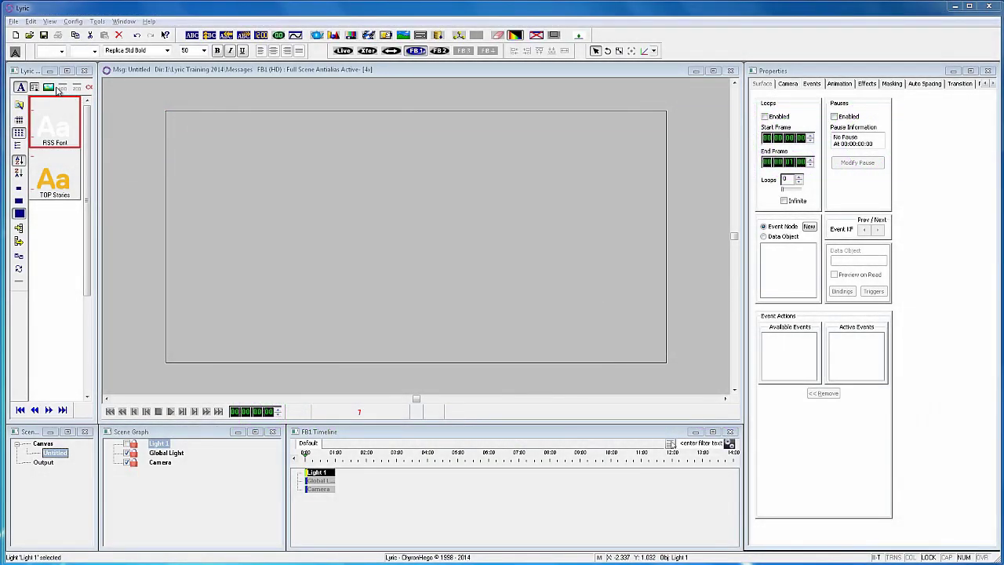
Add the AA News Bar image graphic and lower it to Position Y about -0.934.
{"action": "left_click", "coordinate": [48, 87]}
{"action": "double_click", "coordinate": [40, 168]}
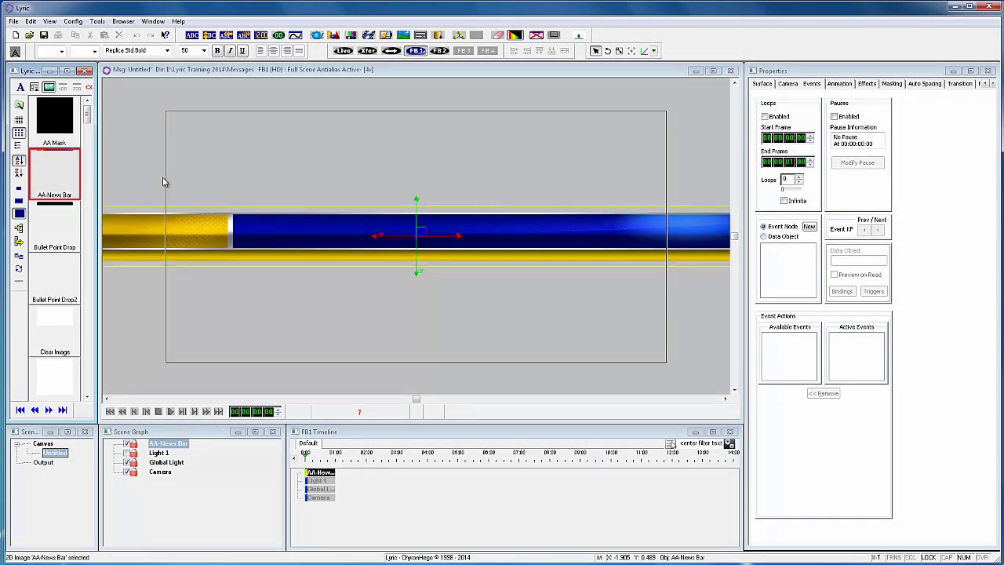
{"action": "right_click", "coordinate": [912, 135]}
{"action": "left_click", "coordinate": [946, 195]}
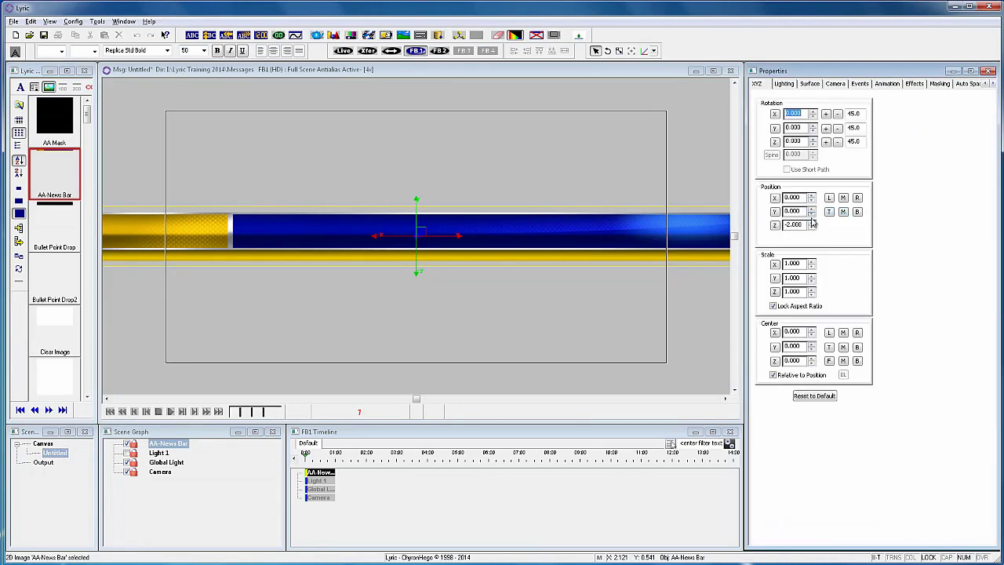
{"action": "left_click_drag", "start_coordinate": [800, 210], "coordinate": [547, 217]}
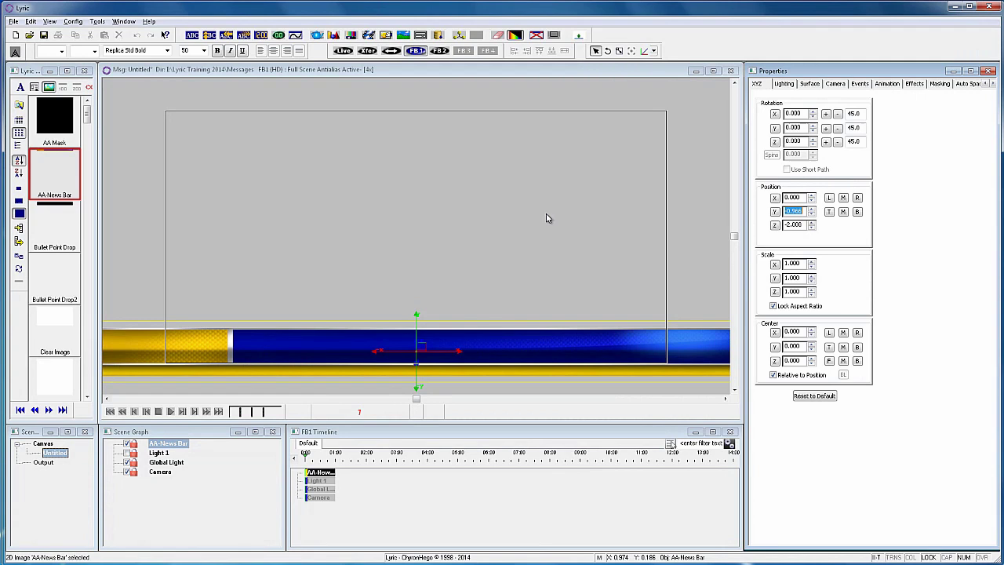
{"action": "left_click", "coordinate": [20, 86]}
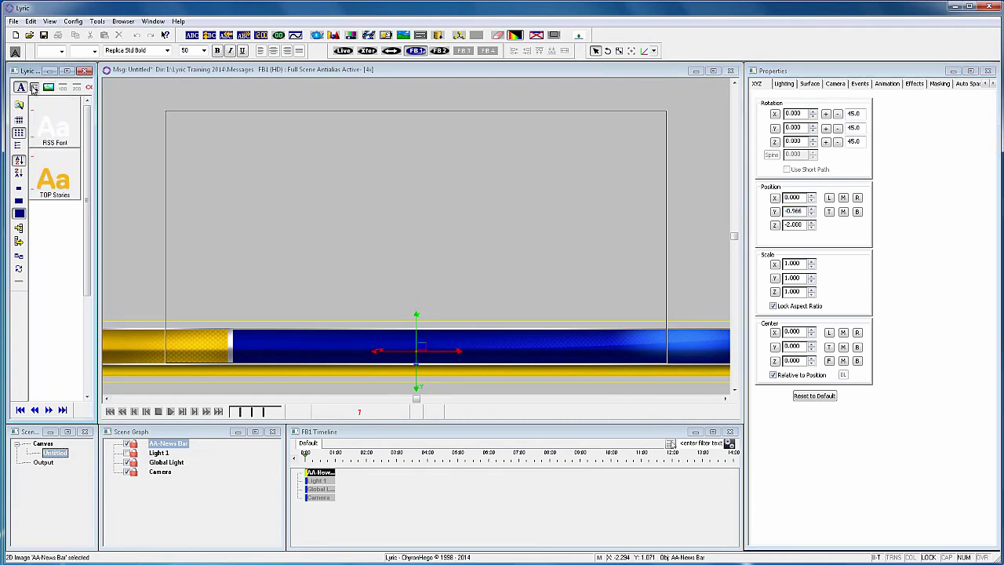
Create a TOP STORIES text line in the yellow TOP Stories style and move it onto the bar.
{"action": "left_click", "coordinate": [69, 138]}
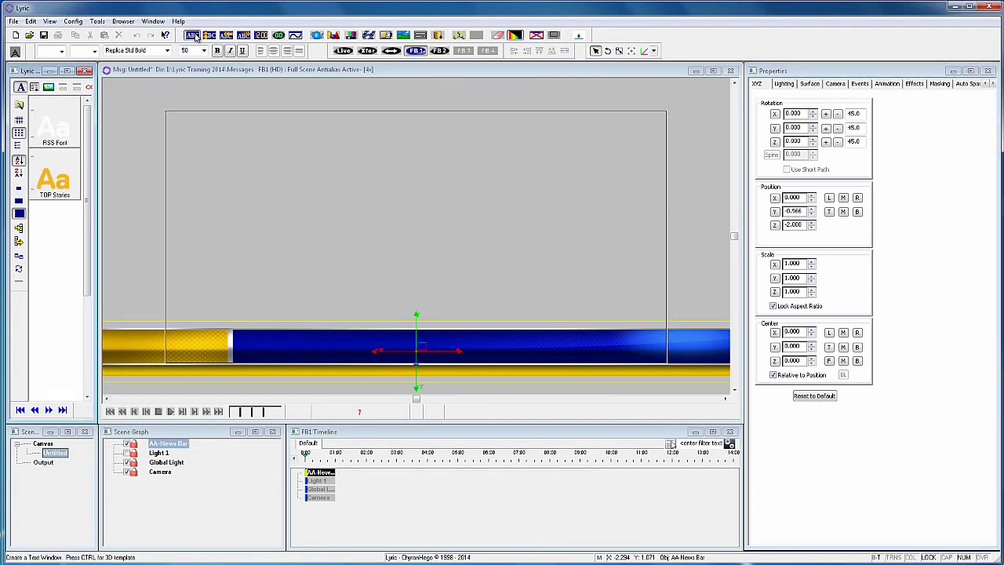
{"action": "left_click", "coordinate": [63, 184]}
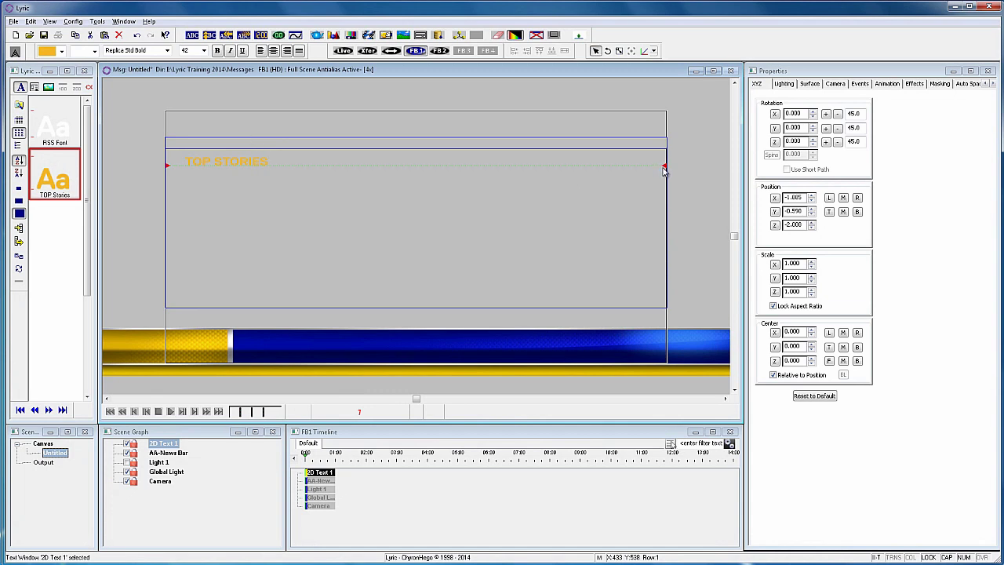
{"action": "left_click_drag", "start_coordinate": [594, 143], "coordinate": [643, 306]}
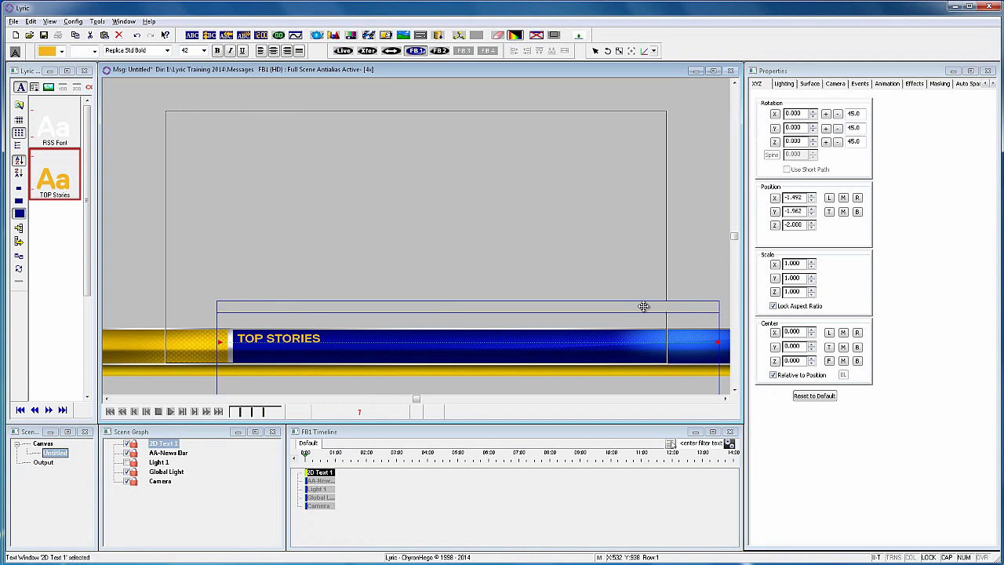
Create a second text line reading 'RSS Text' in the RSS Font style.
{"action": "left_click", "coordinate": [191, 34]}
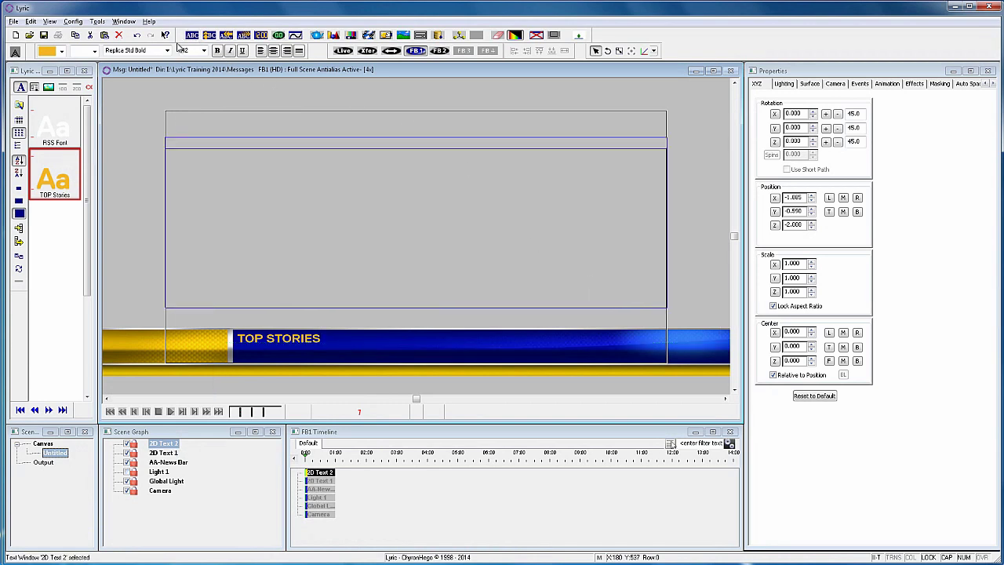
{"action": "left_click", "coordinate": [62, 126]}
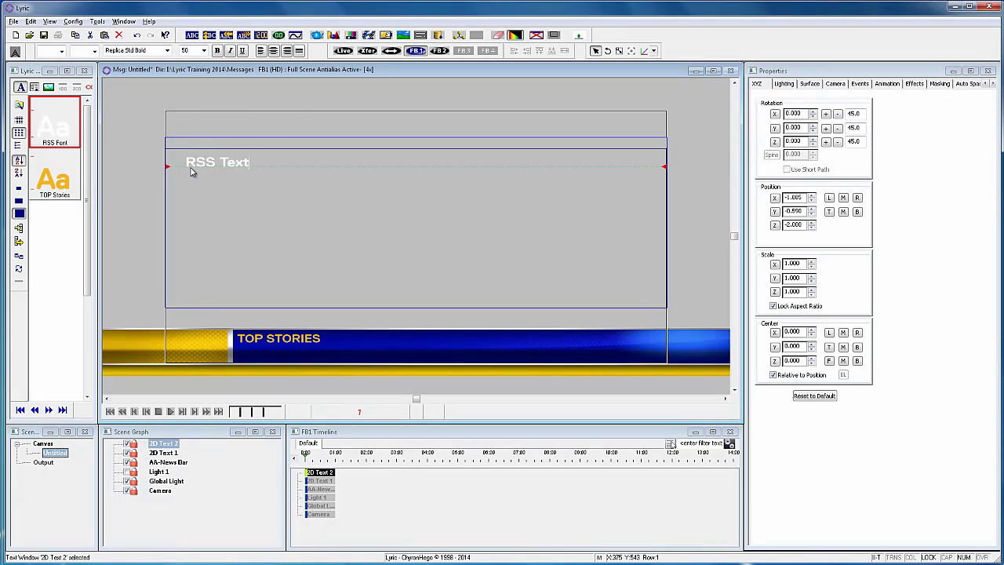
{"action": "key", "text": "Escape"}
{"action": "left_click", "coordinate": [421, 37]}
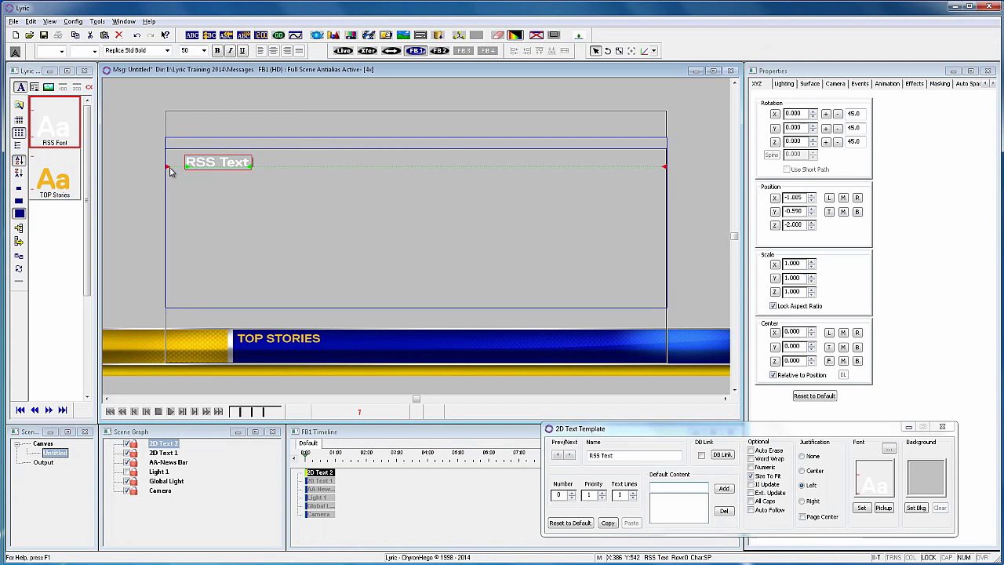
Move the RSS Text line beneath TOP STORIES and stretch its box across the bar.
{"action": "left_click_drag", "start_coordinate": [168, 168], "coordinate": [168, 177]}
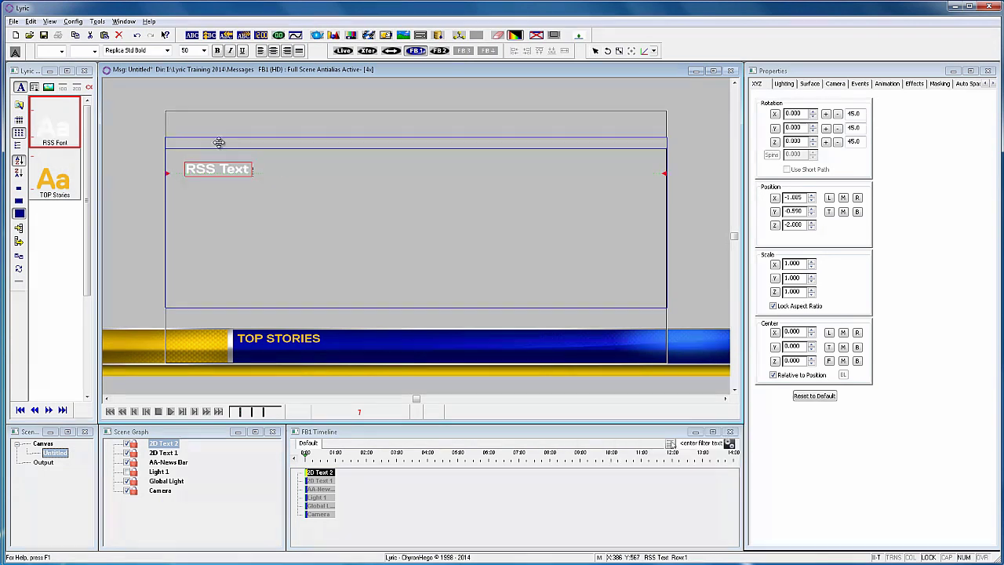
{"action": "left_click_drag", "start_coordinate": [219, 142], "coordinate": [270, 325]}
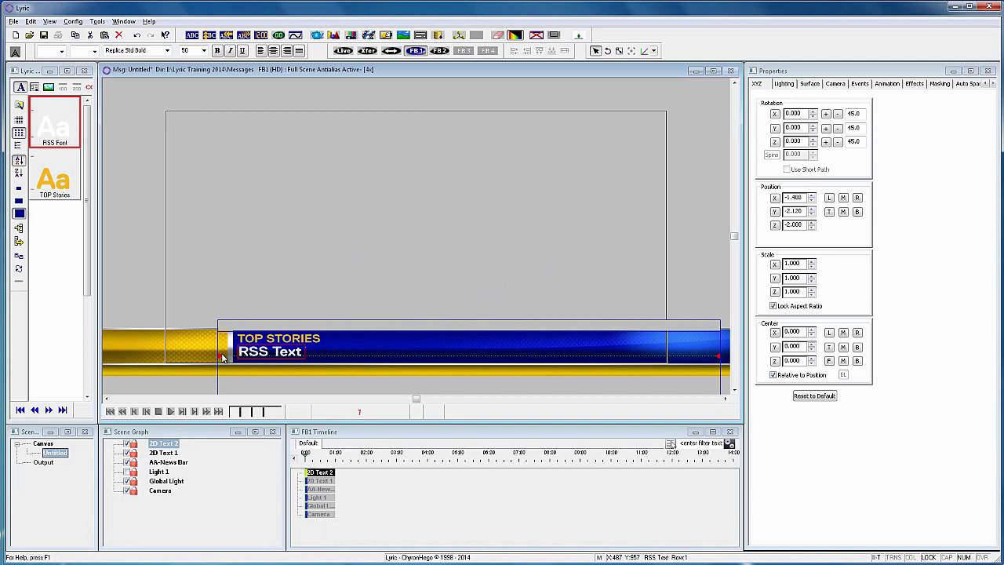
{"action": "left_click_drag", "start_coordinate": [264, 318], "coordinate": [262, 319]}
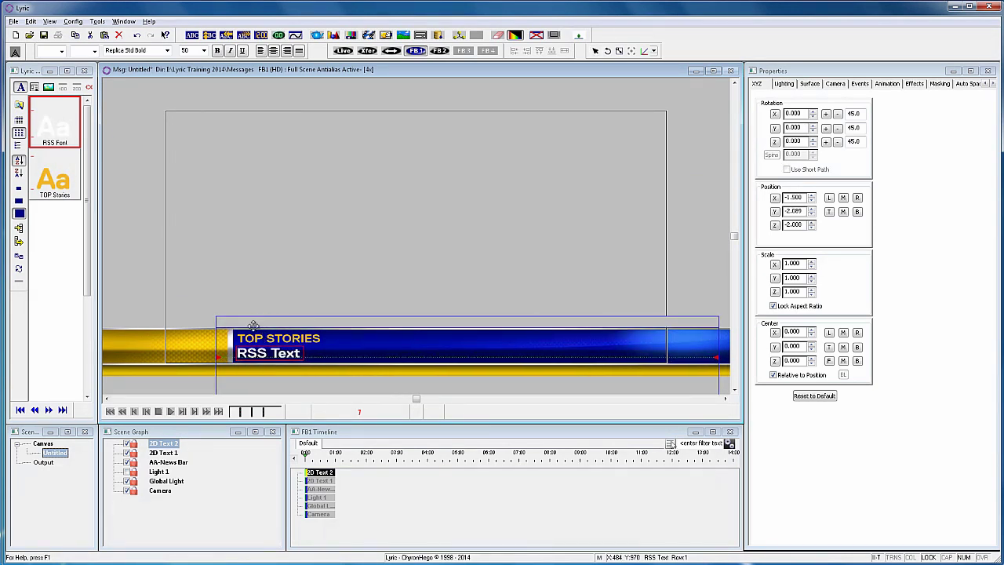
{"action": "left_click_drag", "start_coordinate": [307, 357], "coordinate": [597, 363]}
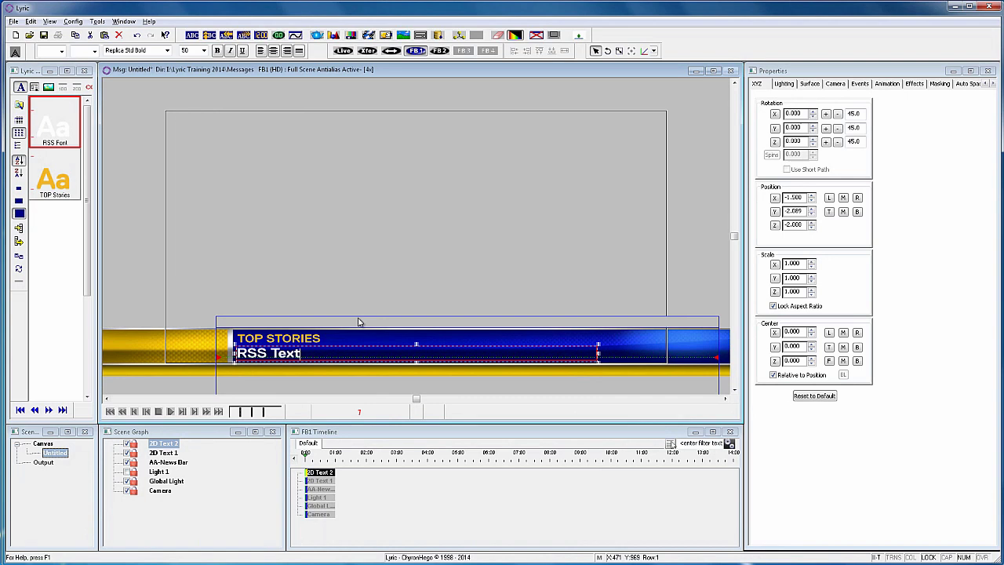
Name the RSS Text line's text template 'RSS Text'.
{"action": "left_click", "coordinate": [338, 351]}
{"action": "key", "text": "ctrl+t"}
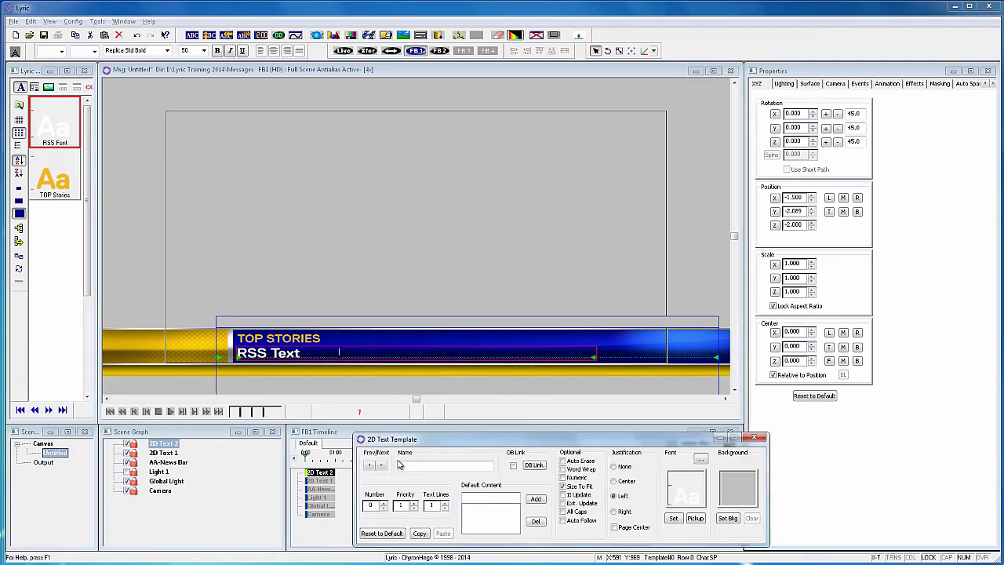
{"action": "left_click", "coordinate": [403, 466]}
{"action": "type", "text": "RSS Text"}
Rename 2D Text 2 to 'RSS Text Box' and 2D Text 1 to 'Top Stories Text'.
{"action": "left_click", "coordinate": [165, 444]}
{"action": "left_click", "coordinate": [180, 444]}
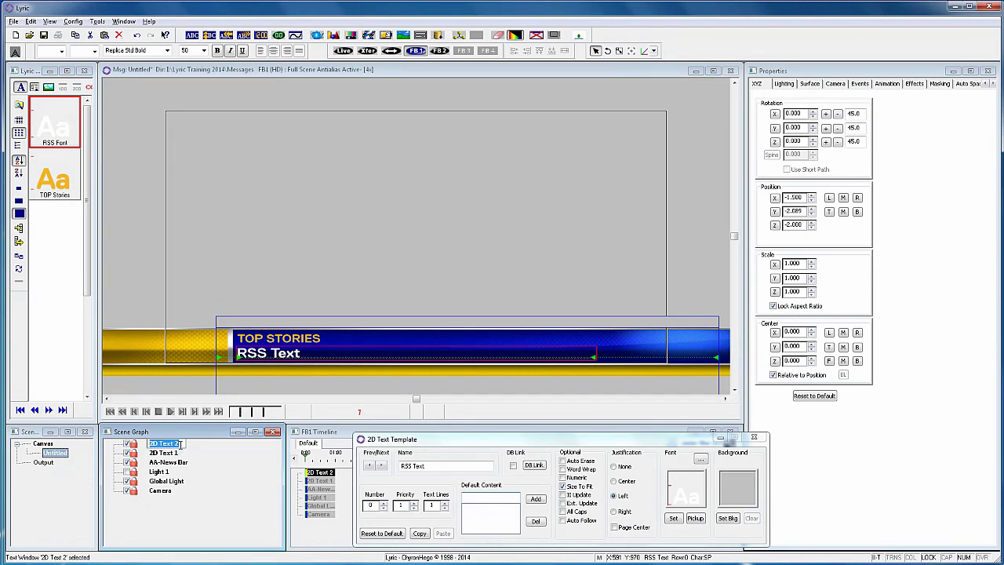
{"action": "type", "text": "RSS Text"}
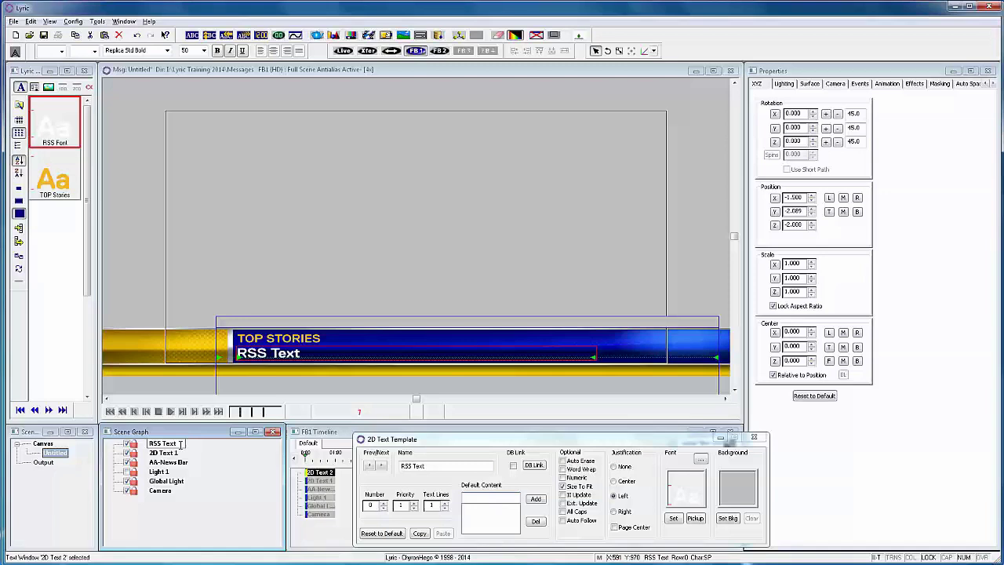
{"action": "type", "text": " Lo"}
{"action": "left_click", "coordinate": [170, 455]}
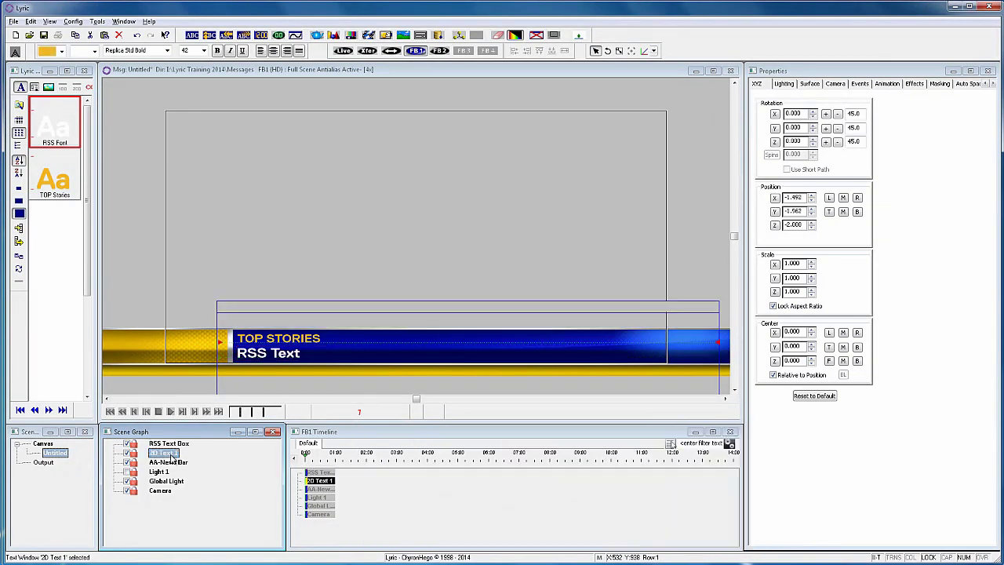
{"action": "left_click", "coordinate": [172, 456]}
{"action": "type", "text": "Top Stories"}
{"action": "key", "text": "Return"}
{"action": "double_click", "coordinate": [177, 444]}
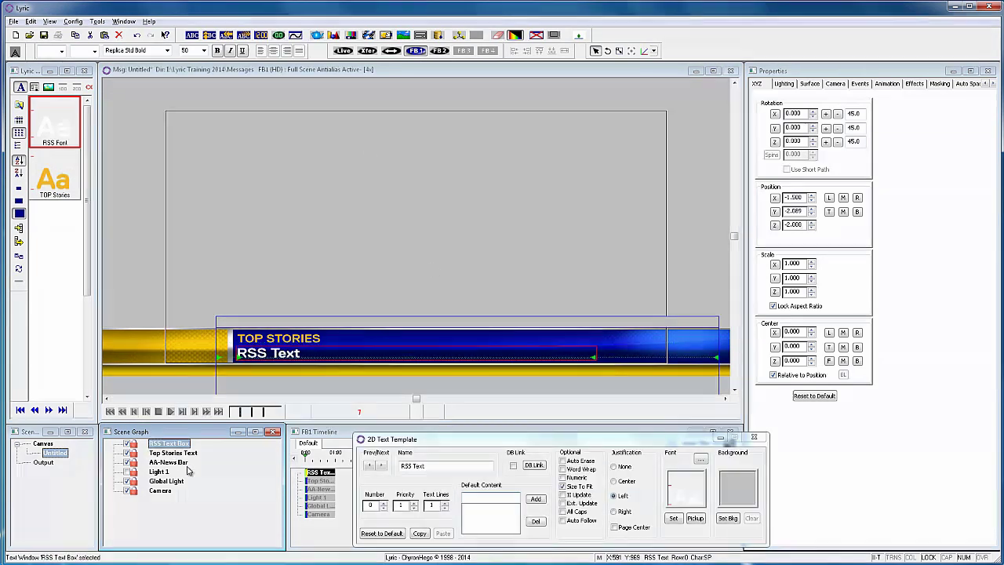
{"action": "left_click", "coordinate": [159, 471]}
Add the tx gradient 1 image from file to the scene.
{"action": "left_click", "coordinate": [389, 36]}
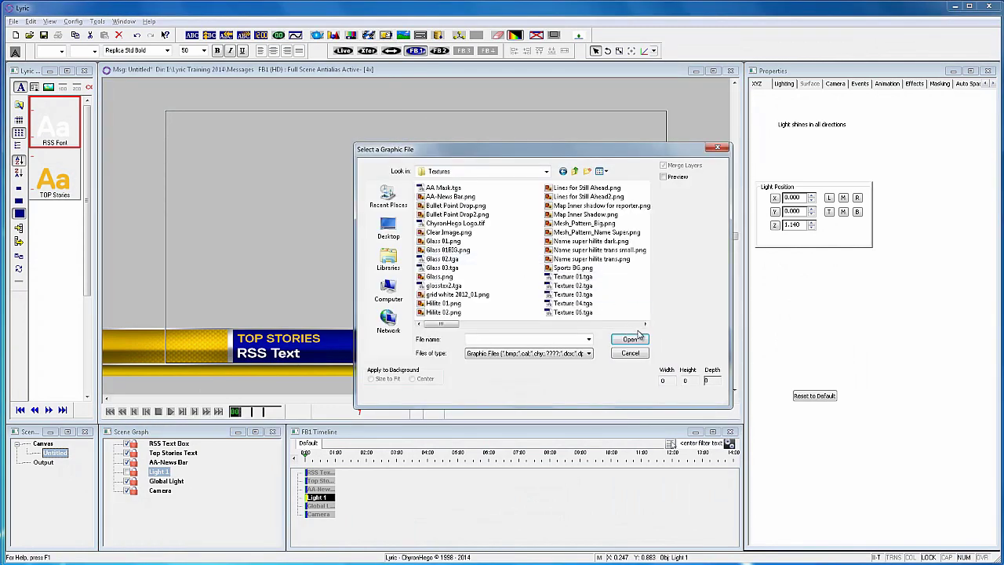
{"action": "left_click", "coordinate": [644, 325]}
{"action": "left_click", "coordinate": [644, 325]}
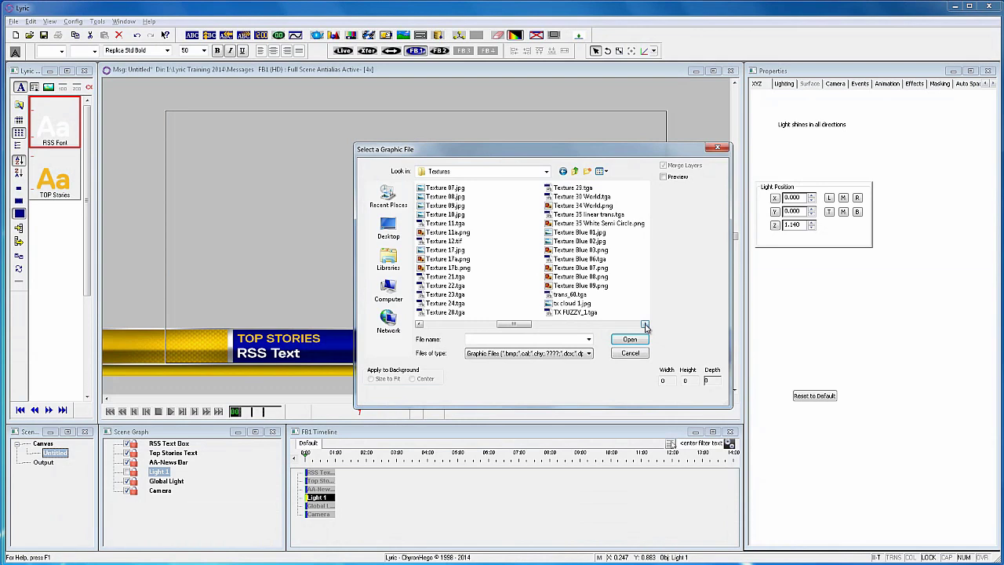
{"action": "left_click", "coordinate": [645, 325]}
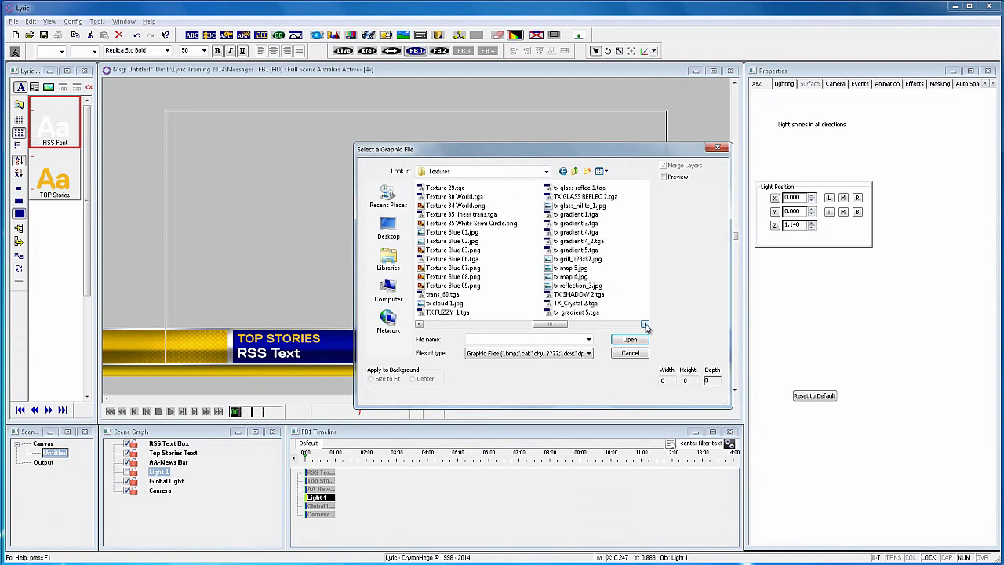
{"action": "double_click", "coordinate": [573, 215]}
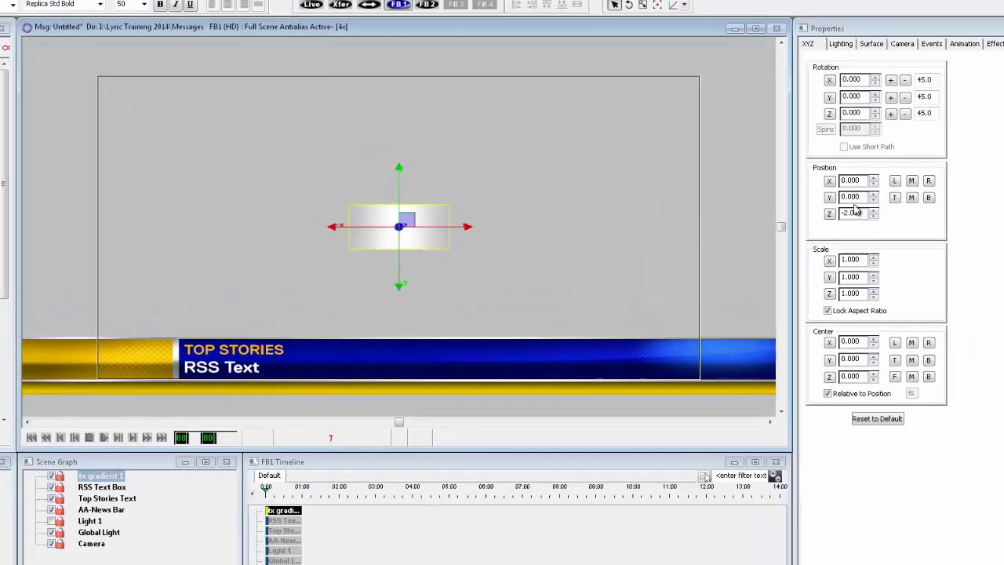
Place the gradient at X 0.640, Y -0.982 with Y scale 0.480 along the bar's lower row.
{"action": "left_click_drag", "start_coordinate": [860, 196], "coordinate": [586, 225]}
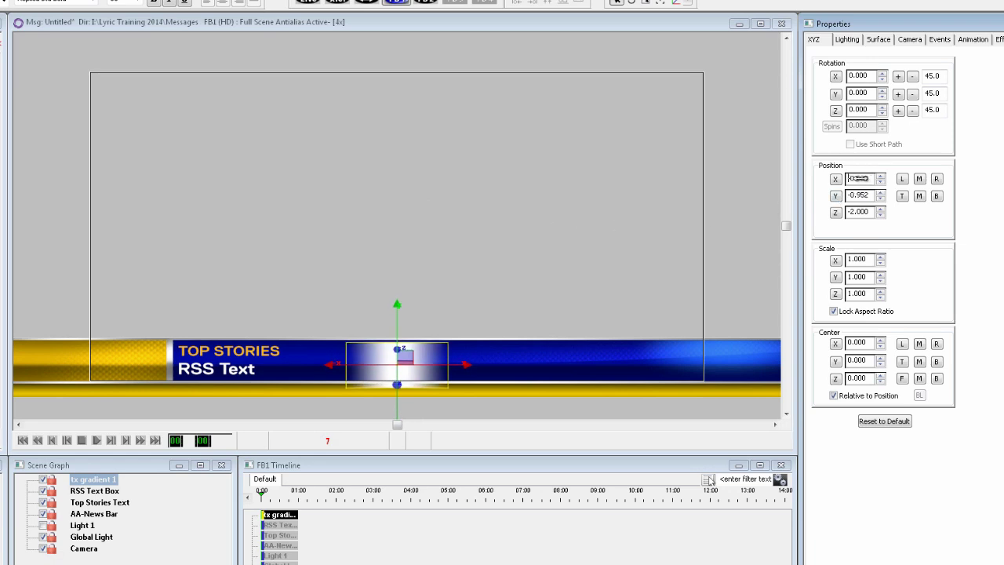
{"action": "left_click_drag", "start_coordinate": [859, 178], "coordinate": [837, 180]}
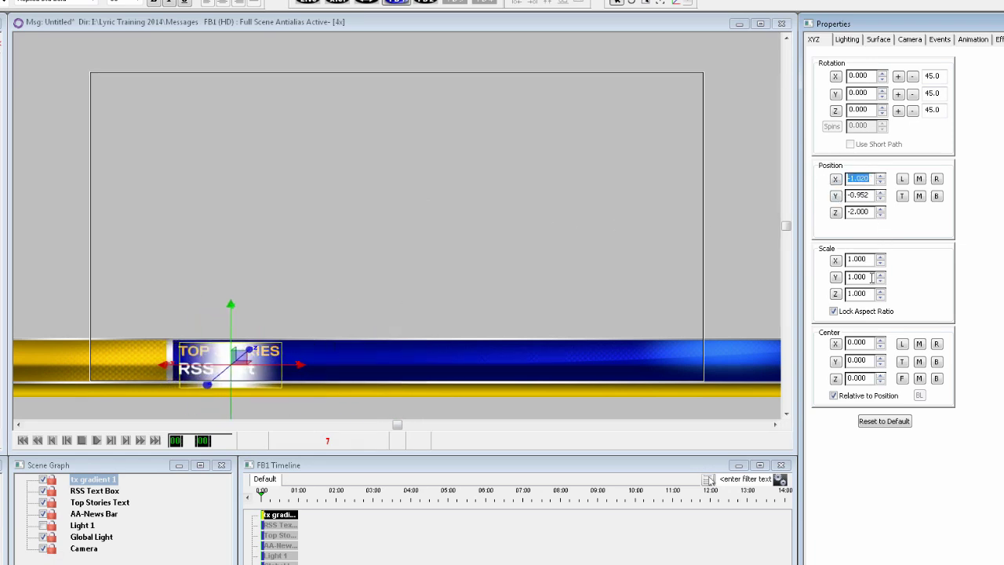
{"action": "left_click", "coordinate": [853, 312]}
{"action": "left_click_drag", "start_coordinate": [867, 279], "coordinate": [847, 279]}
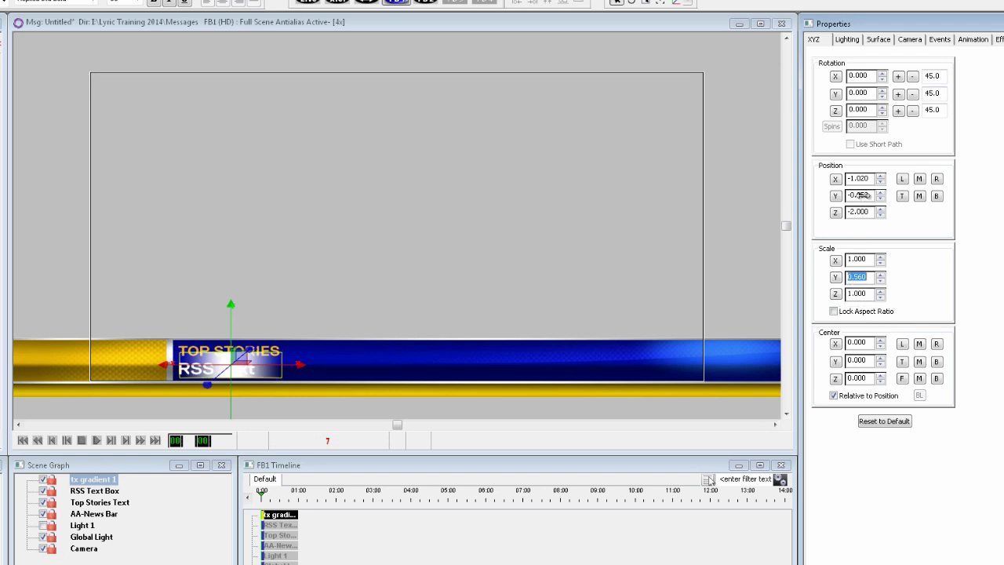
{"action": "left_click_drag", "start_coordinate": [861, 195], "coordinate": [864, 195]}
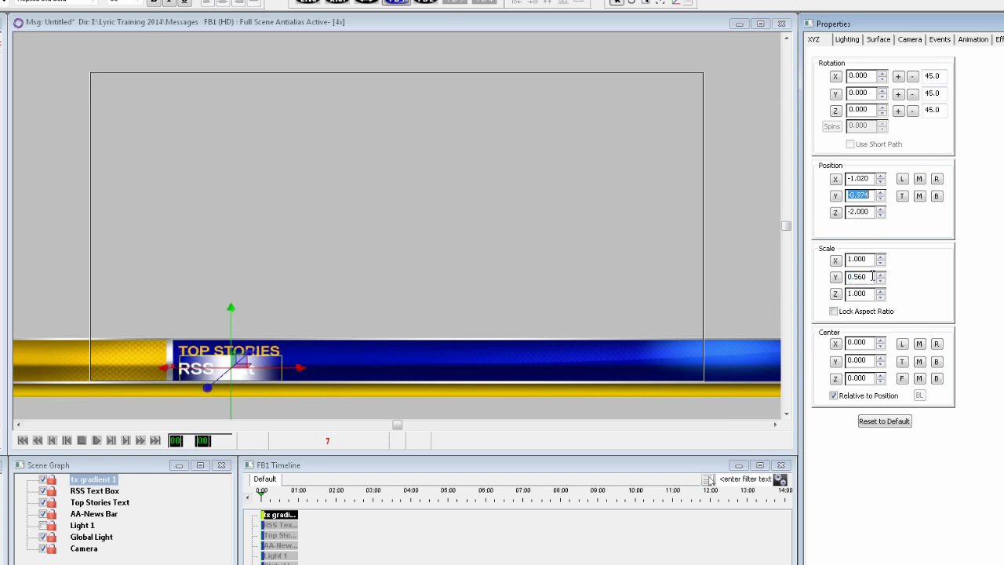
{"action": "left_click_drag", "start_coordinate": [872, 276], "coordinate": [864, 276]}
{"action": "left_click", "coordinate": [870, 195]}
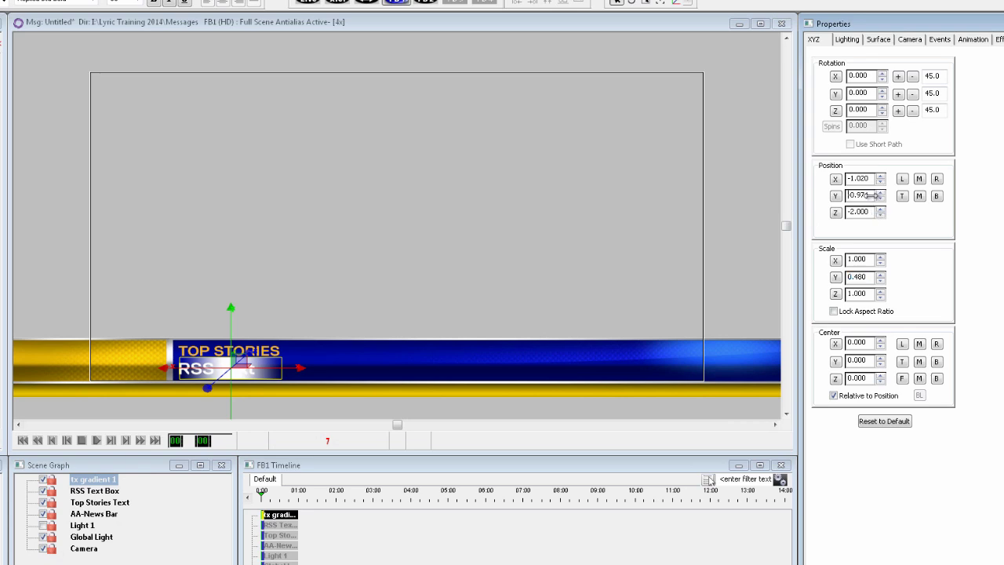
{"action": "left_click_drag", "start_coordinate": [871, 196], "coordinate": [867, 196]}
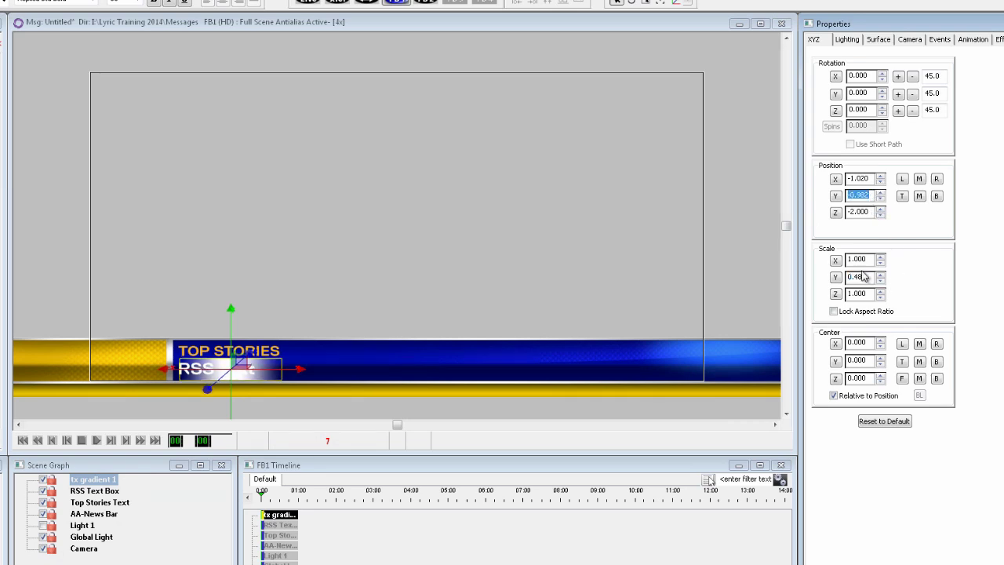
{"action": "left_click_drag", "start_coordinate": [853, 260], "coordinate": [859, 259]}
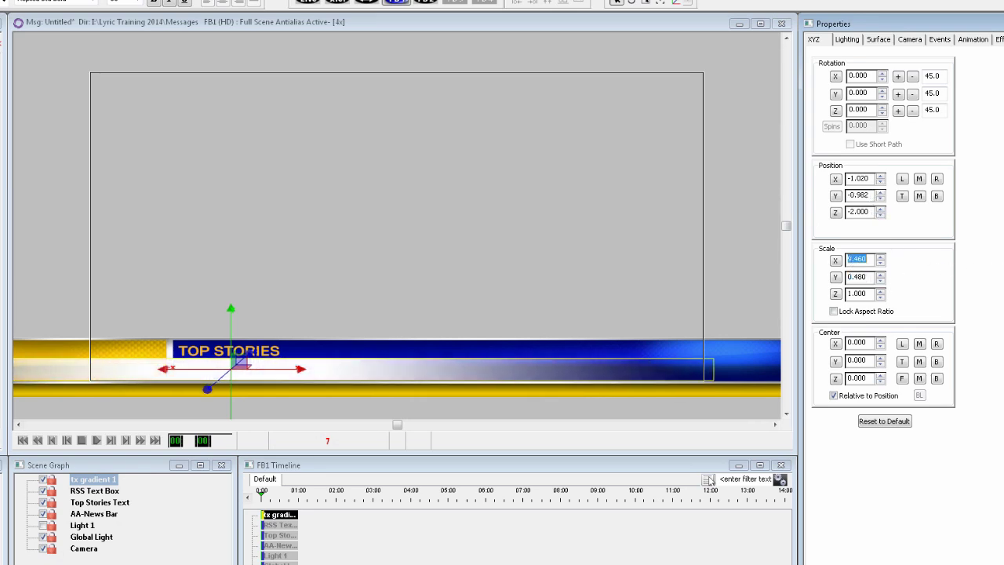
{"action": "left_click_drag", "start_coordinate": [869, 180], "coordinate": [913, 186]}
{"action": "left_click_drag", "start_coordinate": [863, 260], "coordinate": [777, 260]}
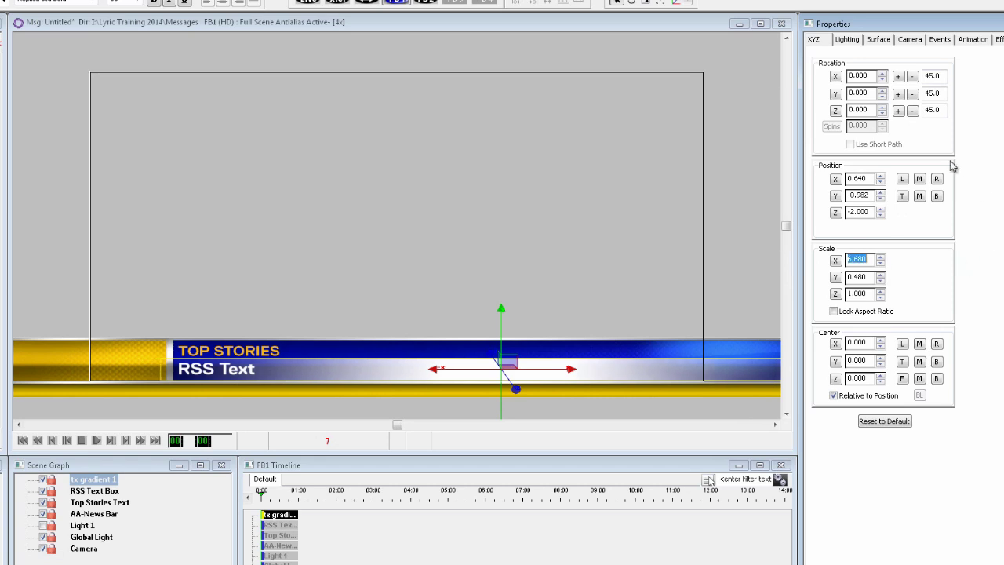
Give the gradient texture Clamp mapping, X Scale 1.800 and X Offset -0.954.
{"action": "left_click", "coordinate": [877, 39]}
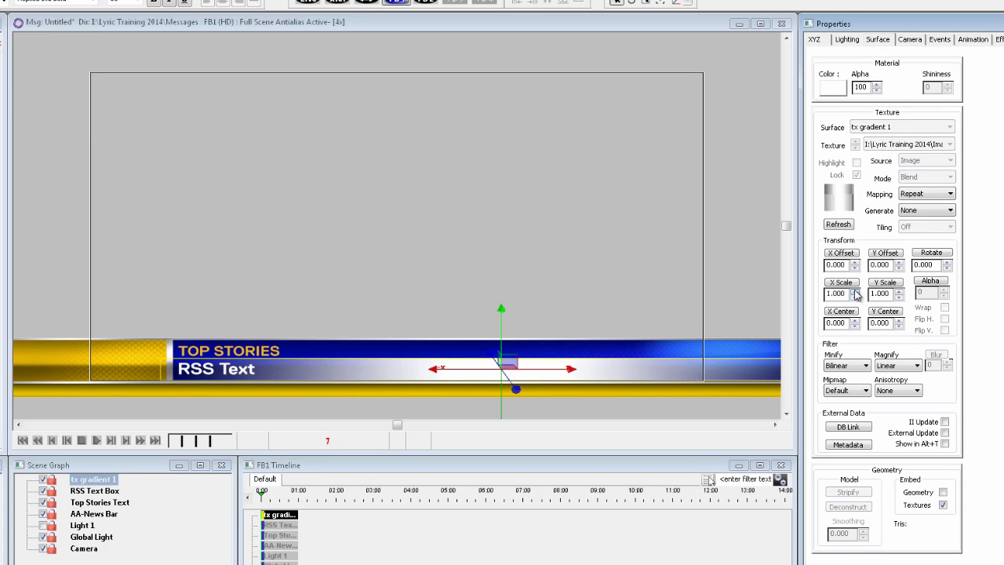
{"action": "left_click", "coordinate": [949, 194]}
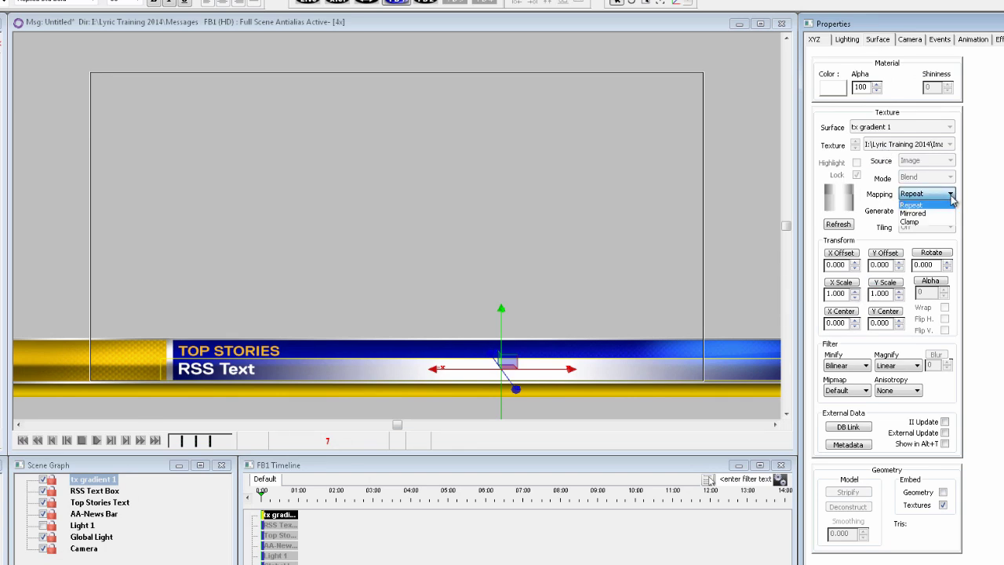
{"action": "left_click", "coordinate": [929, 223]}
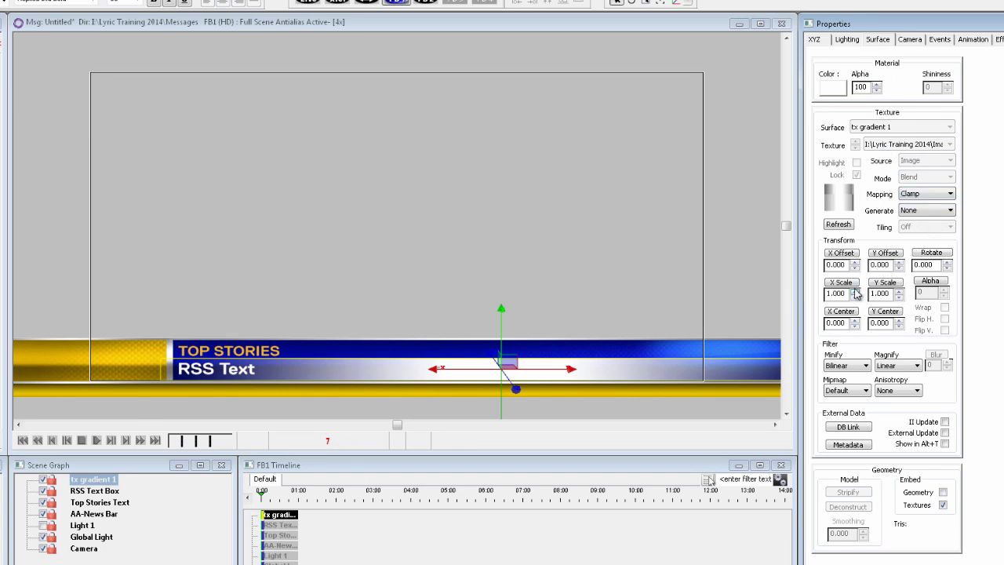
{"action": "left_click", "coordinate": [855, 290]}
{"action": "left_click", "coordinate": [856, 290]}
{"action": "left_click", "coordinate": [856, 291]}
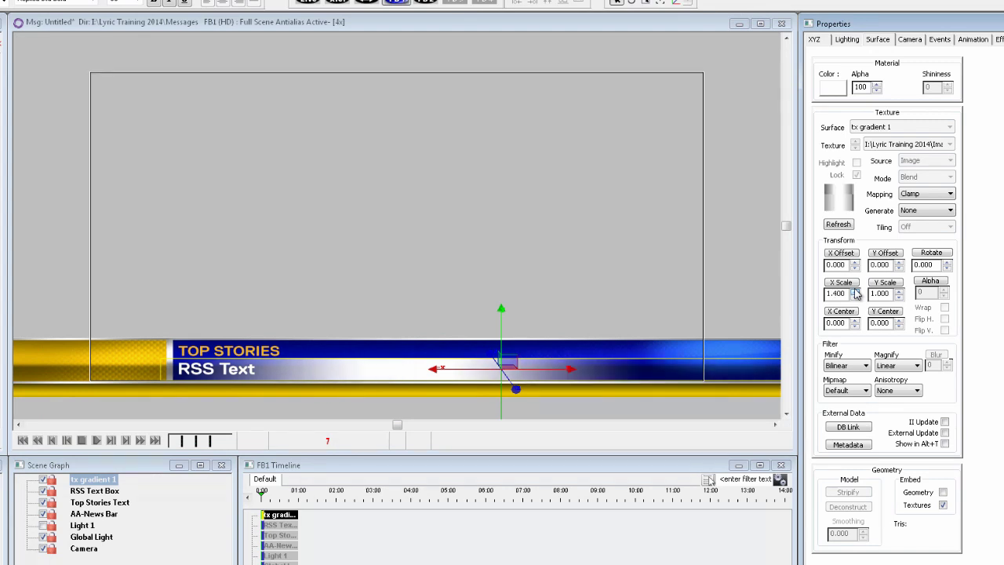
{"action": "left_click", "coordinate": [856, 291]}
{"action": "left_click", "coordinate": [856, 291]}
{"action": "left_click", "coordinate": [855, 290]}
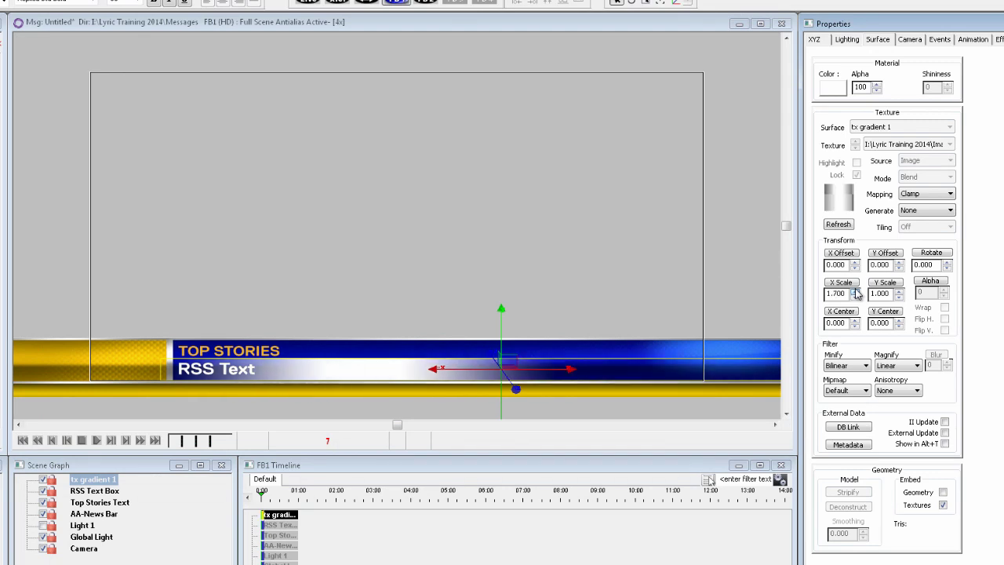
{"action": "left_click", "coordinate": [856, 290]}
{"action": "left_click_drag", "start_coordinate": [846, 264], "coordinate": [547, 240]}
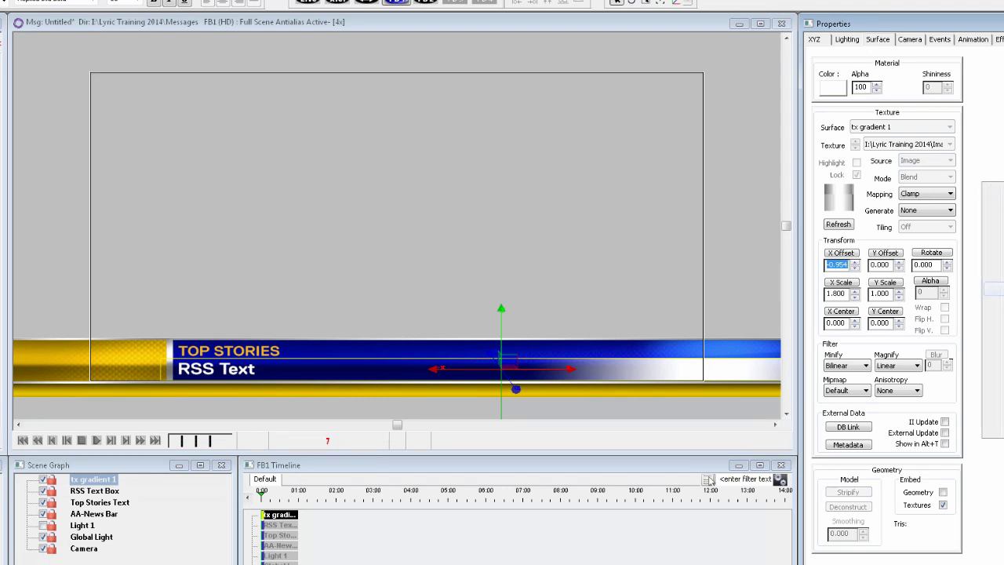
Rename the tx gradient 1 node to 'RSS Text Mask'.
{"action": "left_click", "coordinate": [993, 345]}
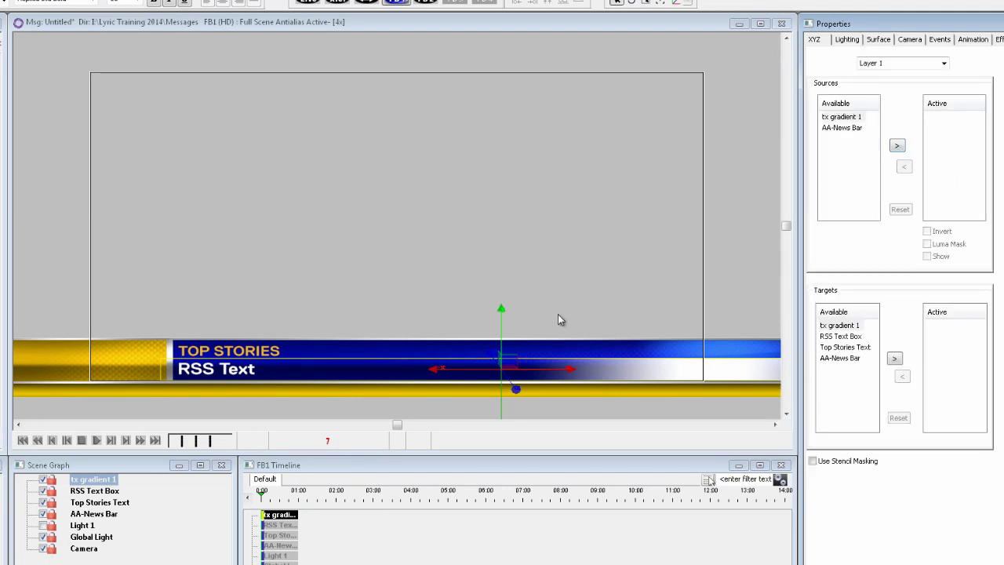
{"action": "left_click", "coordinate": [116, 480]}
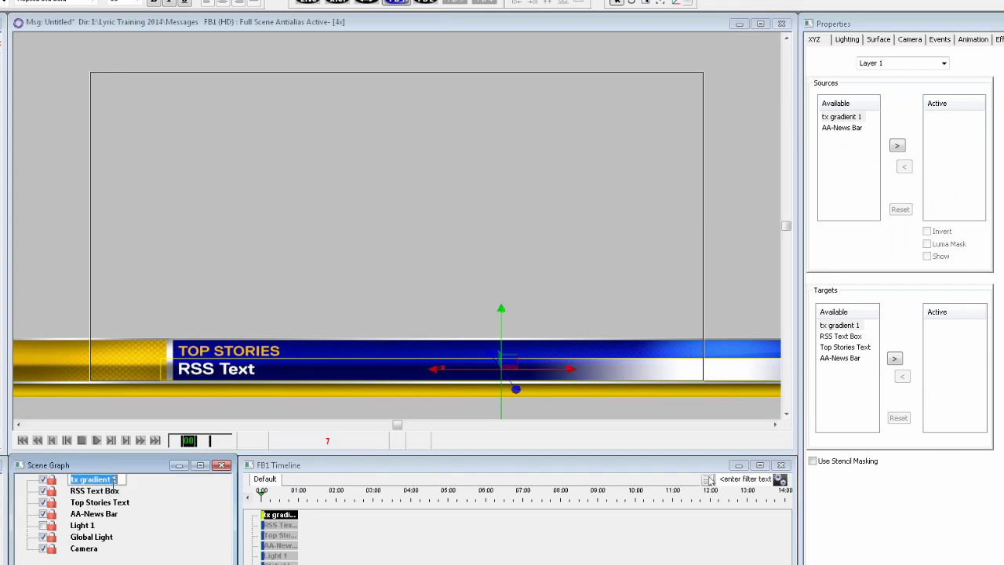
{"action": "type", "text": "RSS"}
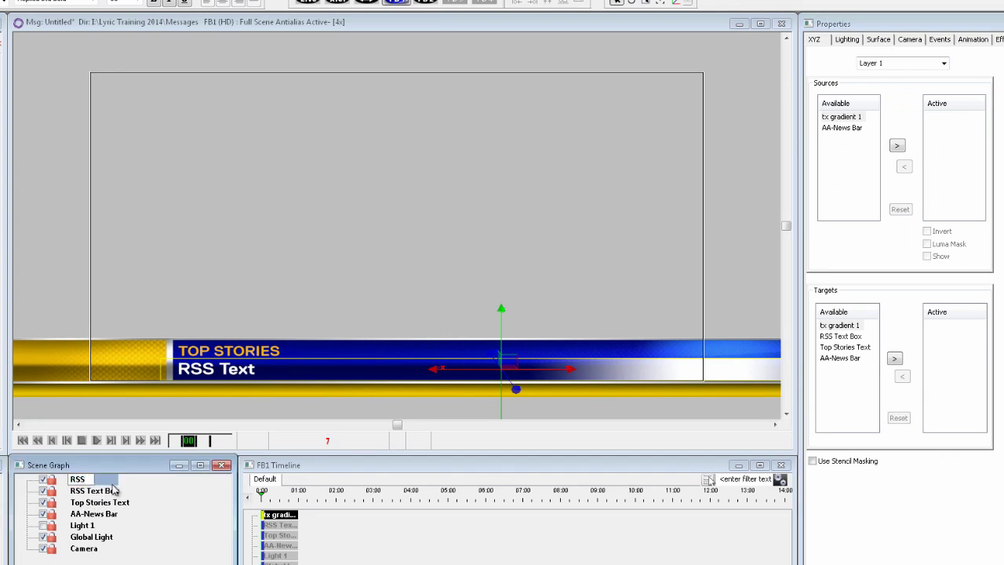
{"action": "type", "text": " Text Mask"}
{"action": "key", "text": "Return"}
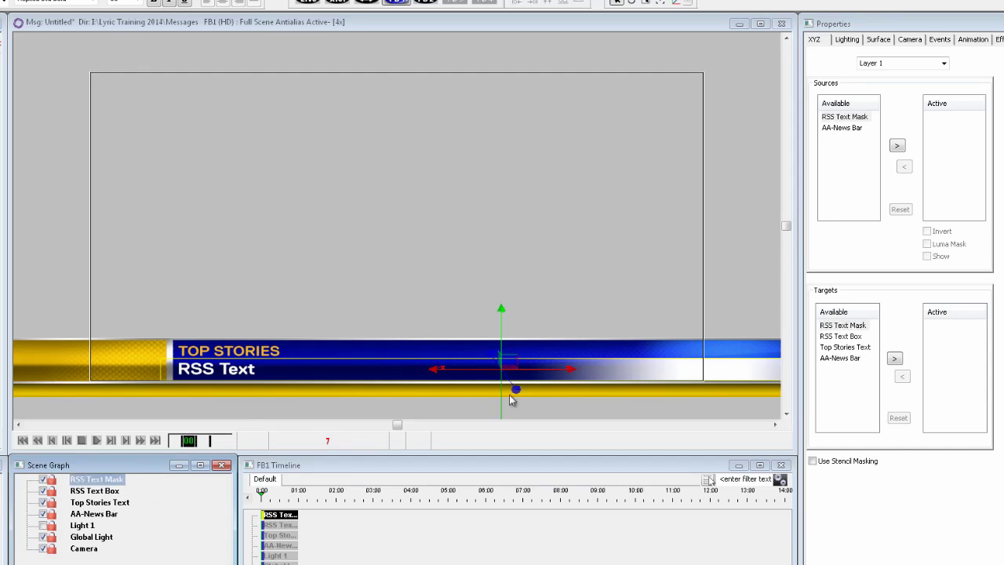
Make RSS Text Mask an active mask source with RSS Text Box as its target.
{"action": "left_click", "coordinate": [896, 146]}
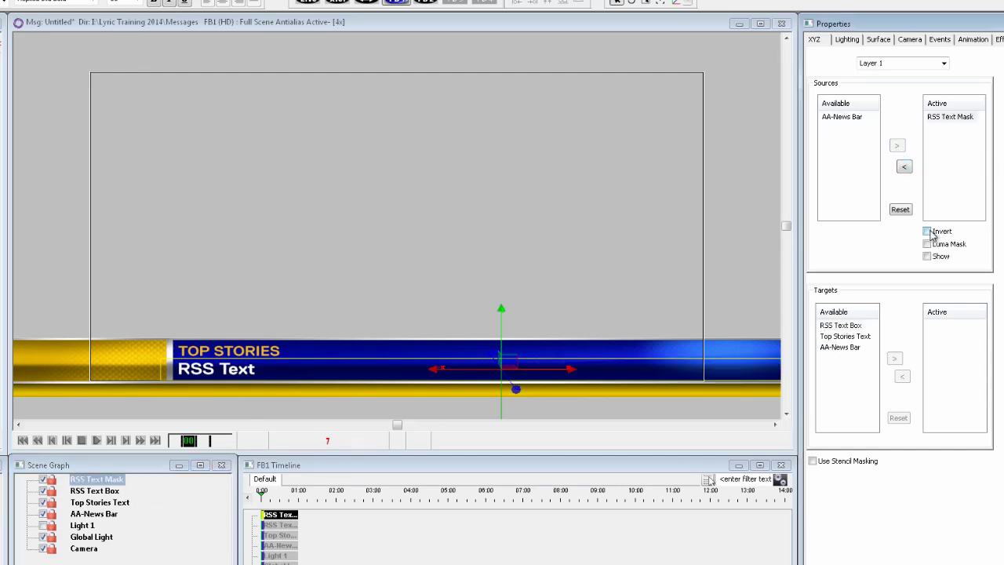
{"action": "left_click", "coordinate": [110, 492]}
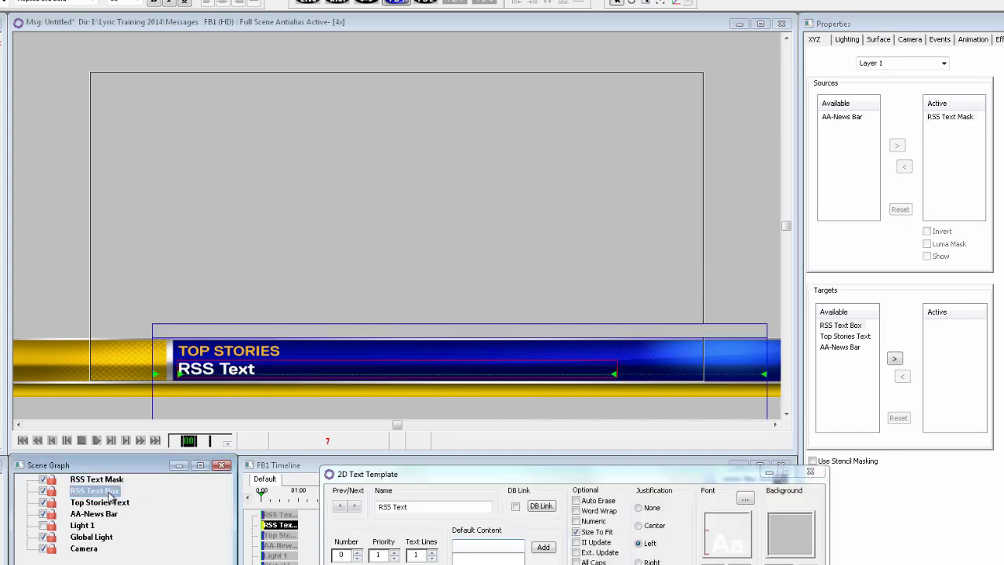
{"action": "left_click", "coordinate": [894, 359]}
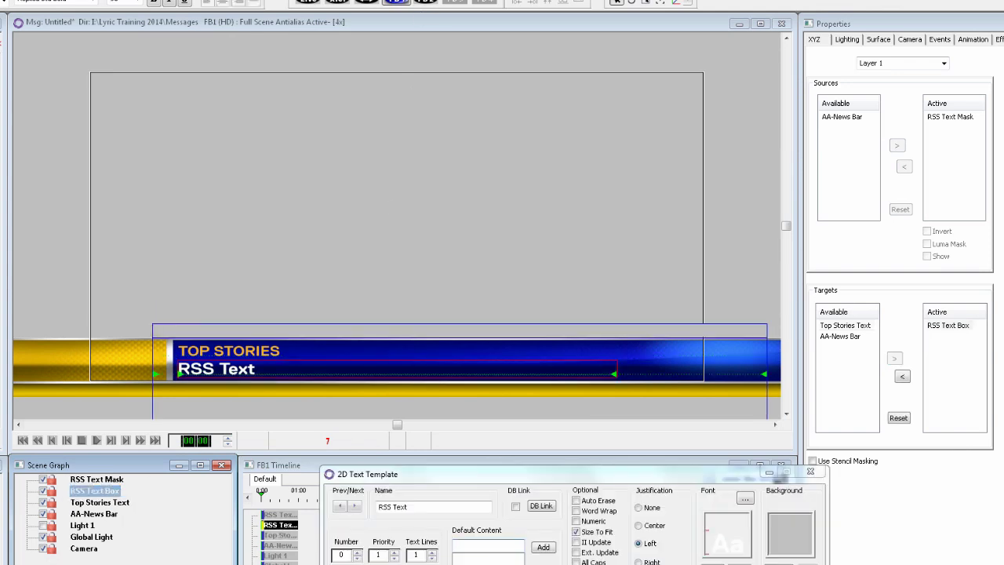
Put RSS Text Box in its own group with horizontal position reset to 0.
{"action": "key", "text": "ctrl+g"}
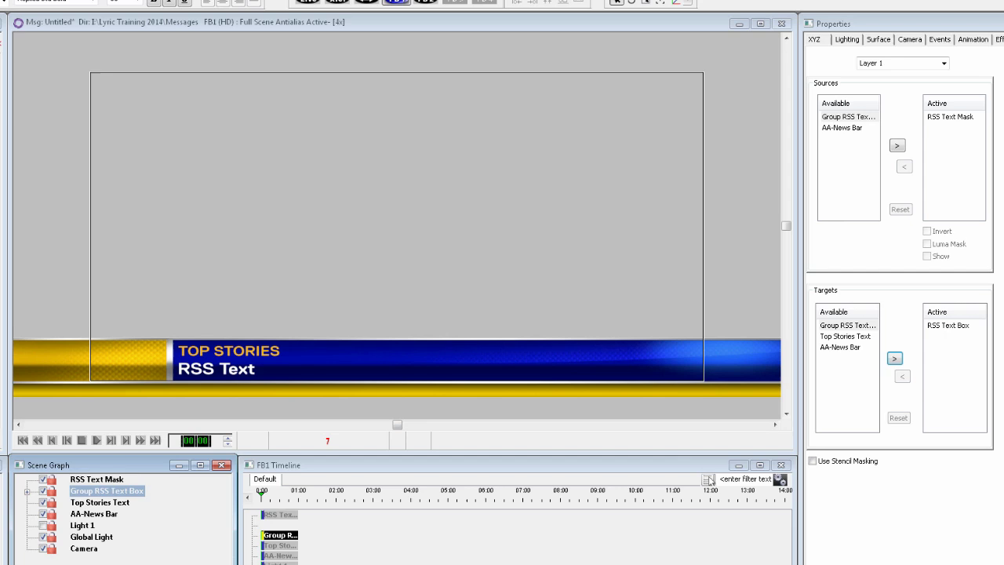
{"action": "left_click", "coordinate": [814, 39]}
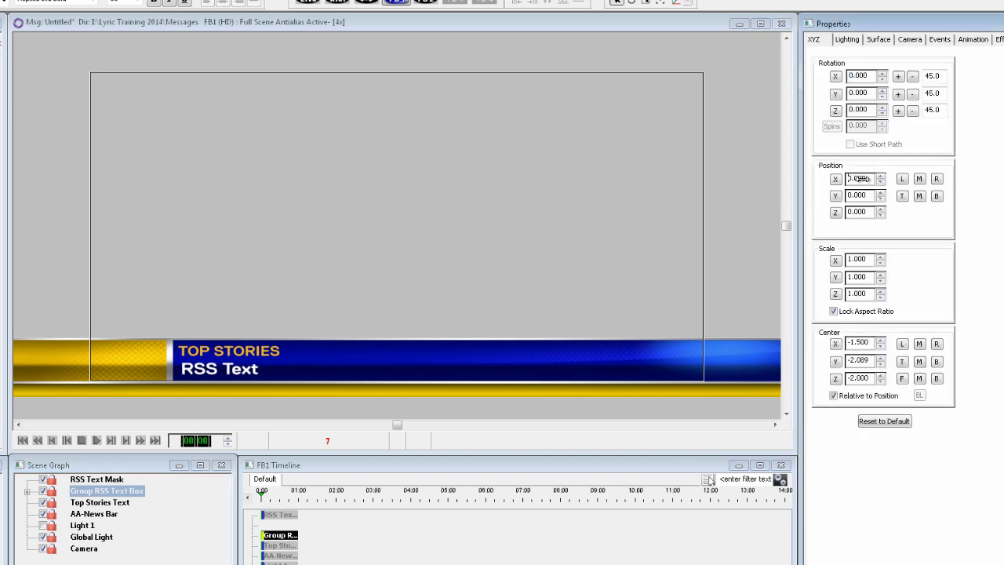
{"action": "mouse_move", "coordinate": [860, 179]}
{"action": "left_mouse_down"}
{"action": "mouse_move", "coordinate": [949, 193]}
{"action": "mouse_move", "coordinate": [845, 190]}
{"action": "left_mouse_up"}
{"action": "left_click", "coordinate": [835, 179]}
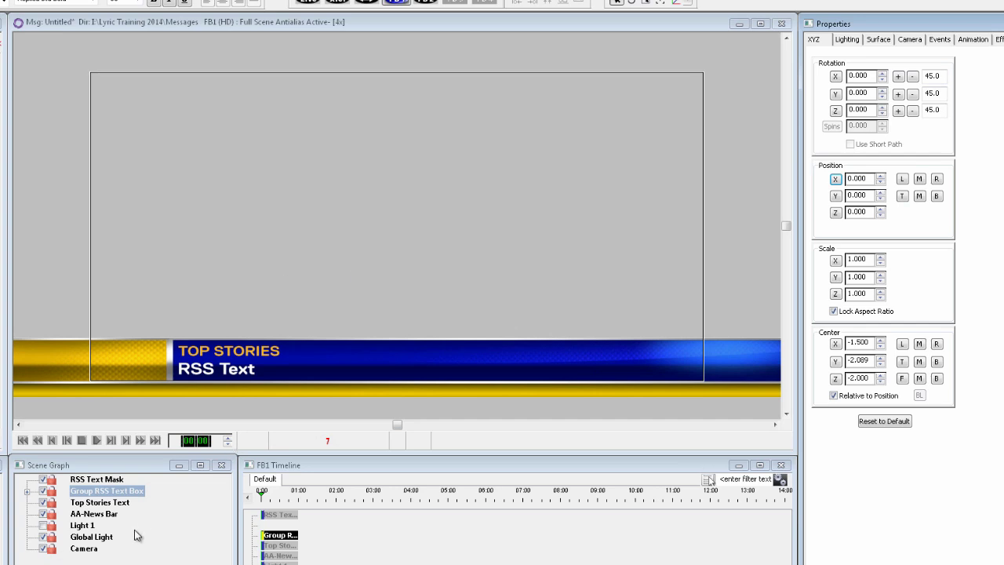
Group the RSS group, Top Stories Text and AA-News Bar into a node named 'Top Group'.
{"action": "left_click_drag", "start_coordinate": [97, 515], "coordinate": [97, 485]}
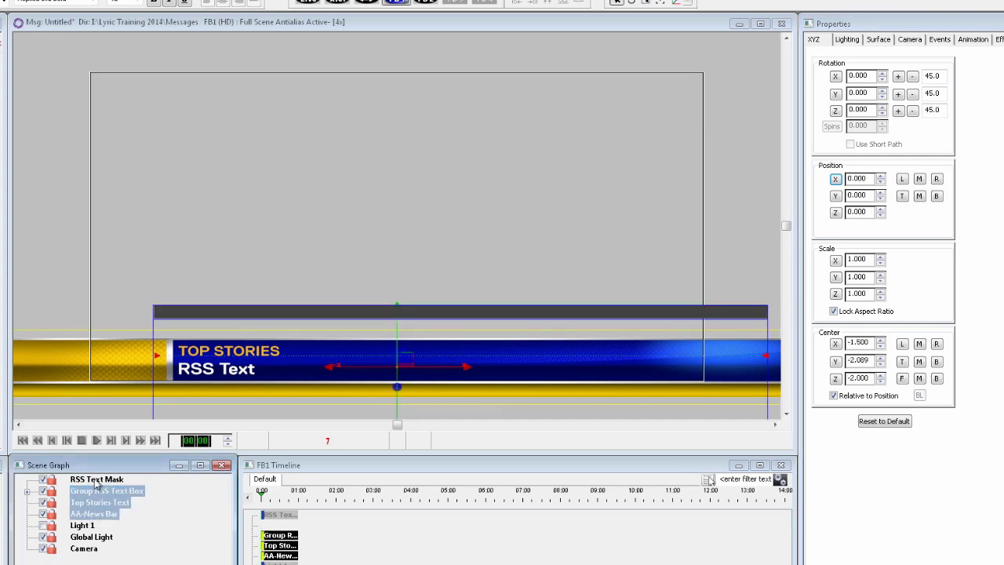
{"action": "key", "text": "ctrl+g"}
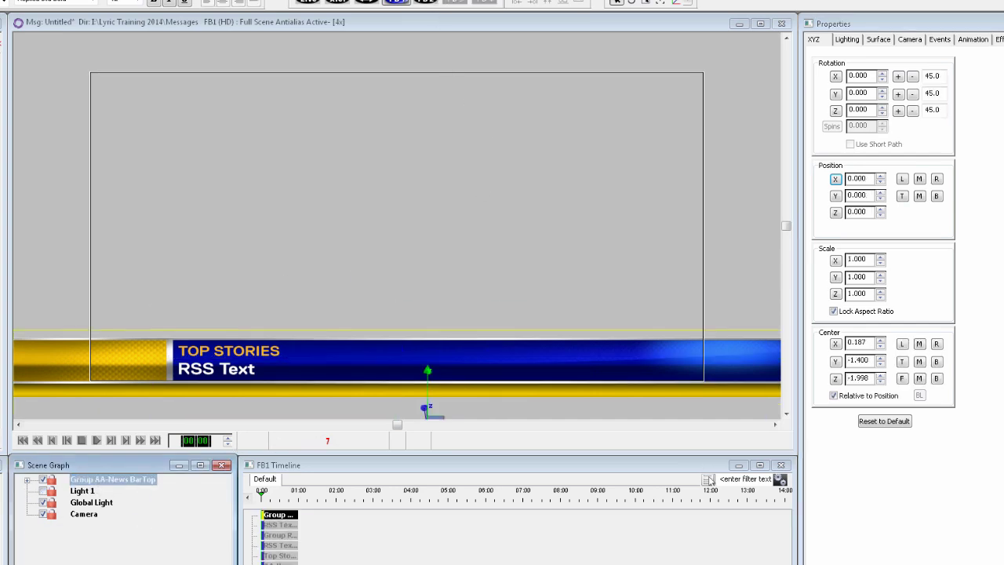
{"action": "left_click", "coordinate": [125, 479]}
{"action": "type", "text": "Top Grou"}
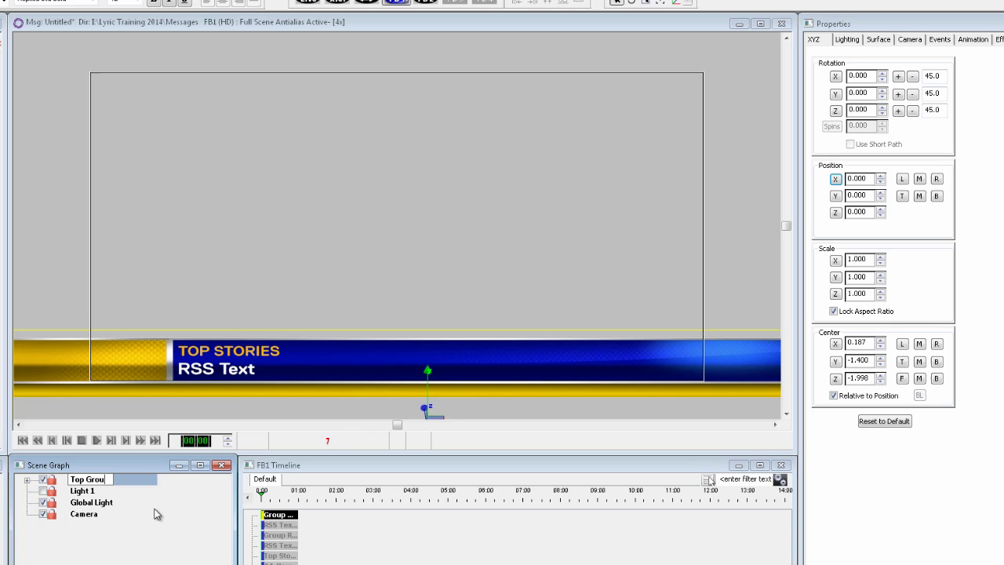
{"action": "type", "text": "p"}
{"action": "key", "text": "Return"}
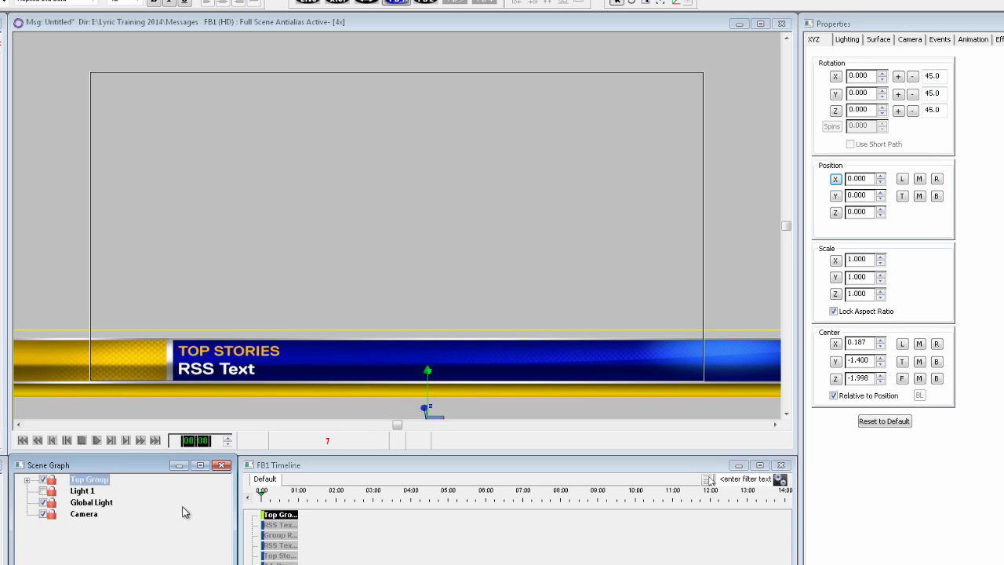
Add an Effect In transition to the timeline.
{"action": "right_click", "coordinate": [263, 488]}
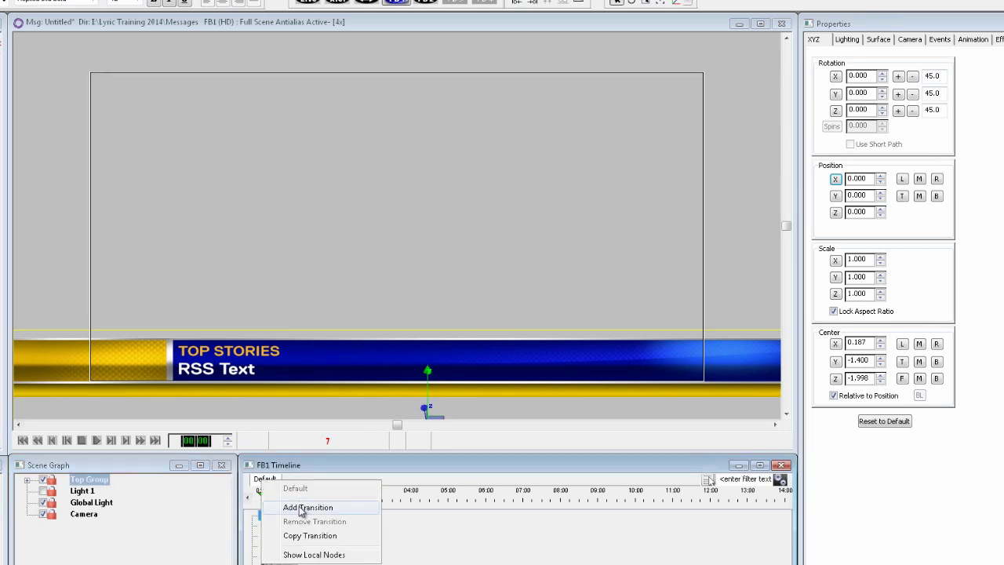
{"action": "left_click", "coordinate": [303, 506]}
{"action": "left_click", "coordinate": [551, 249]}
{"action": "left_click", "coordinate": [535, 261]}
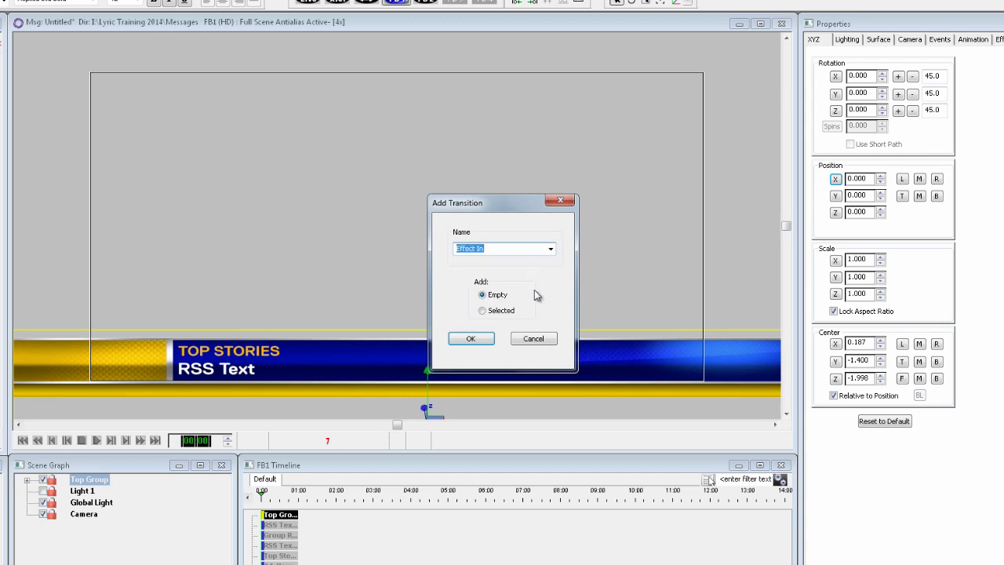
{"action": "left_click", "coordinate": [480, 338]}
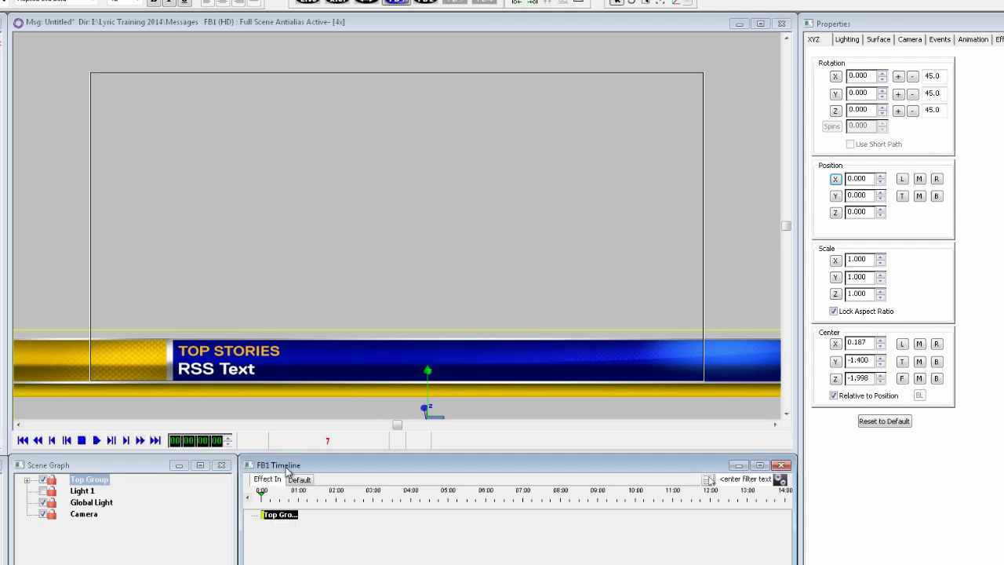
Animate the bar sliding up from below the frame to its resting position at 01:00.
{"action": "left_click", "coordinate": [881, 197]}
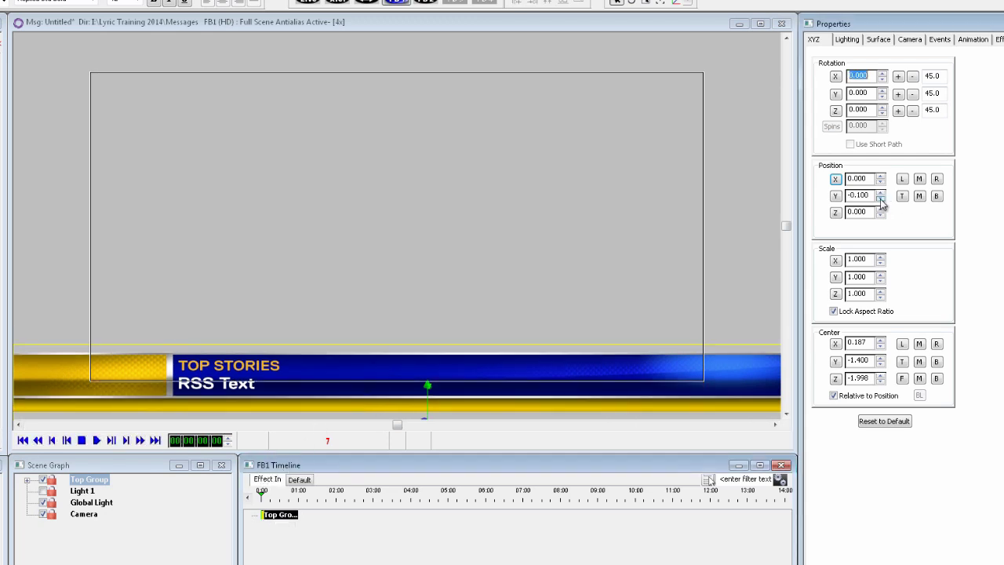
{"action": "left_click_drag", "start_coordinate": [880, 203], "coordinate": [880, 204]}
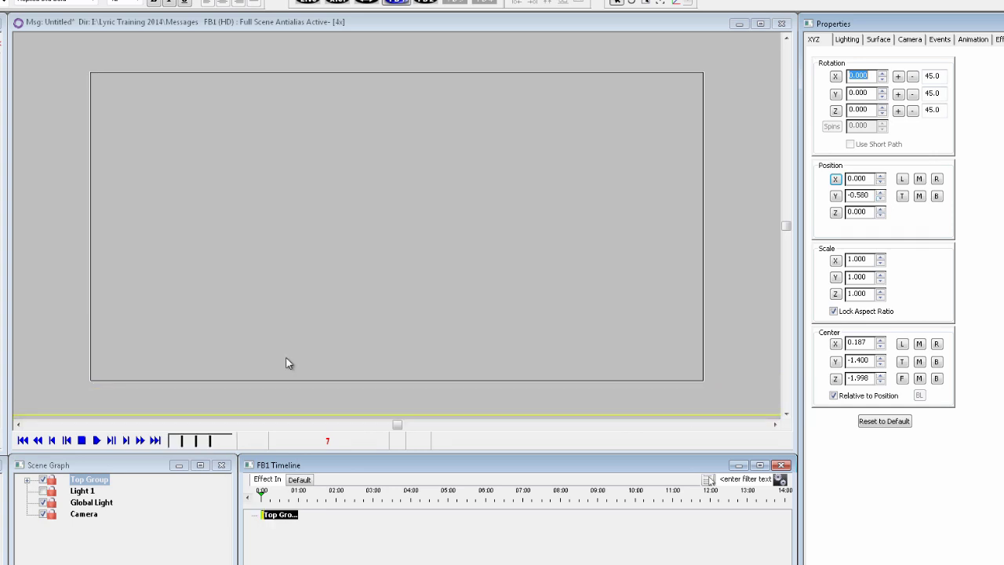
{"action": "left_click", "coordinate": [155, 440]}
{"action": "left_click", "coordinate": [835, 196]}
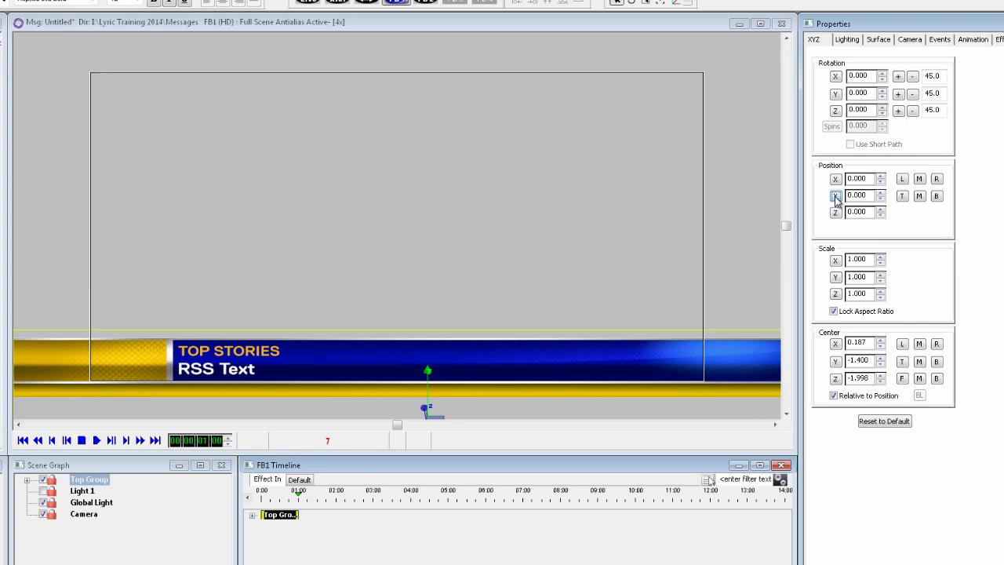
Set the Top Group keyframe's ease type to Ease In and scrub to check the slide-in.
{"action": "right_click", "coordinate": [300, 515]}
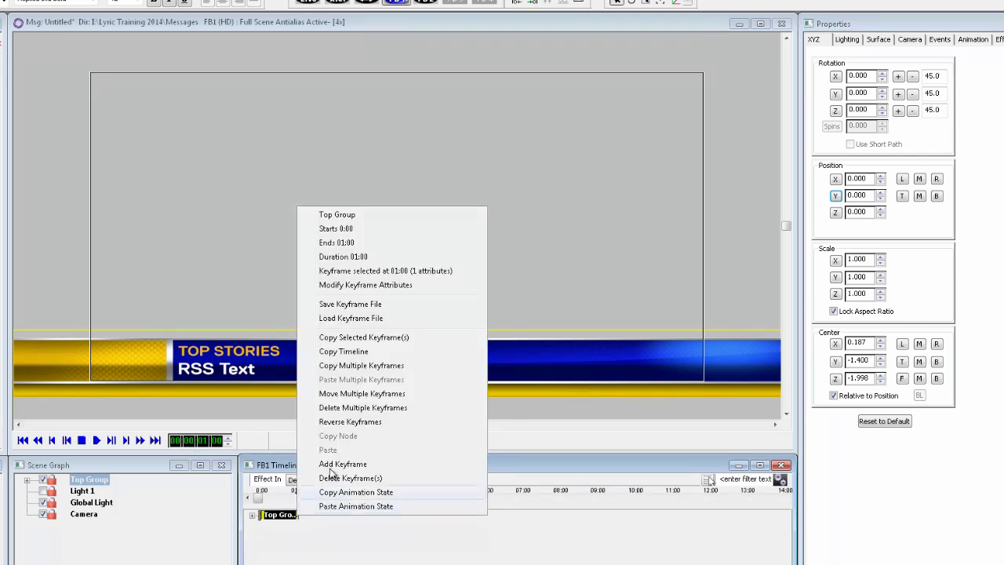
{"action": "left_click", "coordinate": [337, 226]}
{"action": "left_click", "coordinate": [521, 286]}
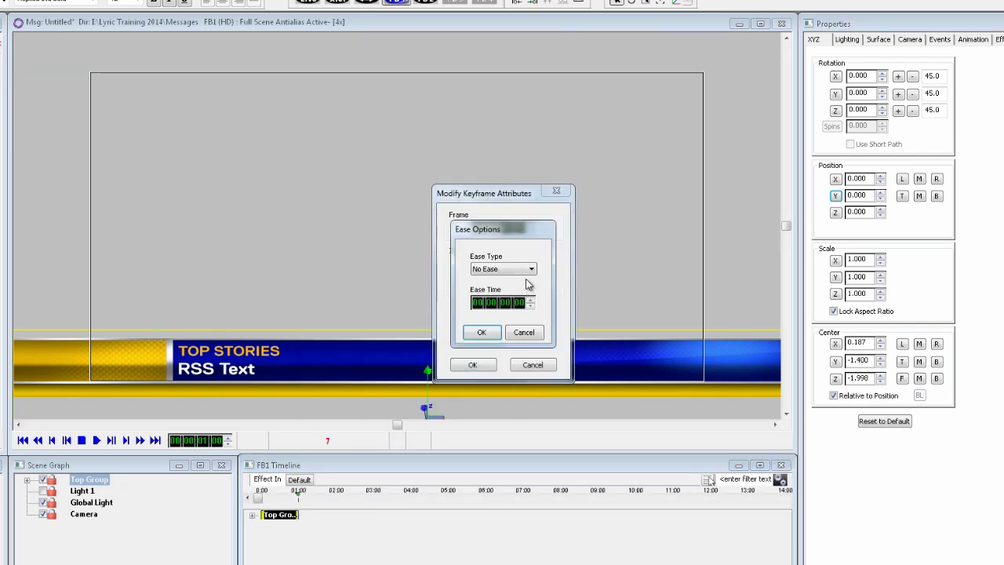
{"action": "left_click", "coordinate": [531, 269]}
{"action": "left_click", "coordinate": [510, 289]}
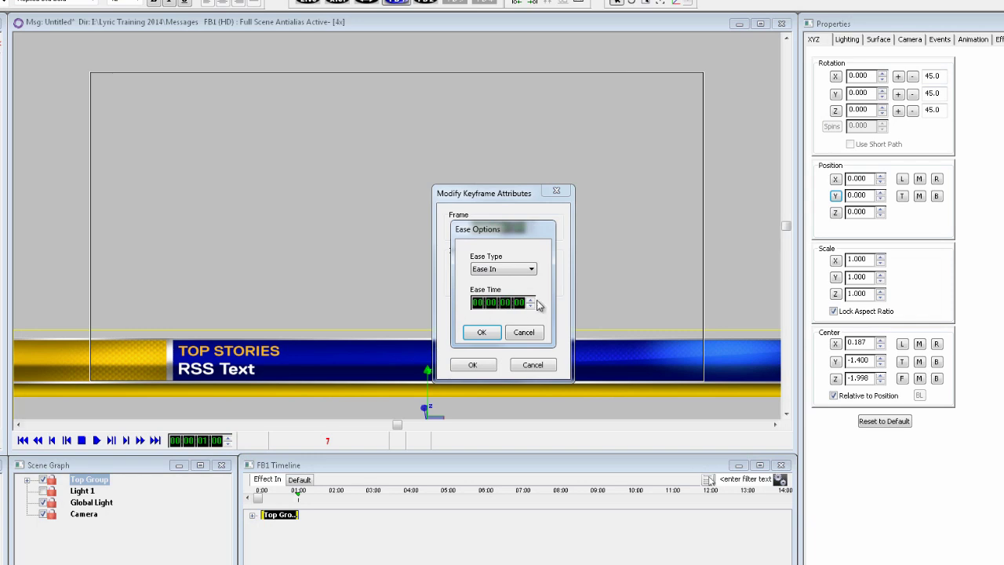
{"action": "left_click", "coordinate": [481, 332]}
{"action": "left_click", "coordinate": [474, 366]}
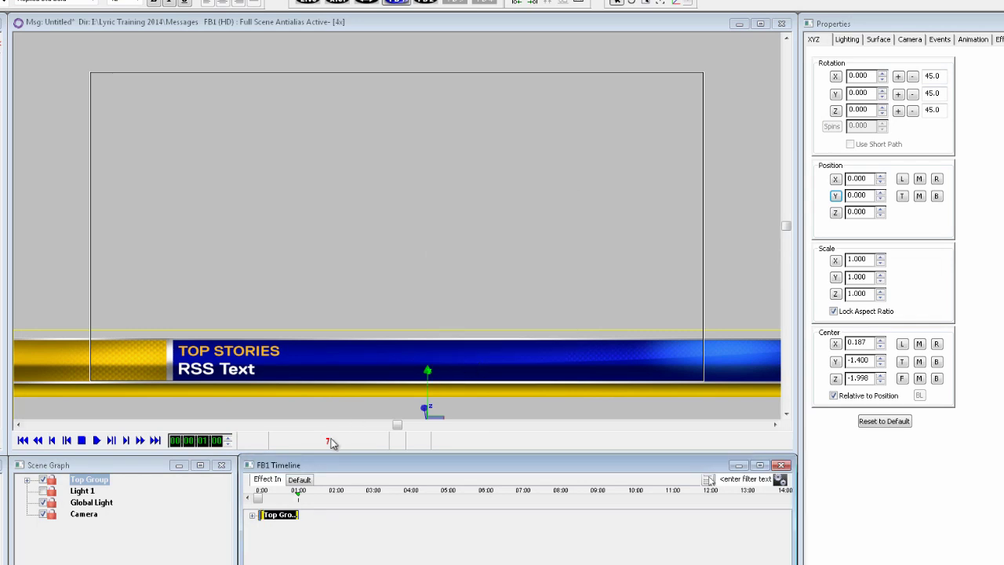
{"action": "left_click_drag", "start_coordinate": [296, 502], "coordinate": [260, 502]}
{"action": "left_click", "coordinate": [299, 479]}
Add a new transition named 'Loop RSS Feed'.
{"action": "right_click", "coordinate": [299, 481]}
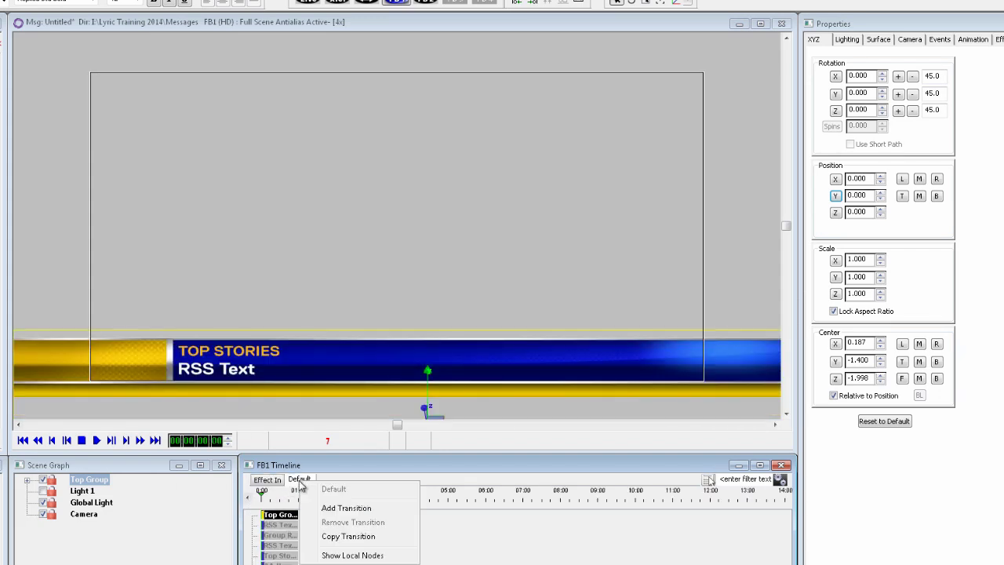
{"action": "left_click", "coordinate": [346, 508]}
{"action": "type", "text": "L"}
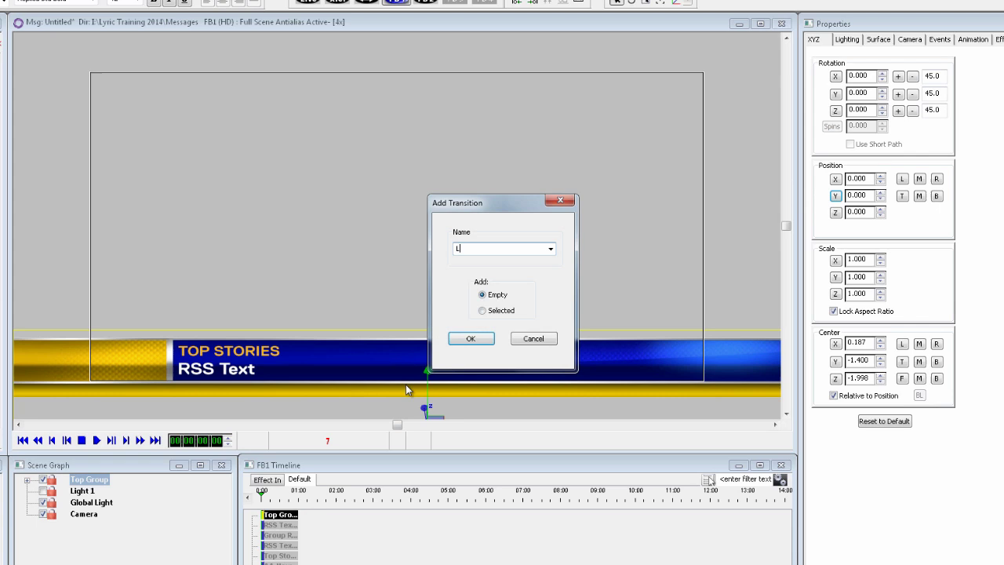
{"action": "type", "text": "oop RSS Feed"}
{"action": "left_click", "coordinate": [470, 339]}
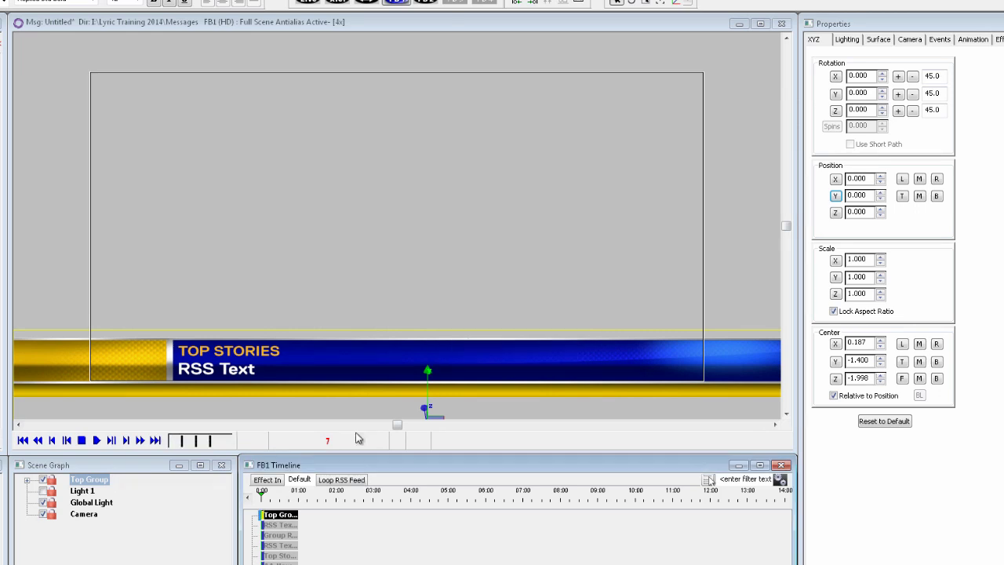
At 05:00 on Effect In, add an Activation event that triggers Loop RSS Feed.
{"action": "left_click", "coordinate": [270, 480]}
{"action": "left_click_drag", "start_coordinate": [261, 500], "coordinate": [448, 506]}
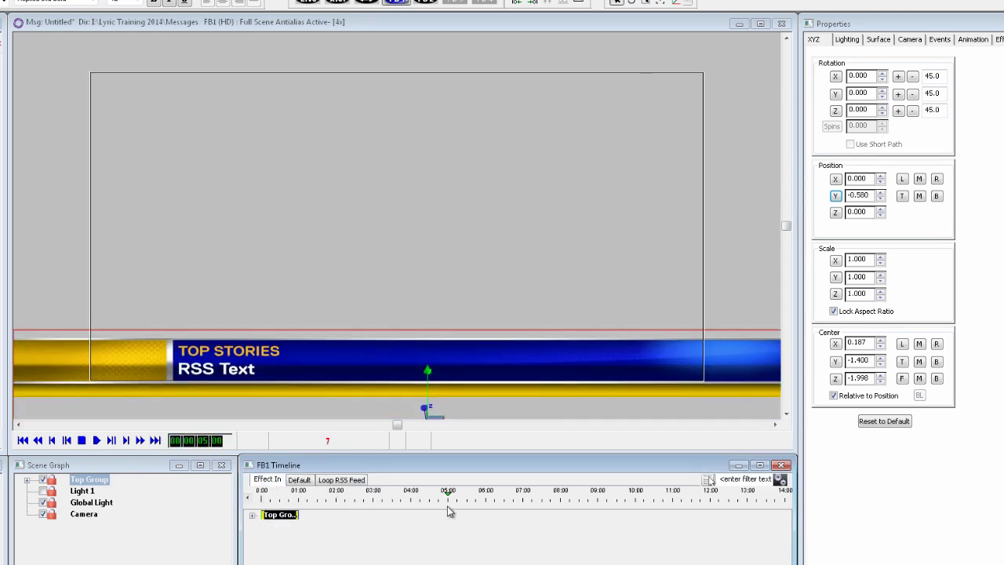
{"action": "right_click", "coordinate": [950, 194]}
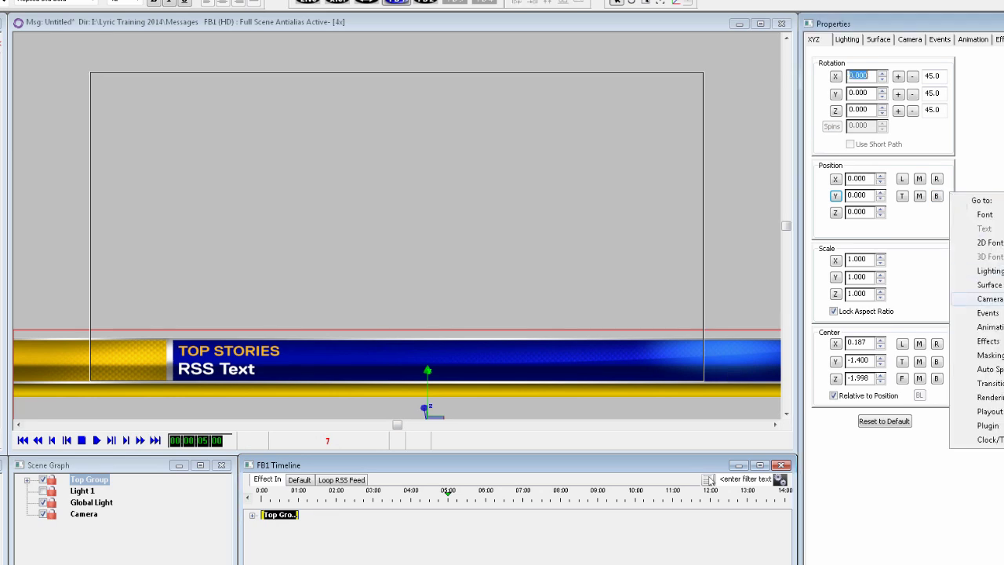
{"action": "left_click", "coordinate": [987, 313]}
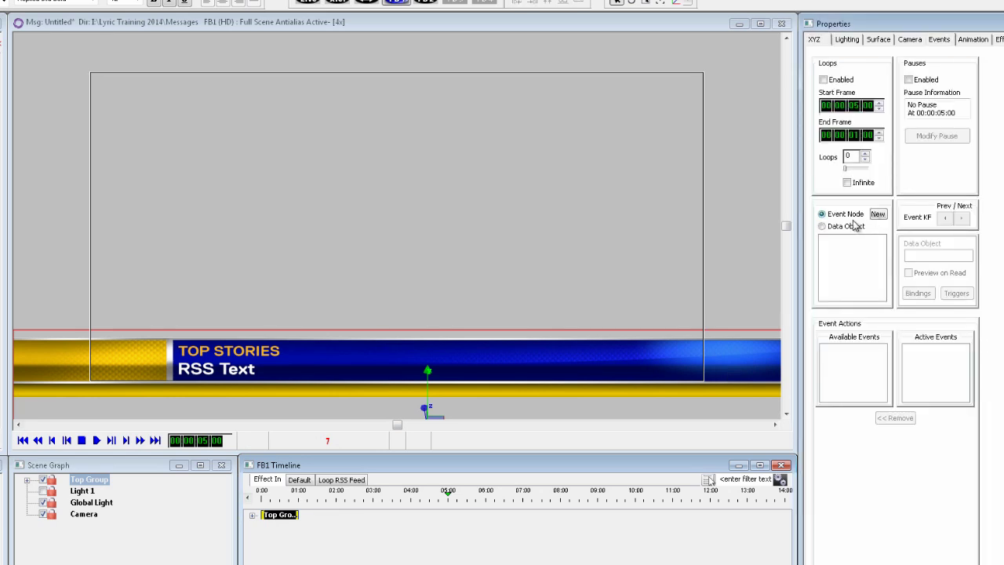
{"action": "left_click", "coordinate": [877, 214]}
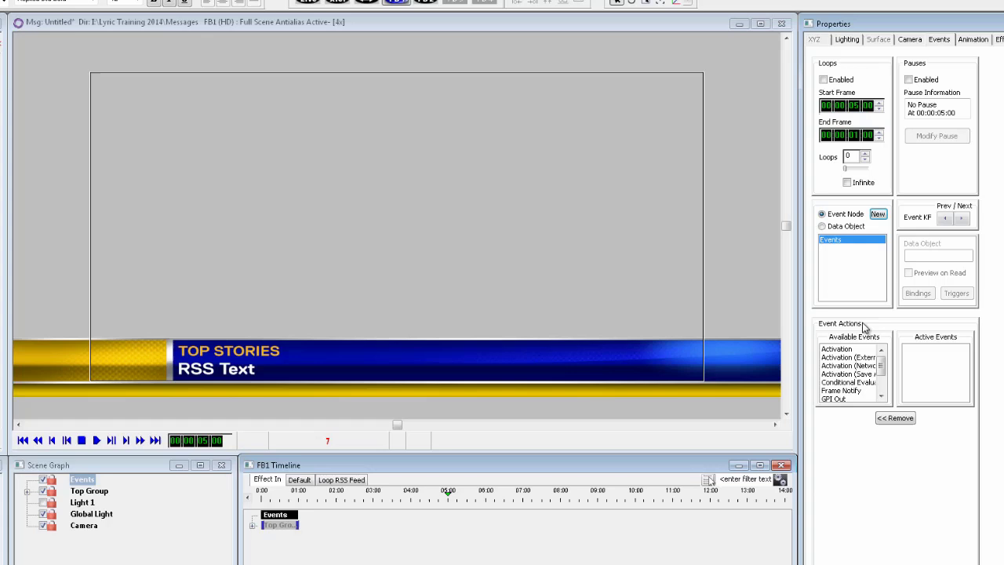
{"action": "left_click", "coordinate": [847, 348]}
{"action": "left_click", "coordinate": [894, 418]}
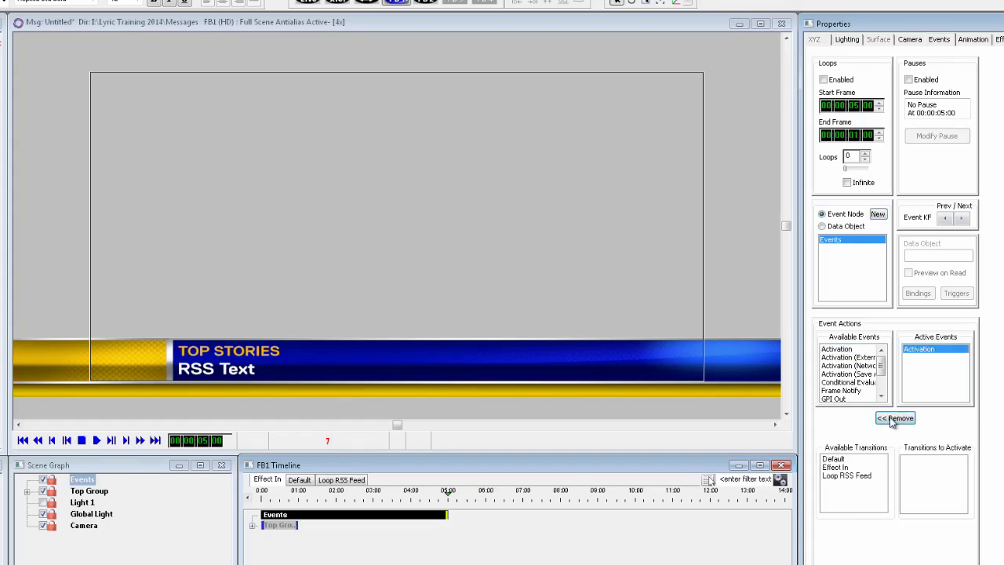
{"action": "left_click", "coordinate": [853, 476]}
{"action": "left_click", "coordinate": [895, 533]}
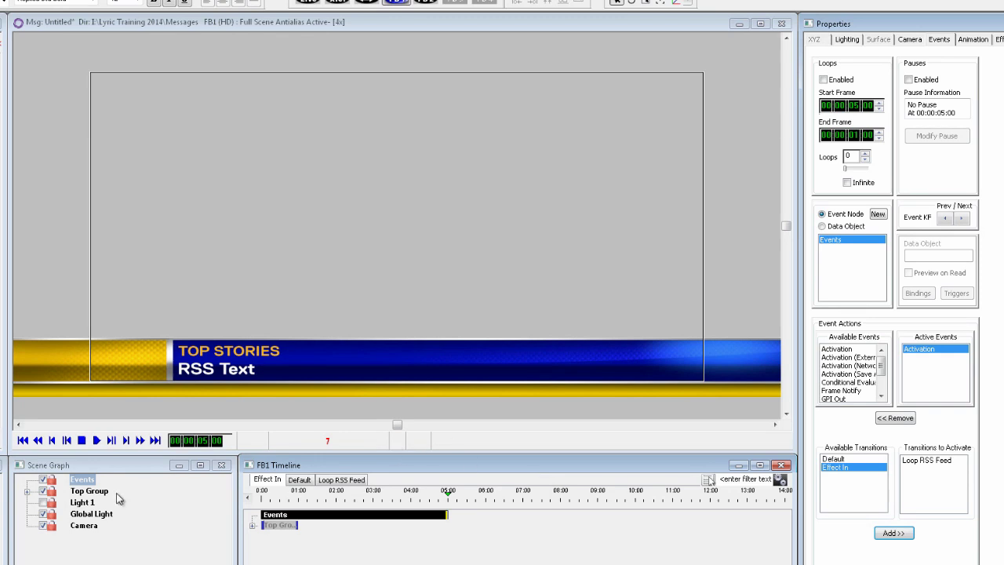
Rename the new Events node to 'Loop RSS Event'.
{"action": "left_click", "coordinate": [83, 481]}
{"action": "left_click", "coordinate": [83, 481]}
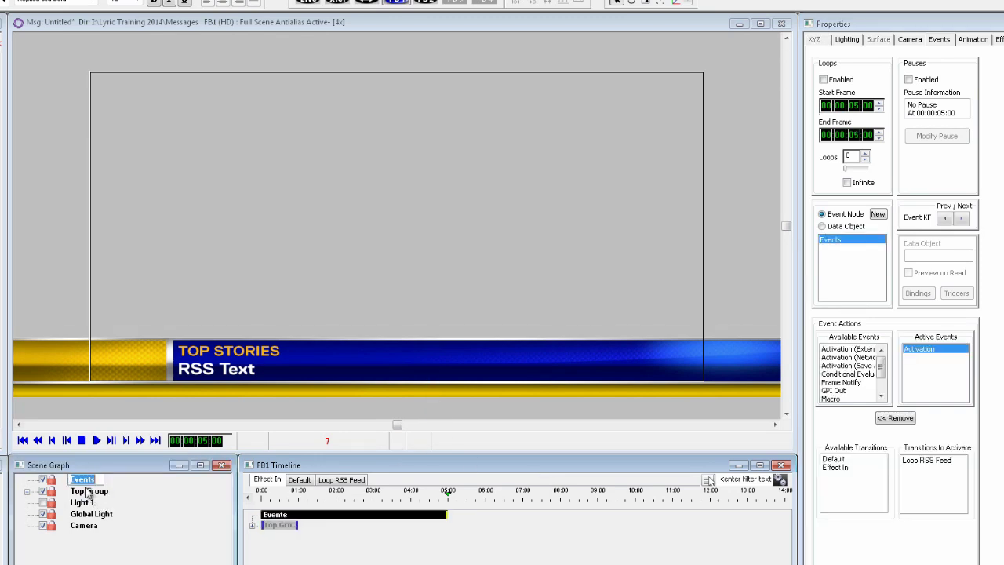
{"action": "type", "text": "Loop"}
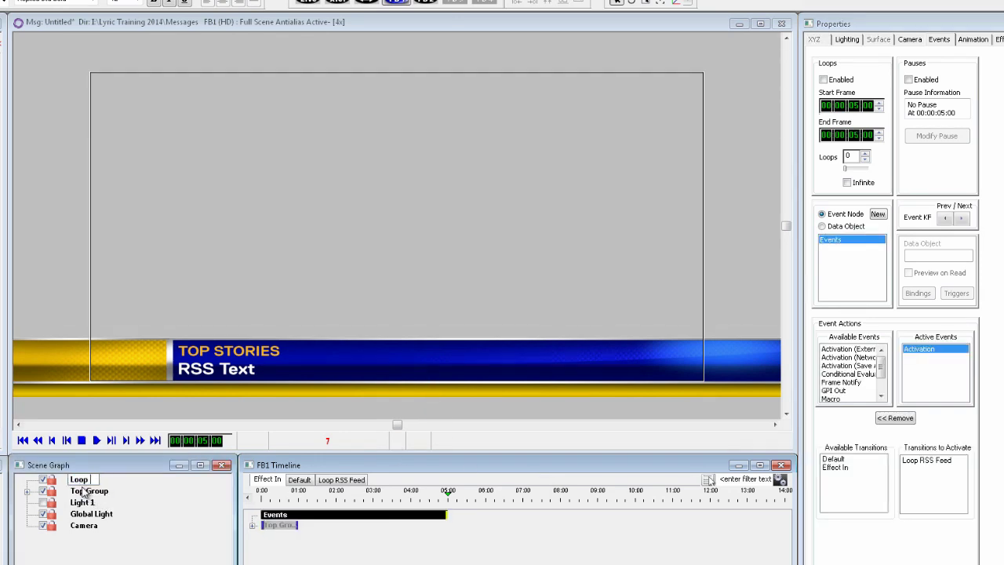
{"action": "type", "text": " RS"}
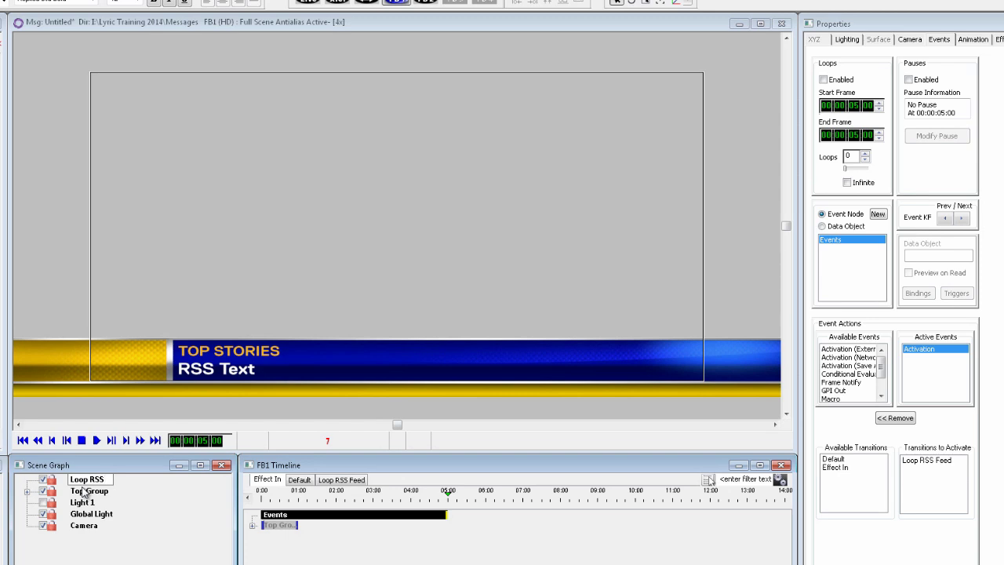
{"action": "type", "text": "S"}
{"action": "key", "text": "Return"}
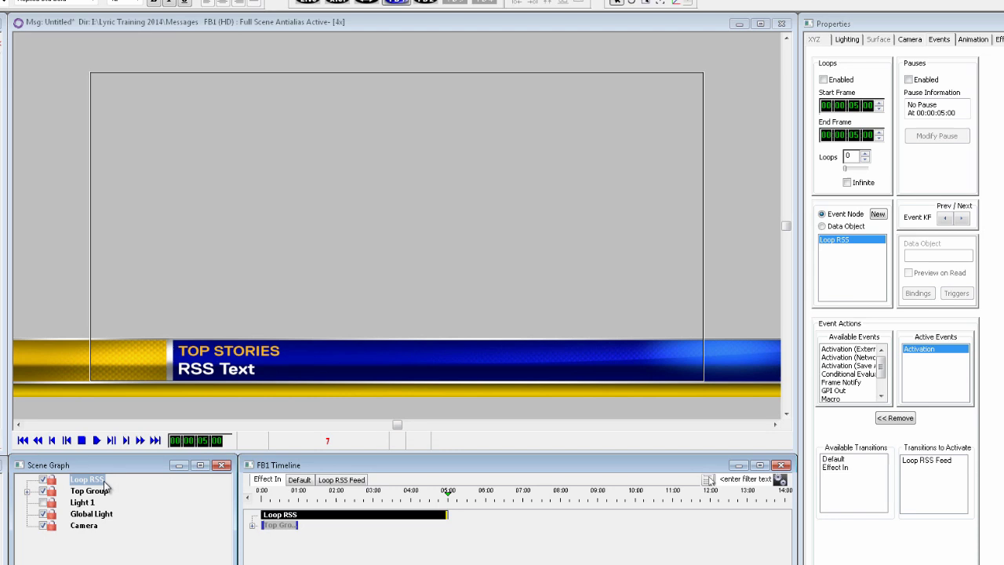
{"action": "type", "text": "Ev"}
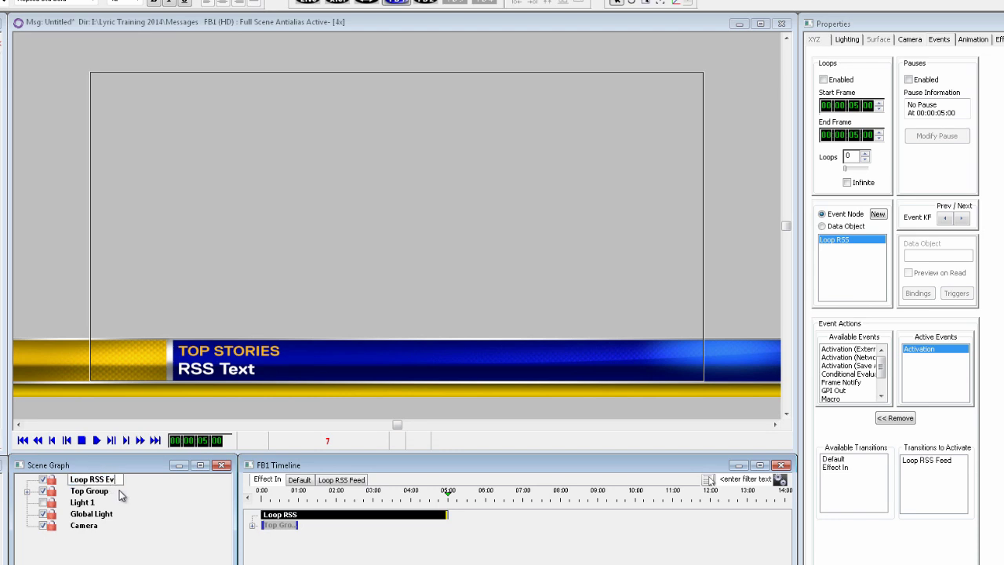
{"action": "type", "text": "ent"}
{"action": "key", "text": "Return"}
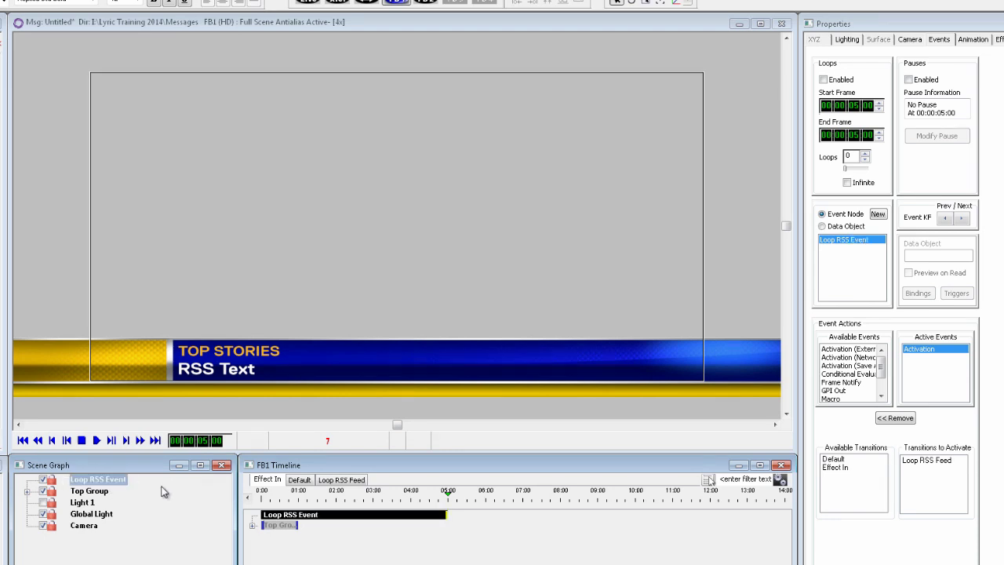
Go to frame 1 and start a new data object with RSS as its source.
{"action": "left_click", "coordinate": [23, 441]}
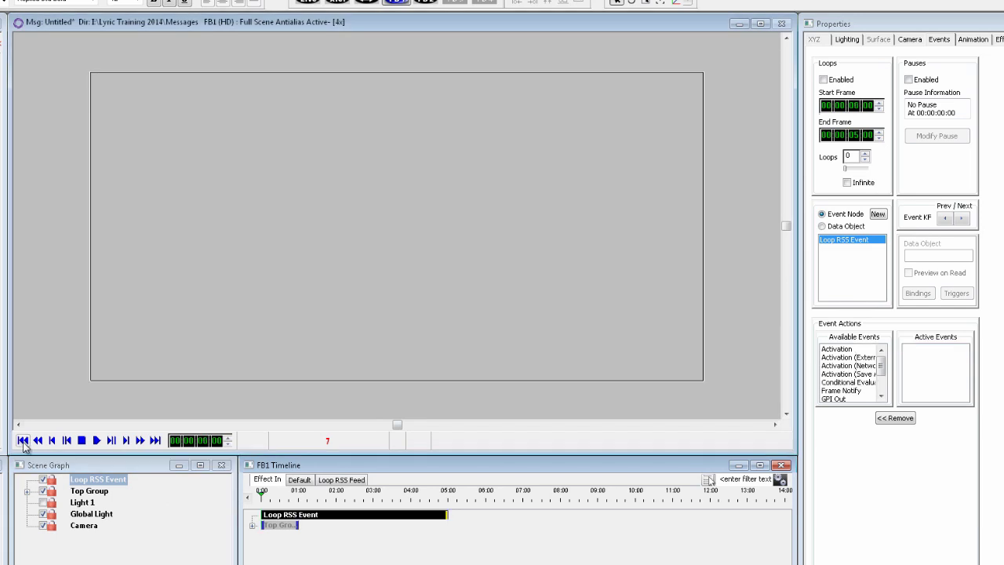
{"action": "left_click", "coordinate": [126, 441]}
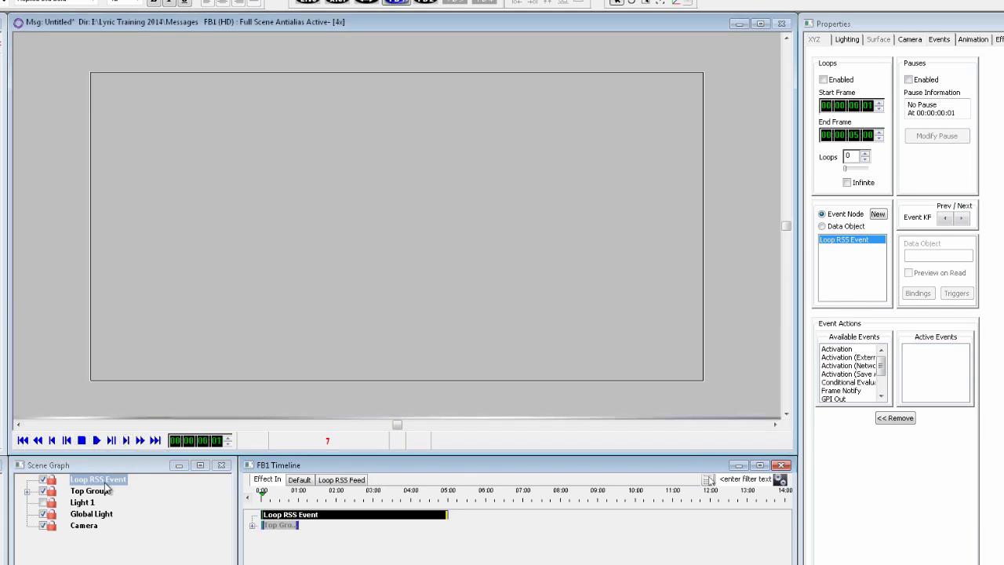
{"action": "left_click", "coordinate": [828, 227]}
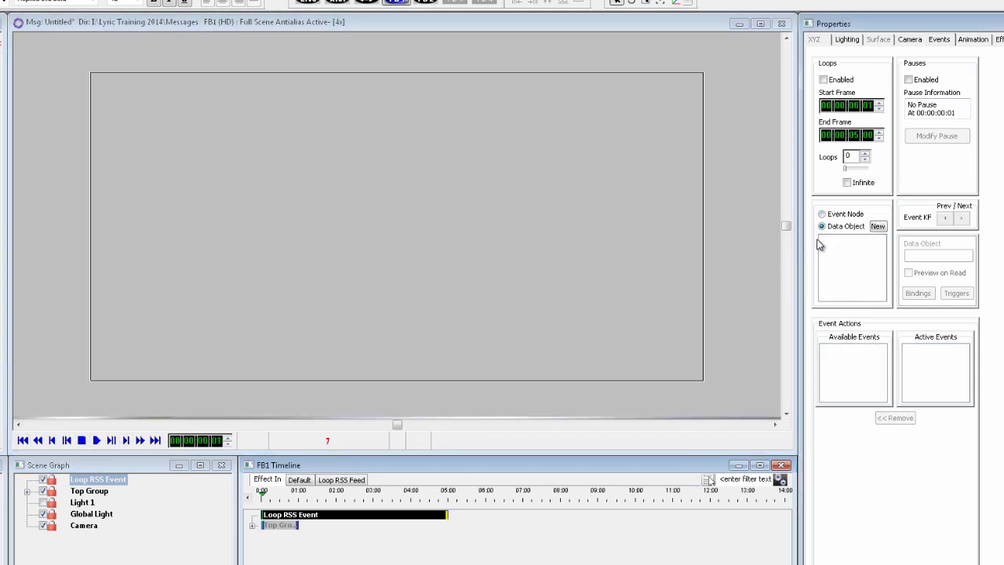
{"action": "left_click", "coordinate": [879, 227]}
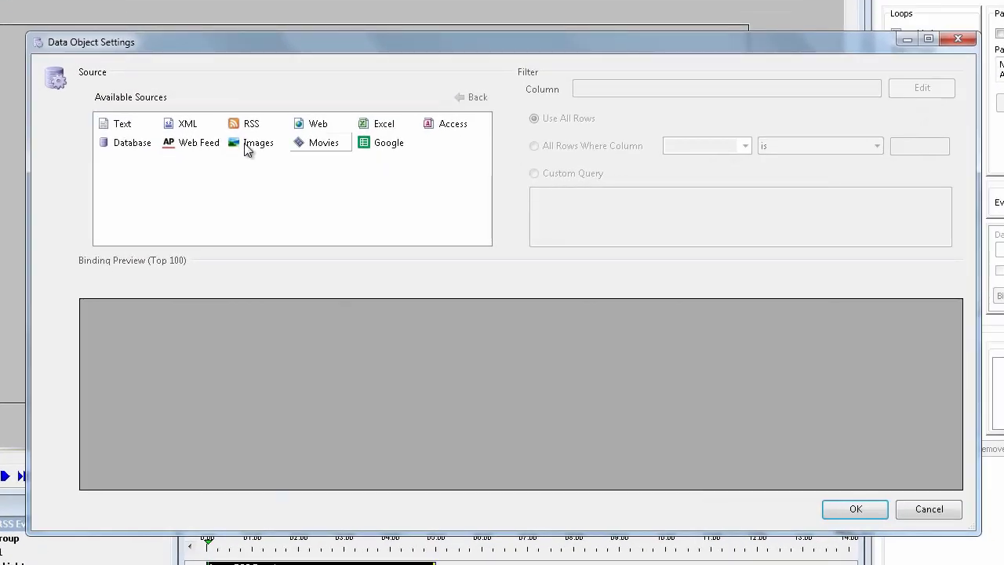
{"action": "left_click", "coordinate": [245, 125]}
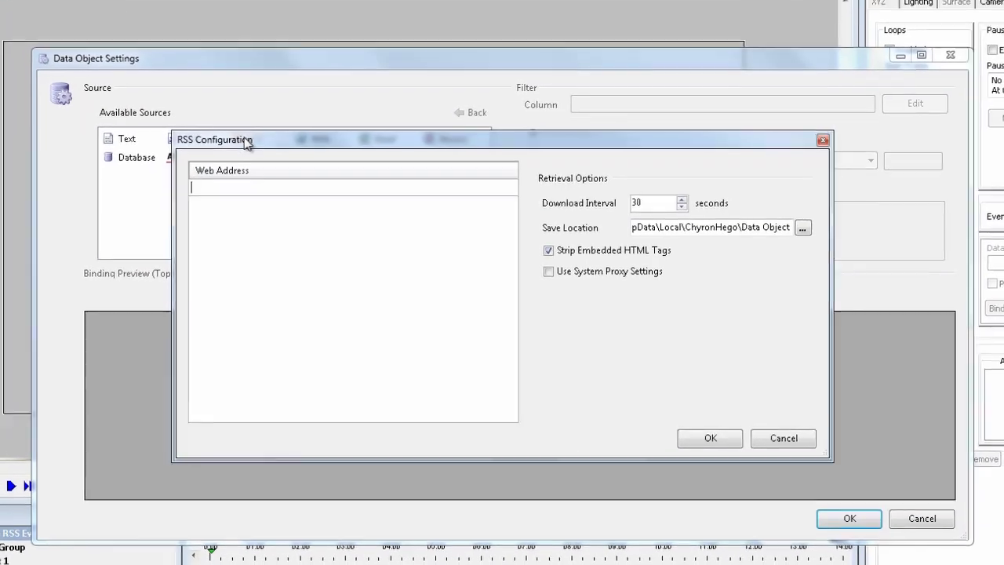
Copy the BBC World feed URL from Chrome and return to Lyric.
{"action": "key", "text": "alt+Tab"}
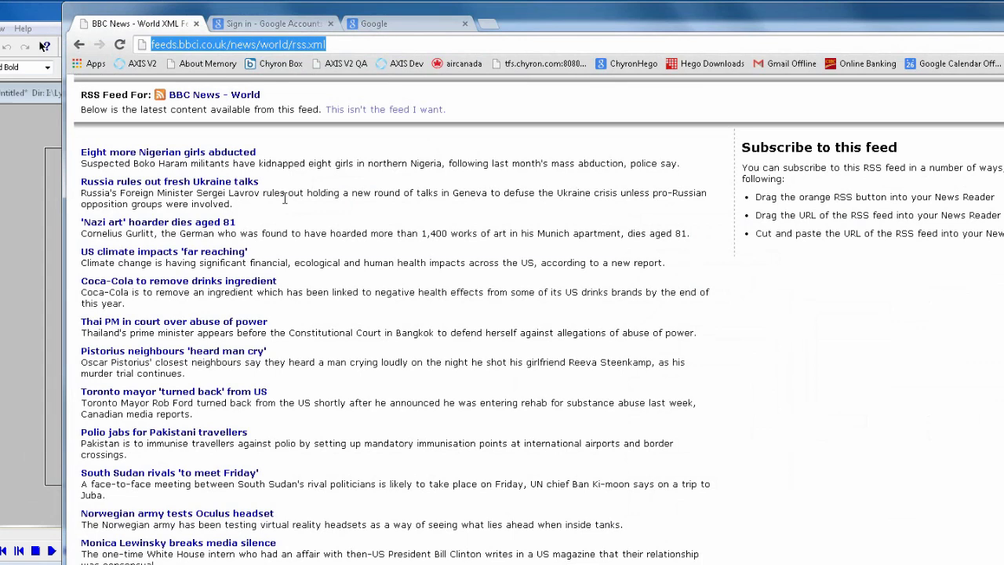
{"action": "left_click_drag", "start_coordinate": [368, 44], "coordinate": [113, 42]}
{"action": "key", "text": "ctrl+c"}
{"action": "key", "text": "alt+Tab"}
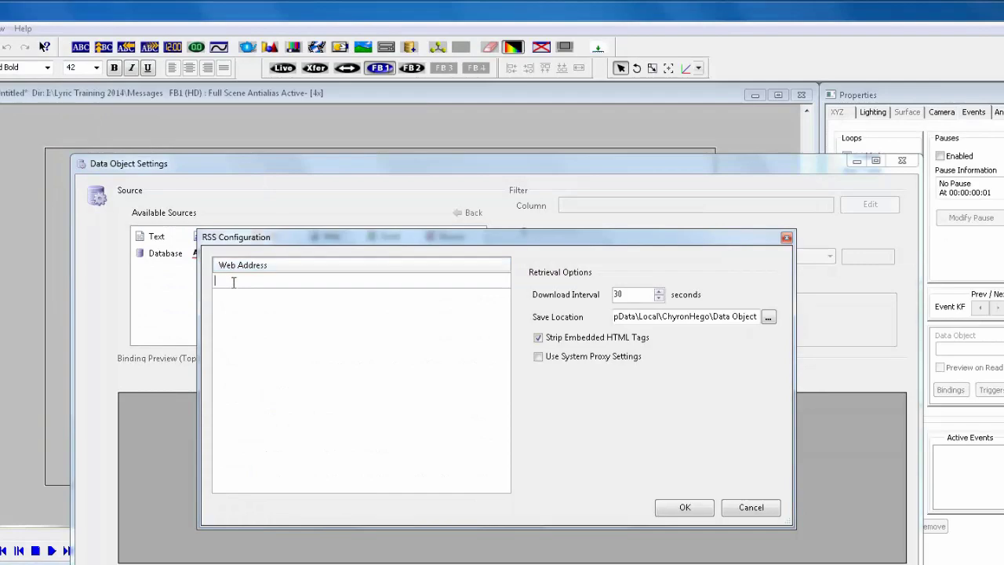
Paste the BBC feed URL as Web Address, bind the title column to RSS Text, then advance a frame.
{"action": "key", "text": "ctrl+v"}
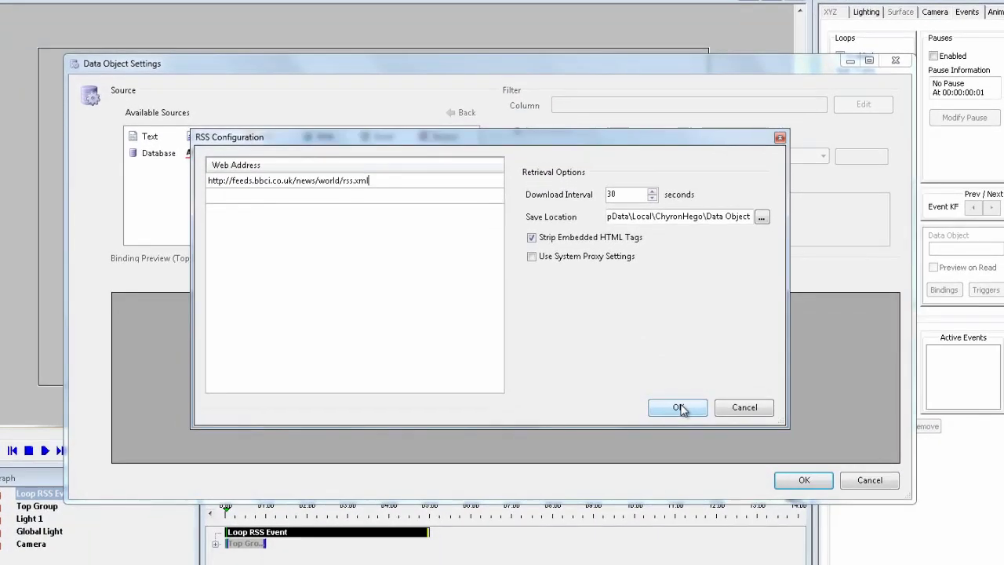
{"action": "left_click", "coordinate": [681, 443]}
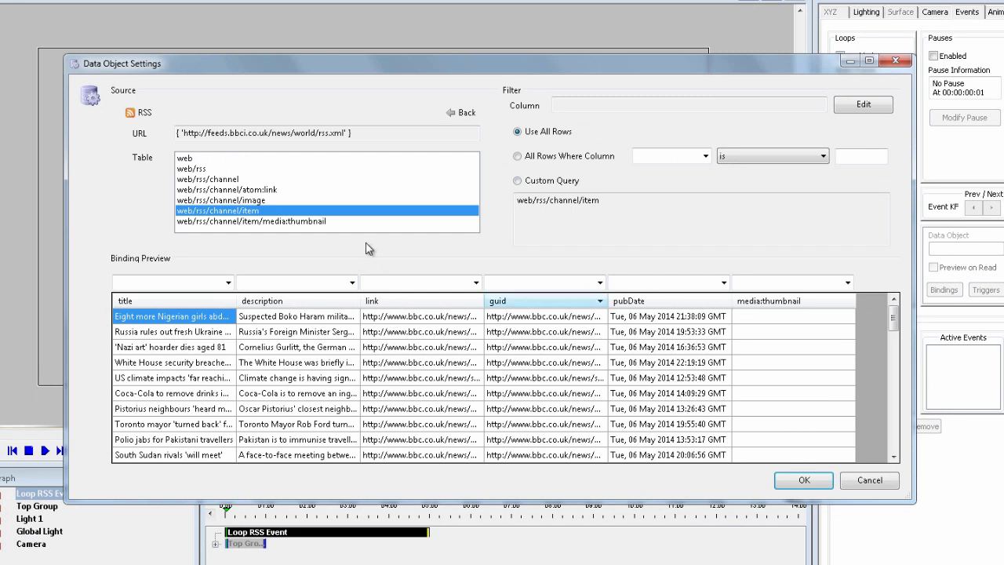
{"action": "left_click", "coordinate": [228, 283]}
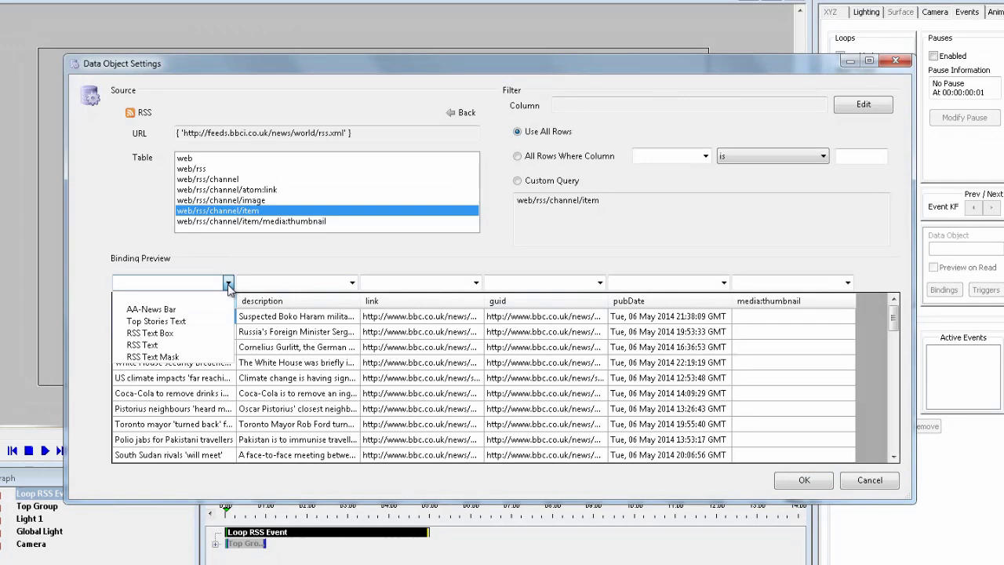
{"action": "left_click", "coordinate": [154, 345]}
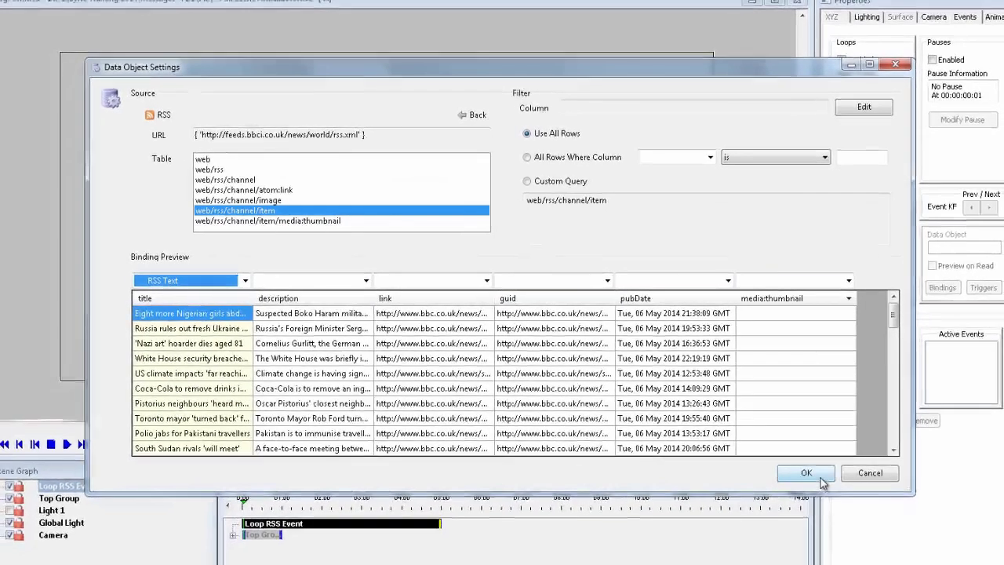
{"action": "left_click", "coordinate": [792, 481]}
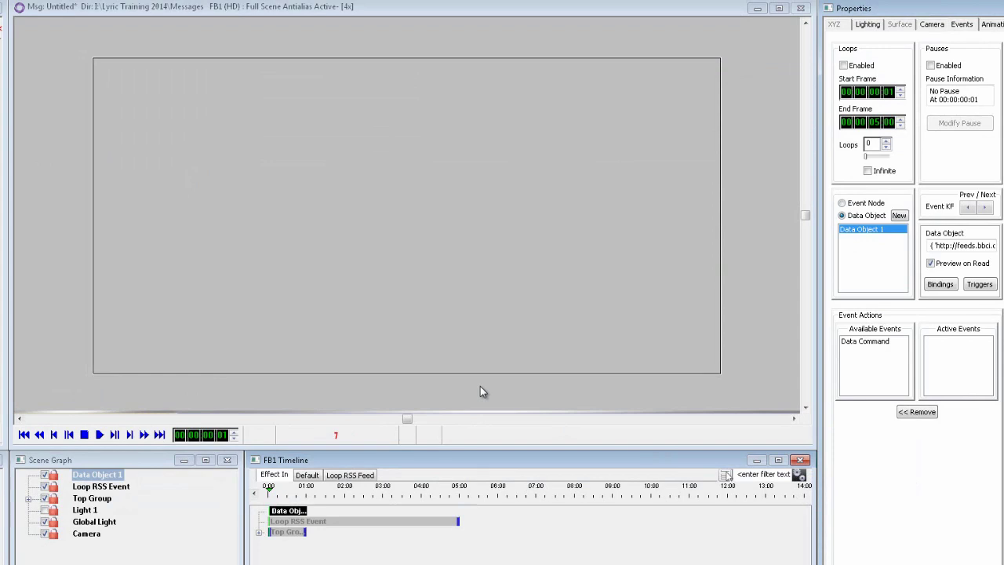
{"action": "left_click", "coordinate": [131, 435]}
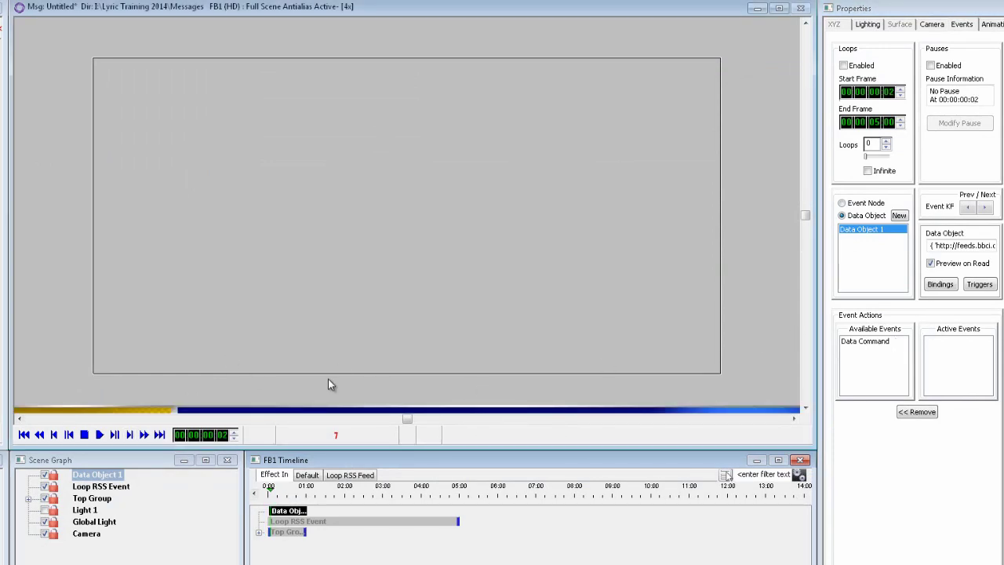
At frame 1, add a Data Command event with MoveFirst as its active command.
{"action": "left_click", "coordinate": [54, 434]}
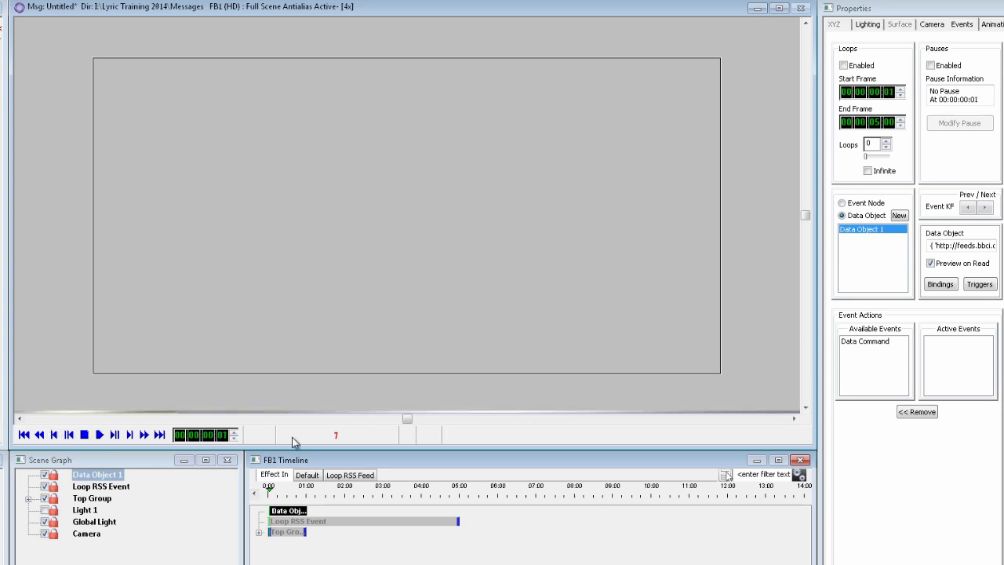
{"action": "left_click", "coordinate": [869, 344]}
{"action": "left_click", "coordinate": [916, 411]}
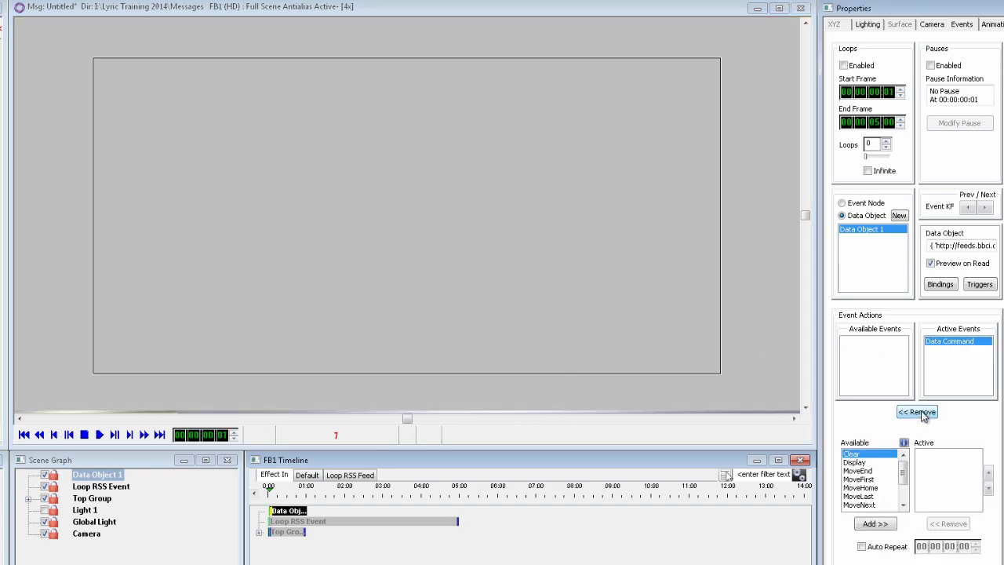
{"action": "left_click", "coordinate": [858, 480]}
{"action": "left_click", "coordinate": [876, 523]}
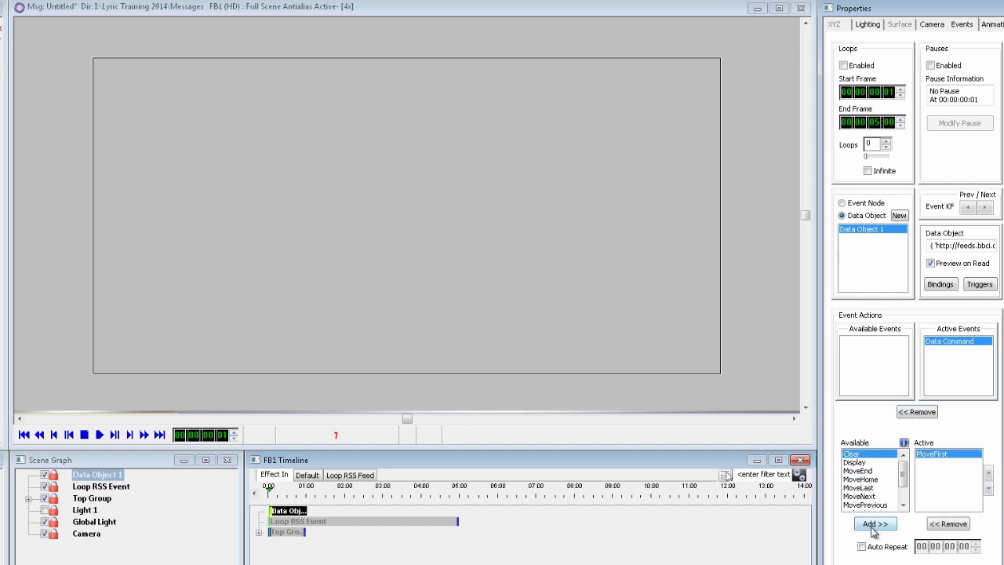
At frame 2, add a Data Command event running Update.
{"action": "left_click", "coordinate": [130, 435]}
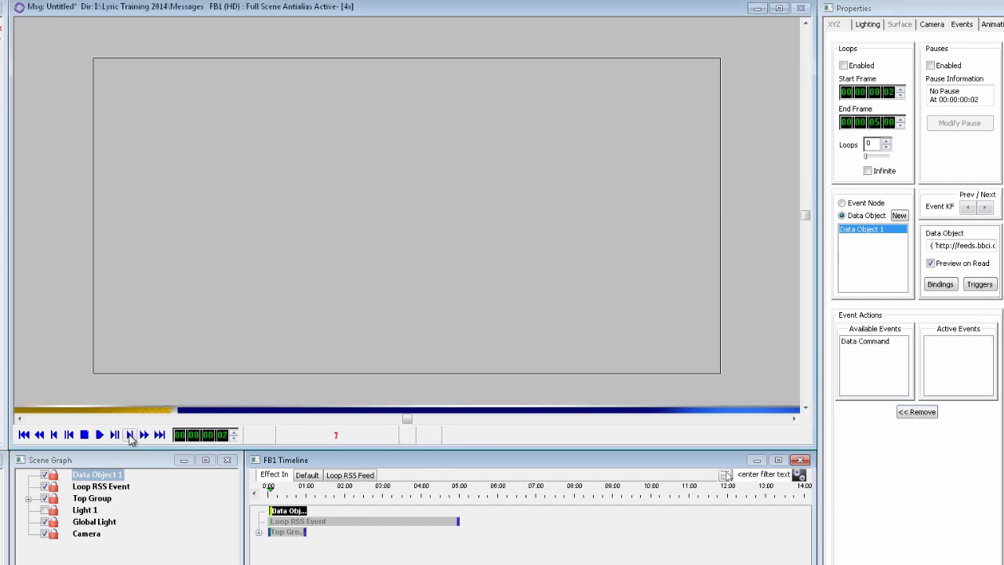
{"action": "left_click", "coordinate": [886, 343]}
{"action": "left_click", "coordinate": [916, 412]}
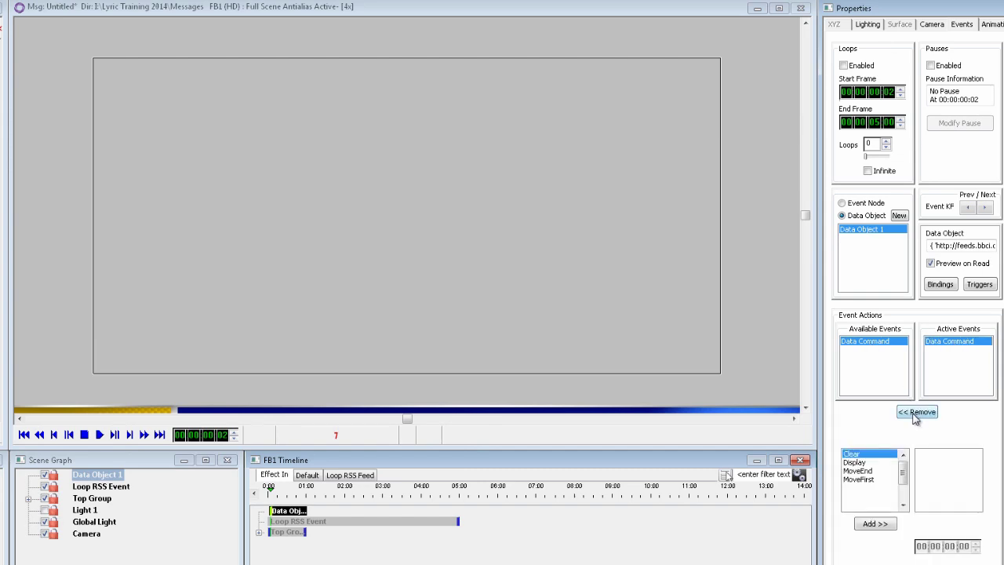
{"action": "scroll", "coordinate": [897, 480], "scroll_direction": "down", "scroll_amount": 2}
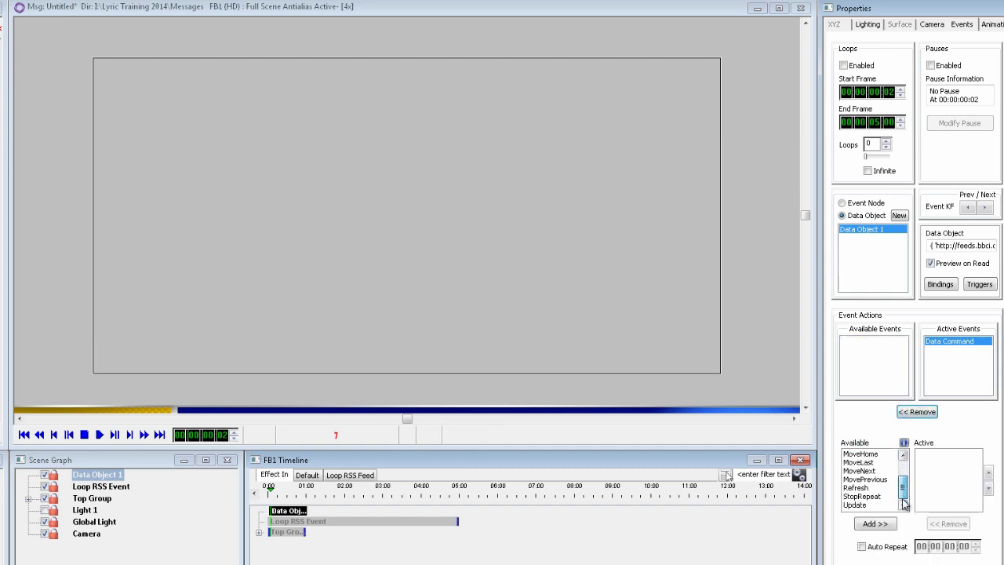
{"action": "left_click", "coordinate": [856, 504]}
{"action": "left_click", "coordinate": [874, 523]}
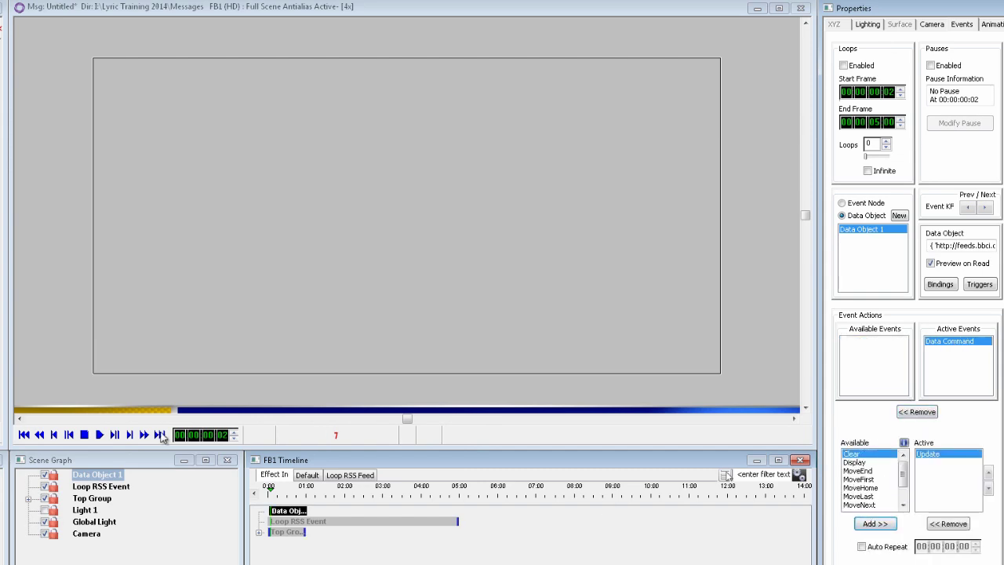
At frame 3, add a Data Command event running Display, then scrub to preview the TOP STORIES bar.
{"action": "left_click", "coordinate": [129, 435]}
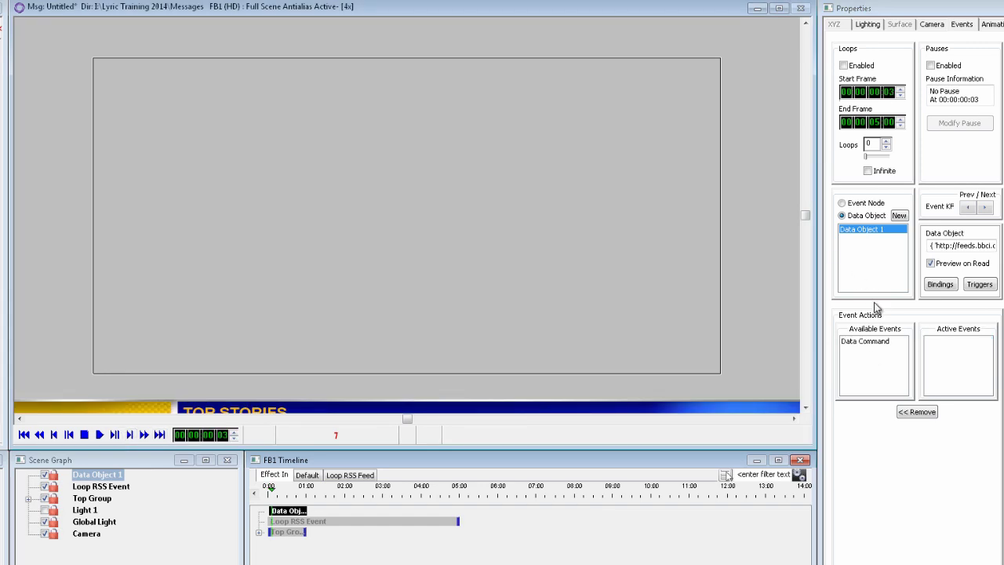
{"action": "left_click", "coordinate": [864, 343]}
{"action": "left_click", "coordinate": [915, 412]}
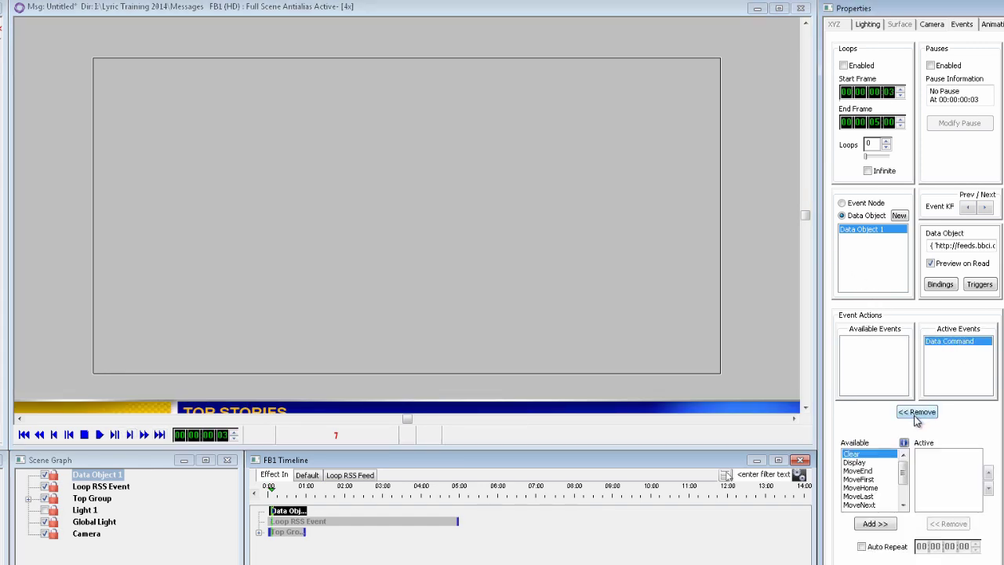
{"action": "left_click", "coordinate": [856, 464]}
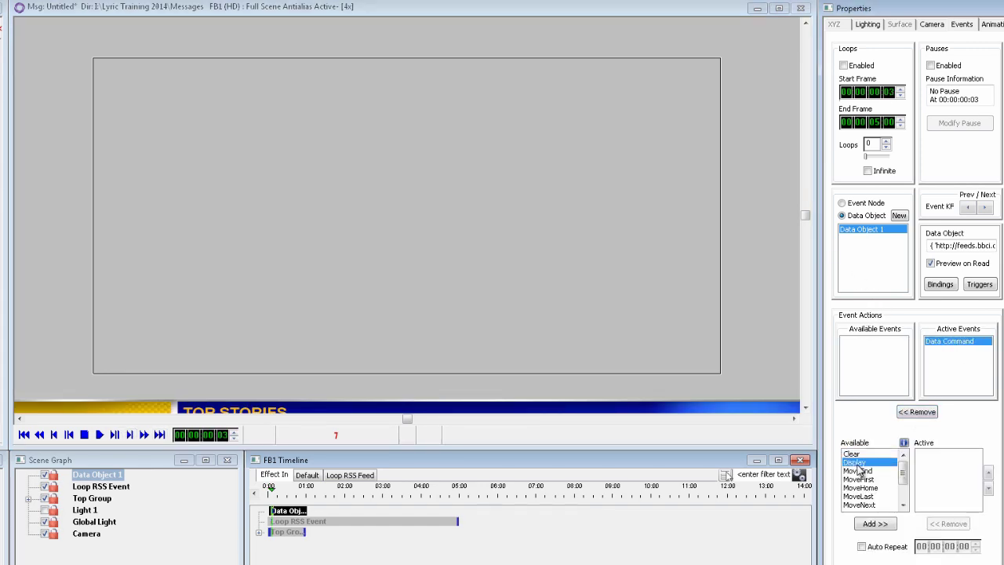
{"action": "left_click", "coordinate": [877, 524]}
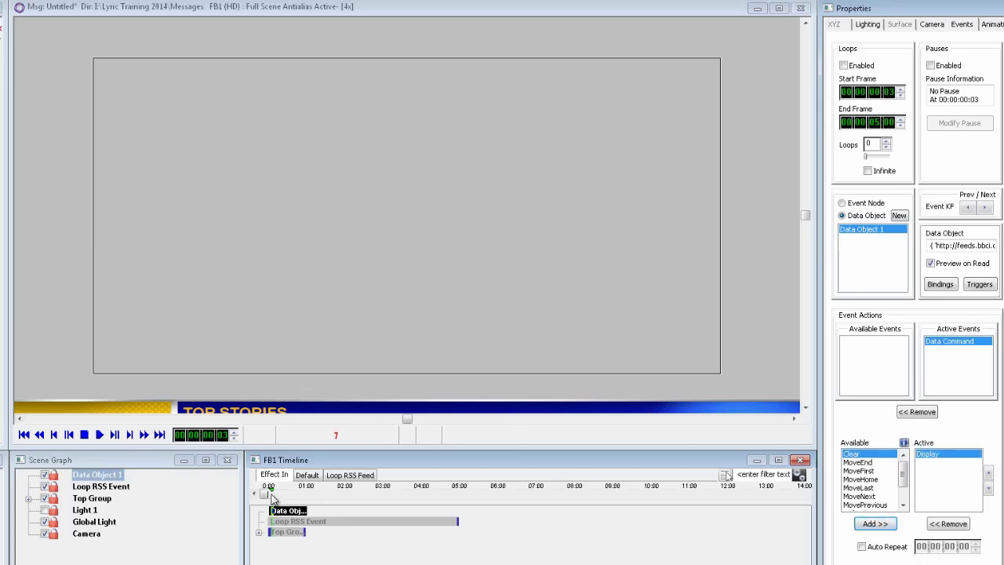
{"action": "left_click_drag", "start_coordinate": [271, 495], "coordinate": [295, 500]}
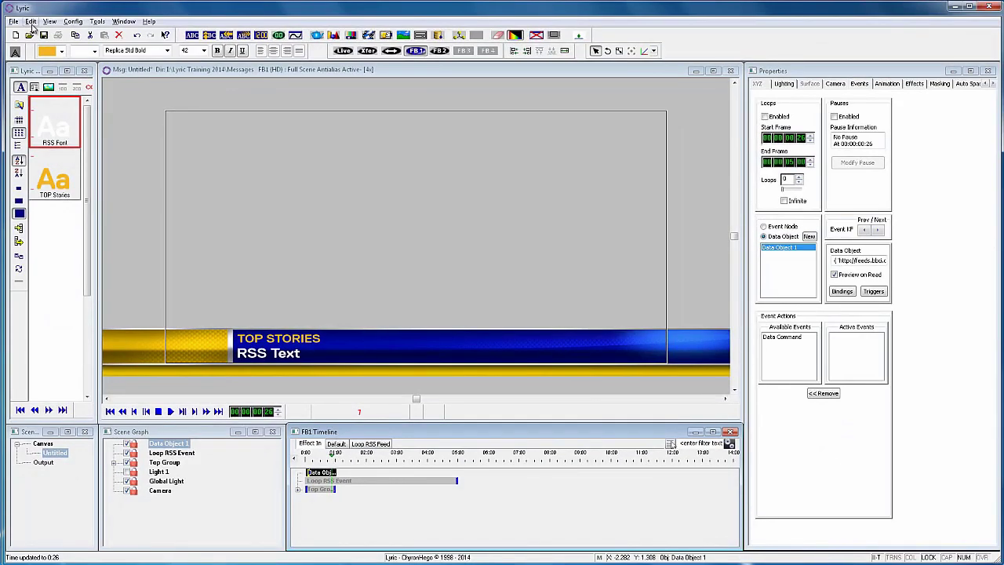
Update data object fields to show 'Eight more Nigerian girls abducted', then view the Loop RSS Feed timeline.
{"action": "left_click", "coordinate": [32, 23]}
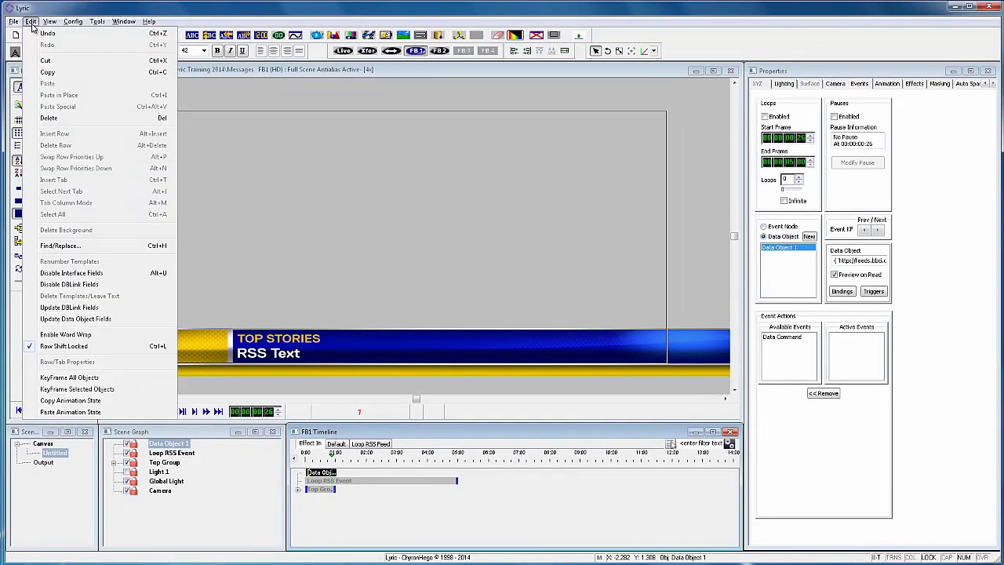
{"action": "left_click", "coordinate": [69, 319]}
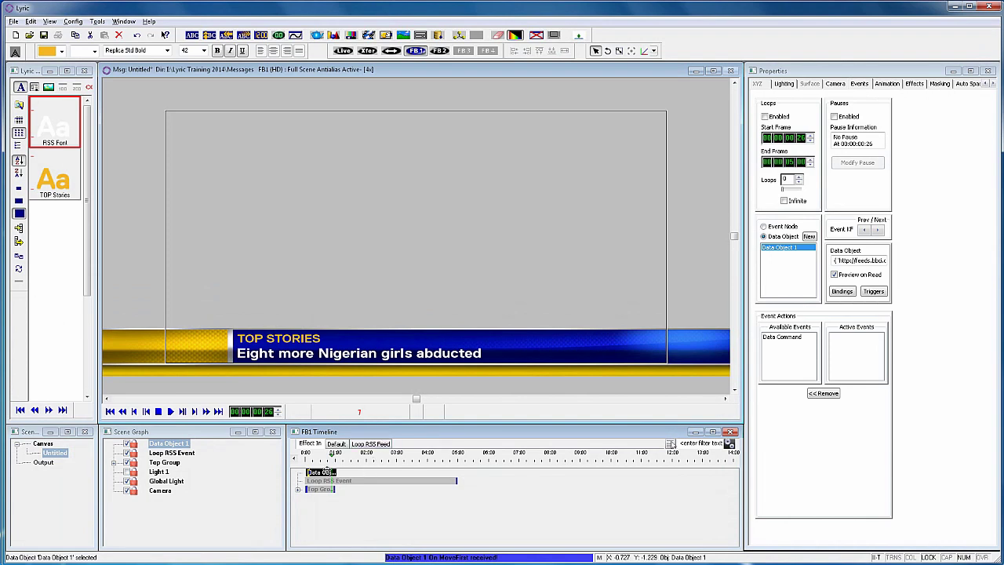
{"action": "left_click_drag", "start_coordinate": [332, 460], "coordinate": [427, 464]}
{"action": "left_click", "coordinate": [338, 444]}
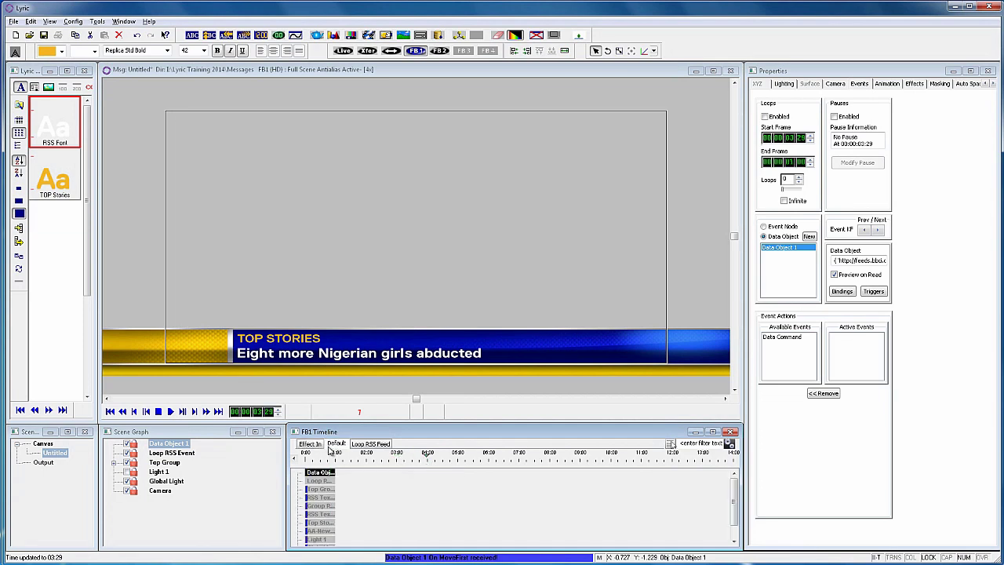
{"action": "left_click", "coordinate": [360, 445]}
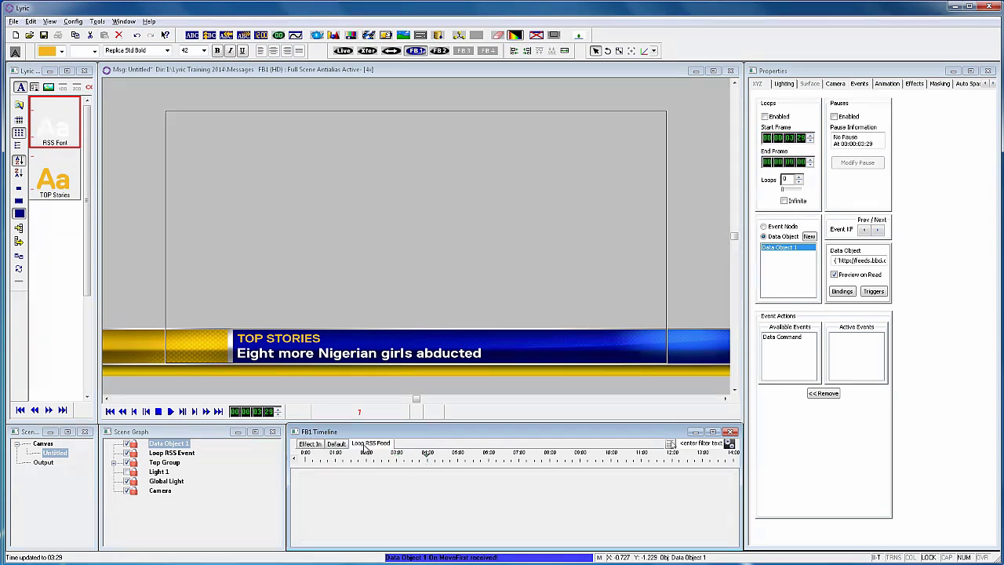
Add Group RSS Text Box to the Loop RSS Feed transition and stretch its clip from 0:00 to 5:00.
{"action": "left_click", "coordinate": [162, 462]}
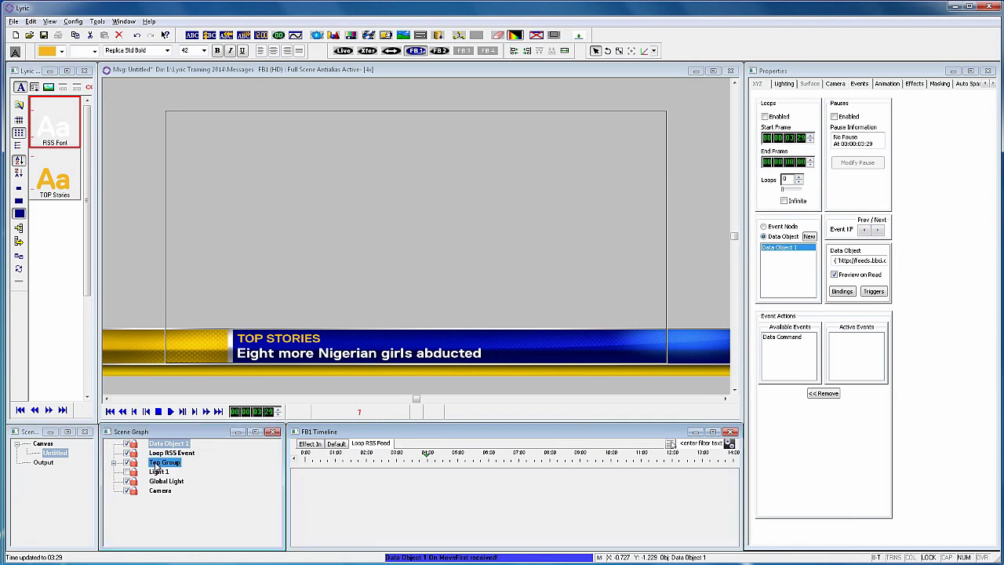
{"action": "left_click", "coordinate": [114, 463]}
{"action": "left_click", "coordinate": [204, 481]}
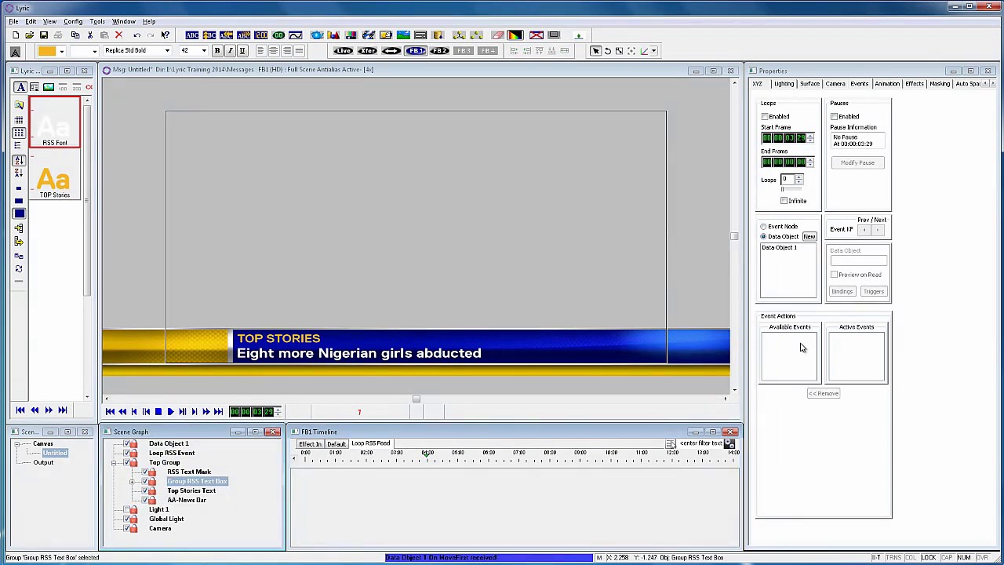
{"action": "right_click", "coordinate": [908, 316]}
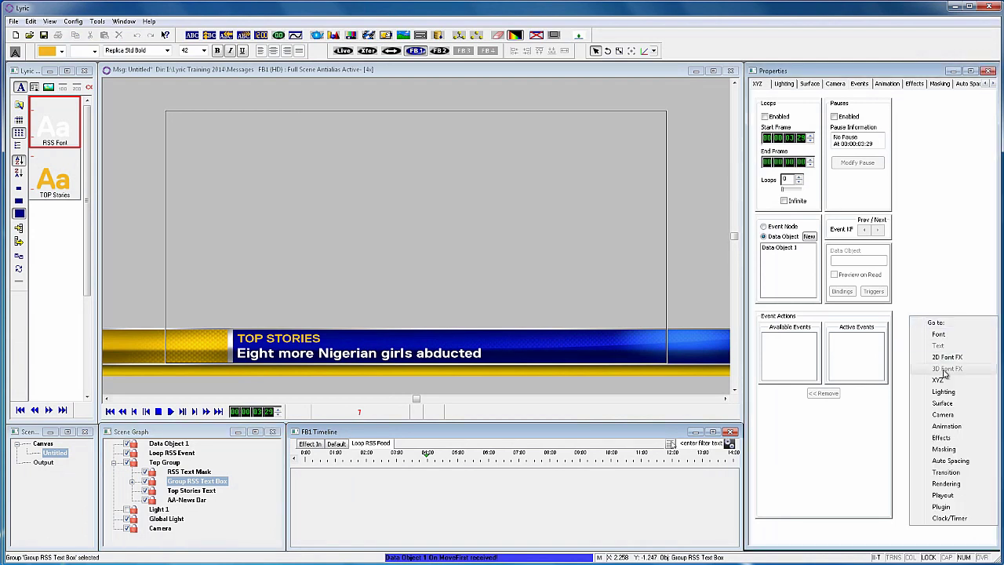
{"action": "left_click", "coordinate": [941, 478]}
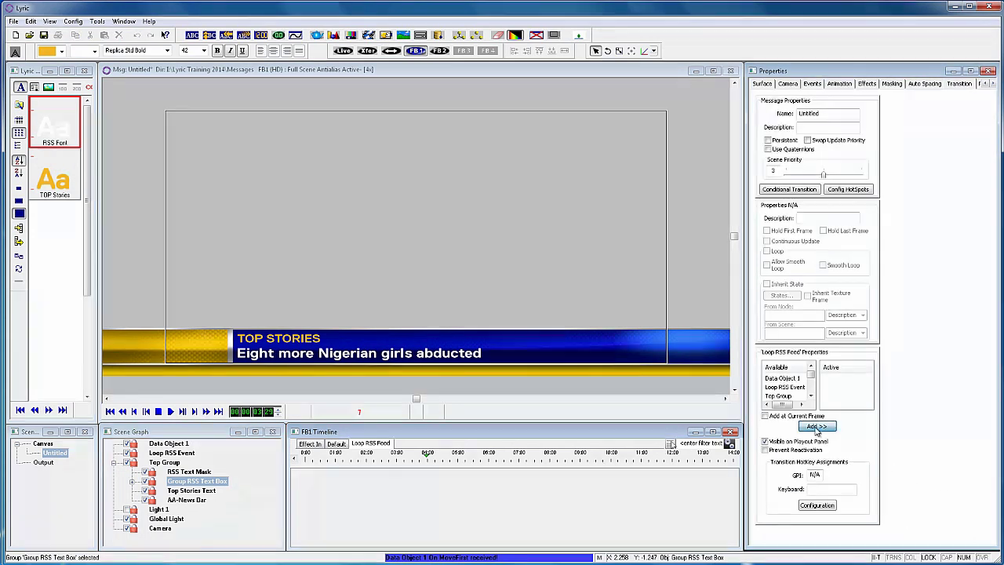
{"action": "left_click", "coordinate": [816, 426]}
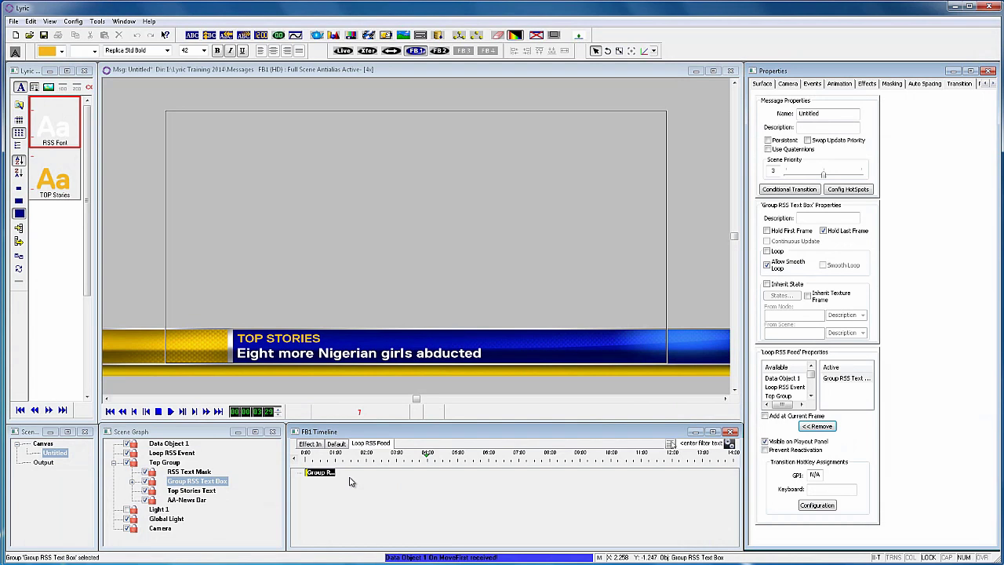
{"action": "left_click_drag", "start_coordinate": [336, 472], "coordinate": [458, 473]}
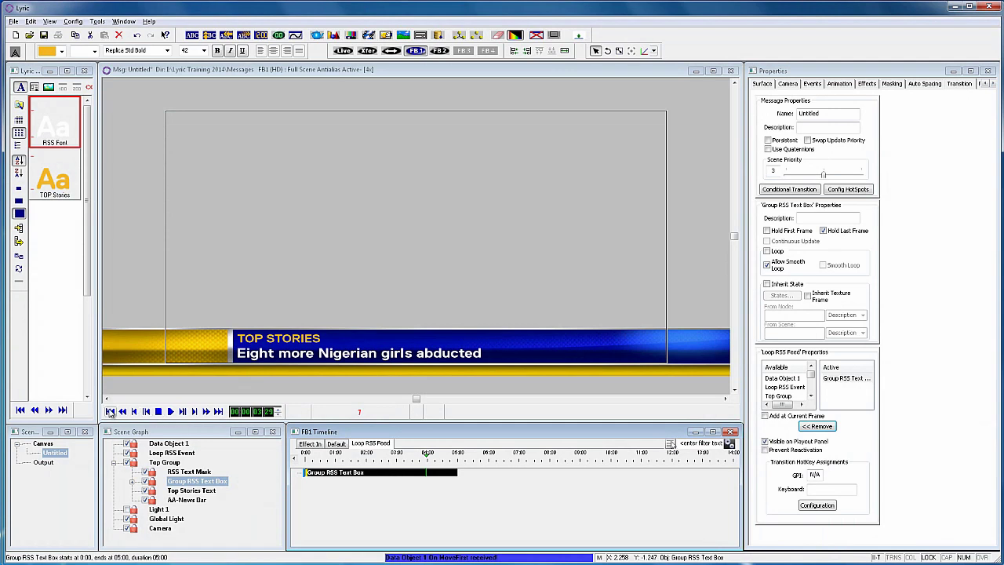
{"action": "left_click", "coordinate": [110, 410]}
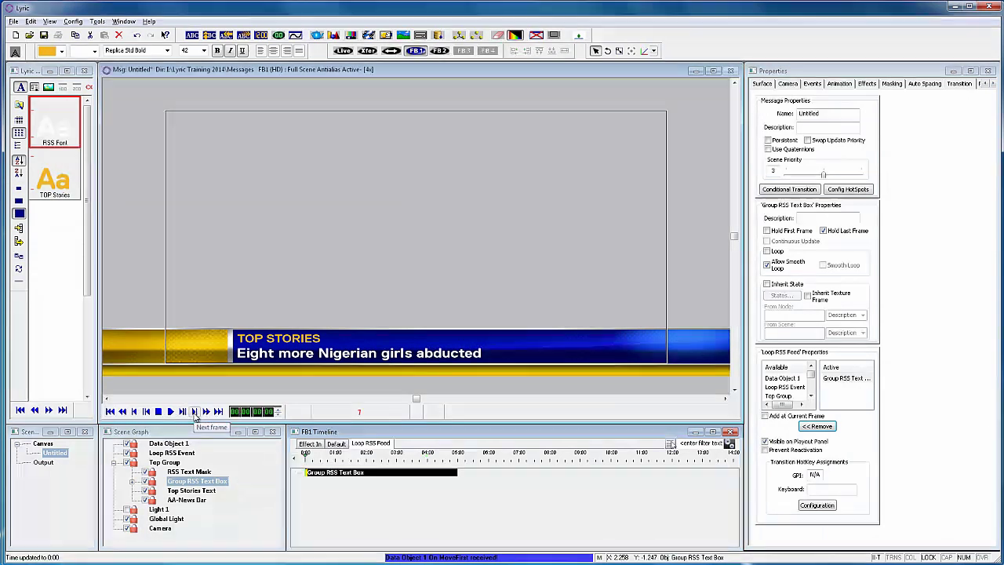
{"action": "left_click", "coordinate": [194, 415]}
Advance a frame and lower the text box's vertical position to -0.140.
{"action": "left_click", "coordinate": [195, 416]}
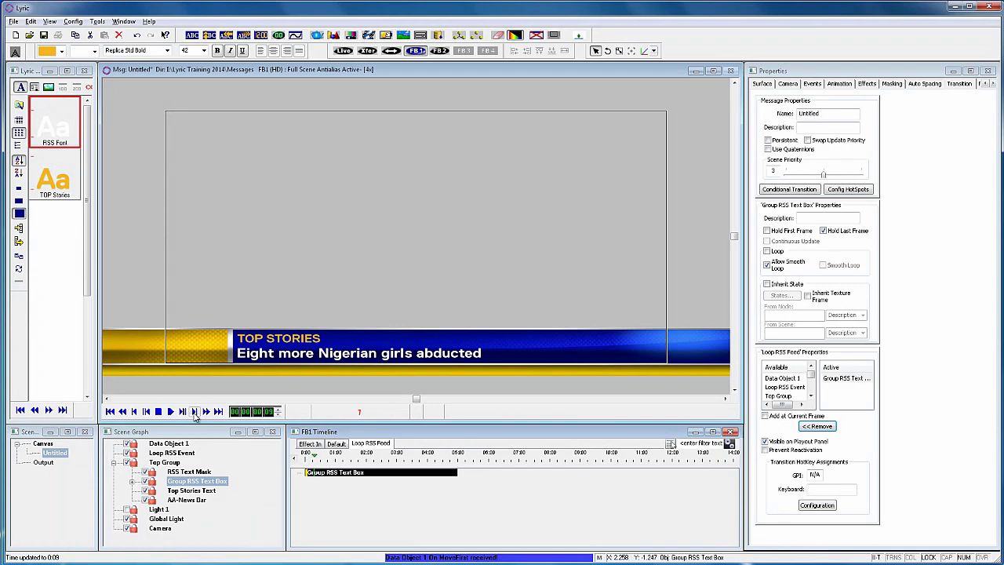
{"action": "right_click", "coordinate": [908, 130]}
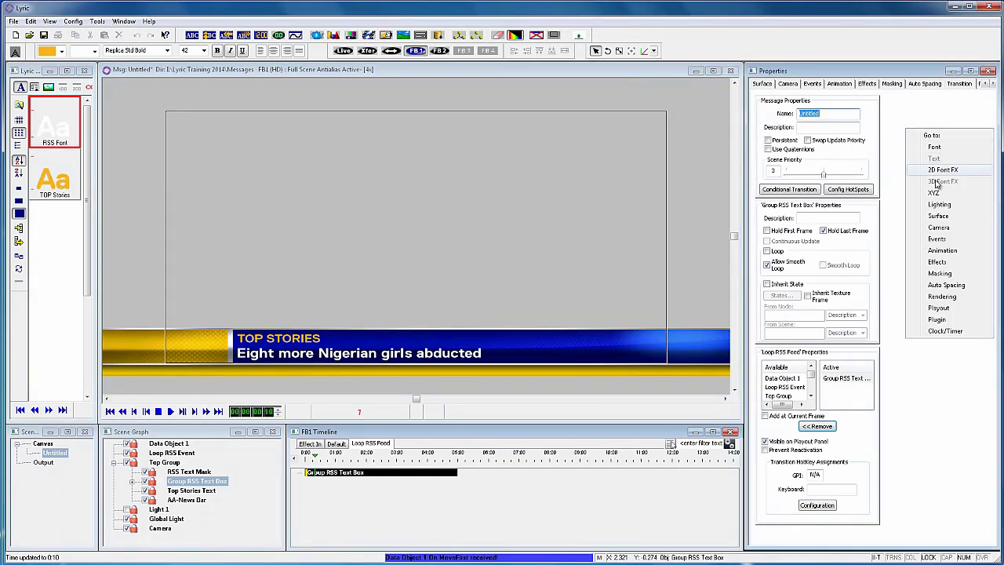
{"action": "left_click", "coordinate": [938, 194]}
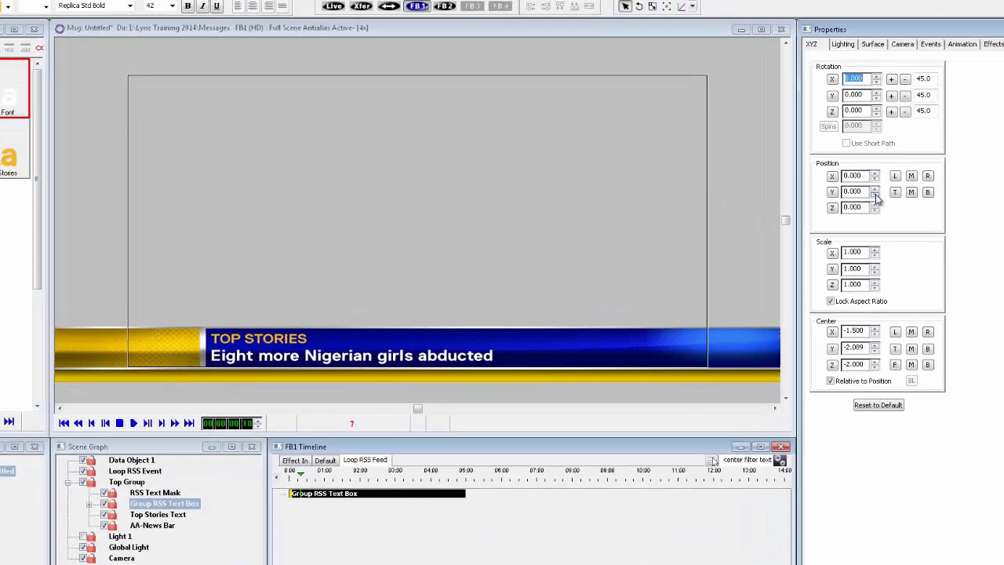
{"action": "left_click", "coordinate": [902, 186]}
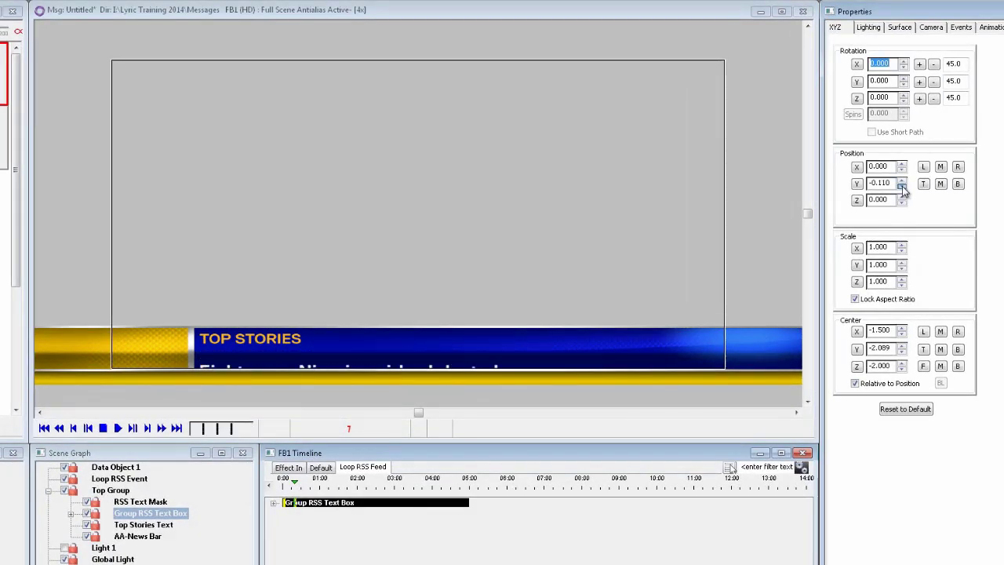
{"action": "left_click", "coordinate": [902, 187]}
{"action": "left_click", "coordinate": [902, 189]}
Give the keyframe an Ease Out over 4 frames, then replay the exit from the start.
{"action": "right_click", "coordinate": [285, 503]}
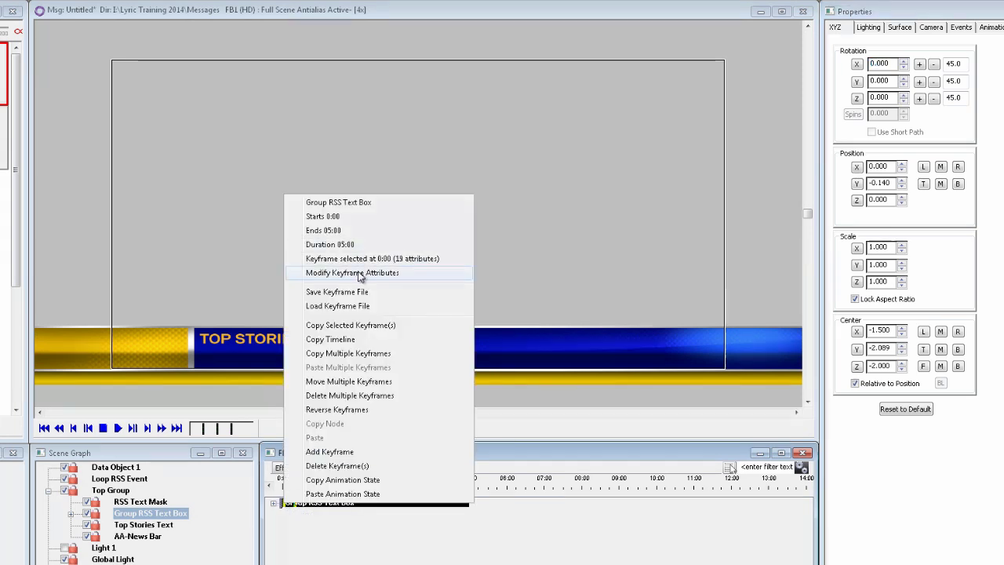
{"action": "left_click", "coordinate": [359, 274]}
{"action": "left_click", "coordinate": [537, 271]}
{"action": "left_click", "coordinate": [552, 256]}
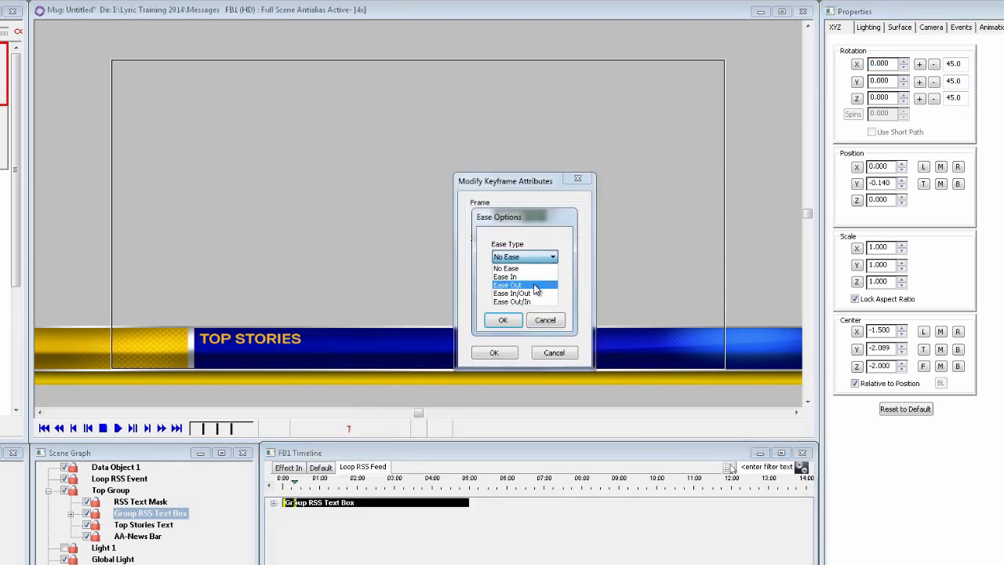
{"action": "left_click", "coordinate": [521, 280]}
{"action": "left_click", "coordinate": [552, 288]}
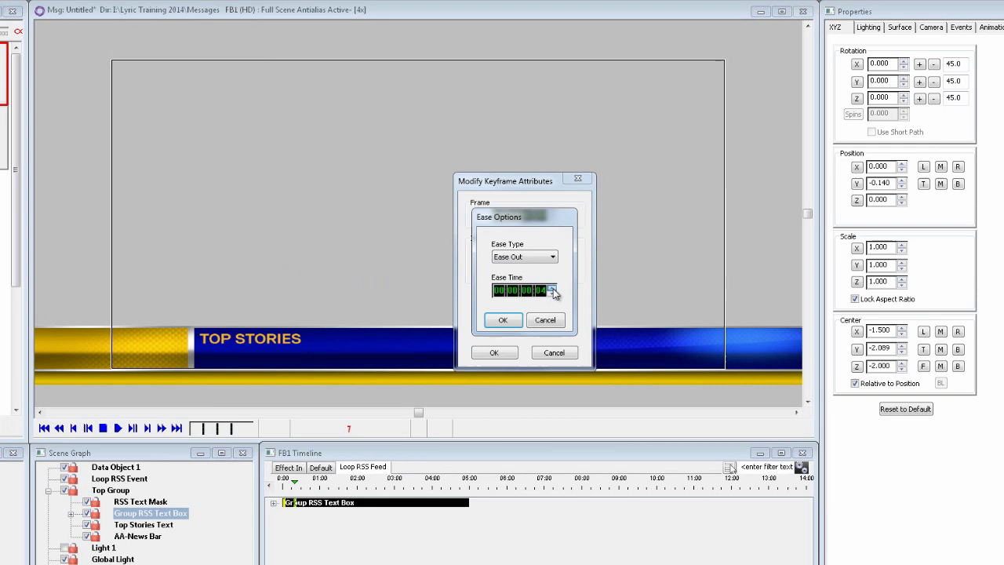
{"action": "left_click", "coordinate": [503, 319]}
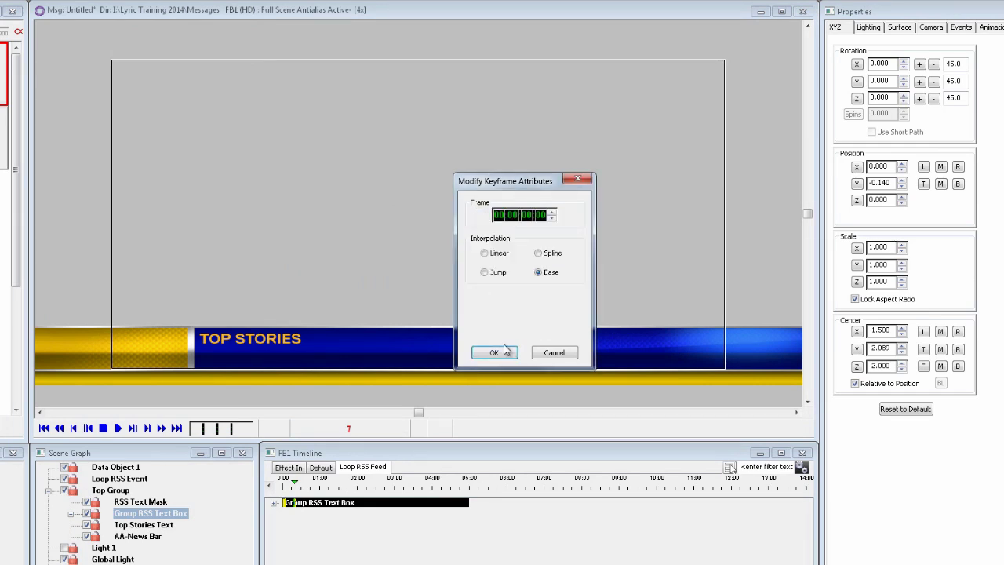
{"action": "left_click", "coordinate": [498, 352]}
{"action": "left_click", "coordinate": [283, 480]}
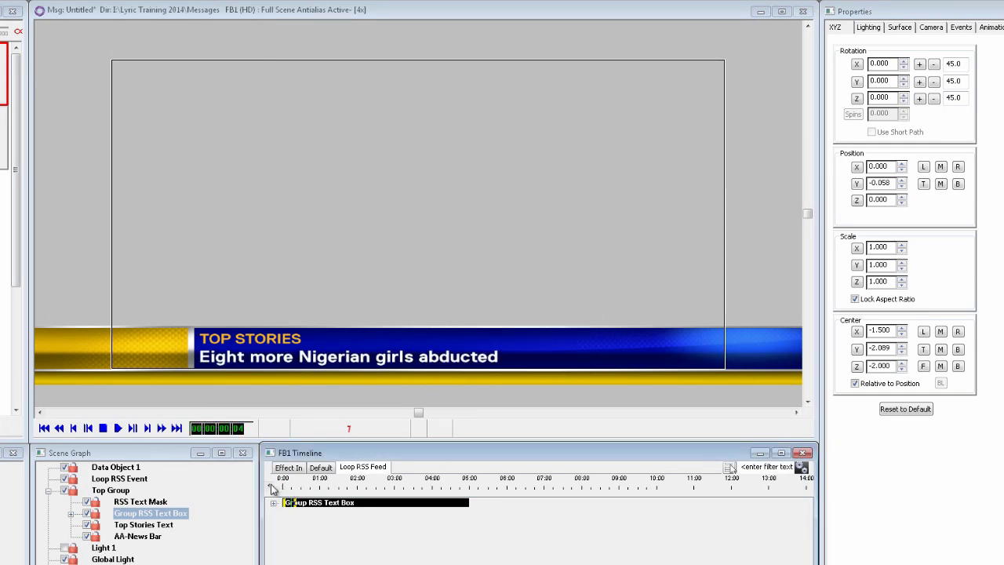
{"action": "left_click", "coordinate": [132, 428]}
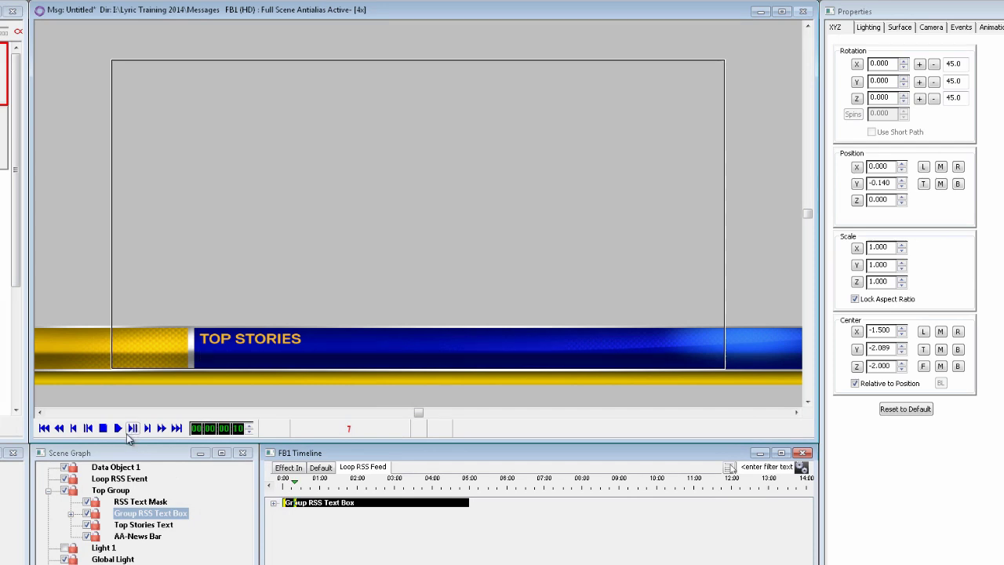
Fade the headline's surface Alpha to 0 and step forward one frame.
{"action": "left_click", "coordinate": [900, 28]}
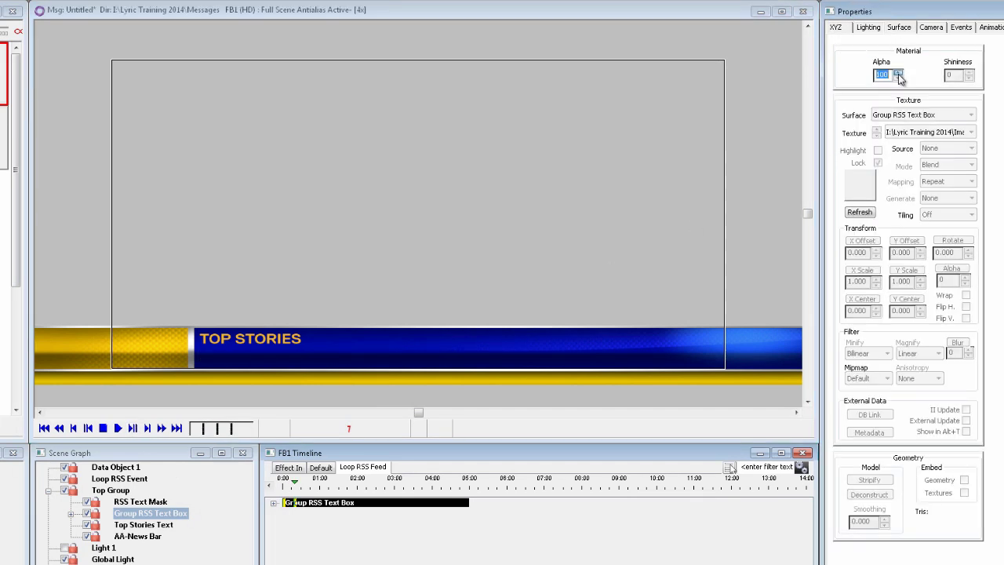
{"action": "type", "text": "1"}
{"action": "type", "text": "0"}
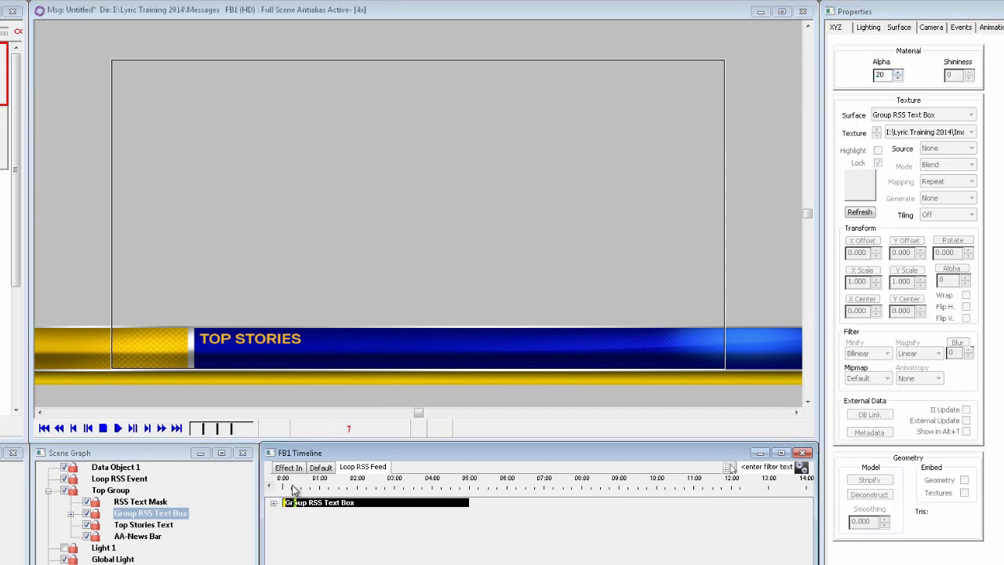
{"action": "left_click", "coordinate": [292, 488]}
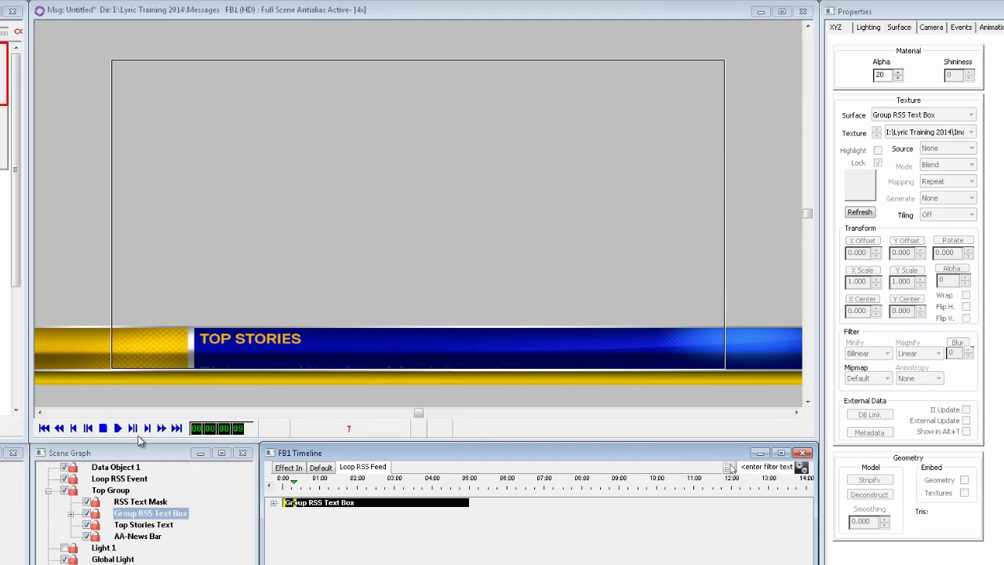
{"action": "left_click", "coordinate": [132, 432]}
{"action": "left_click", "coordinate": [147, 429]}
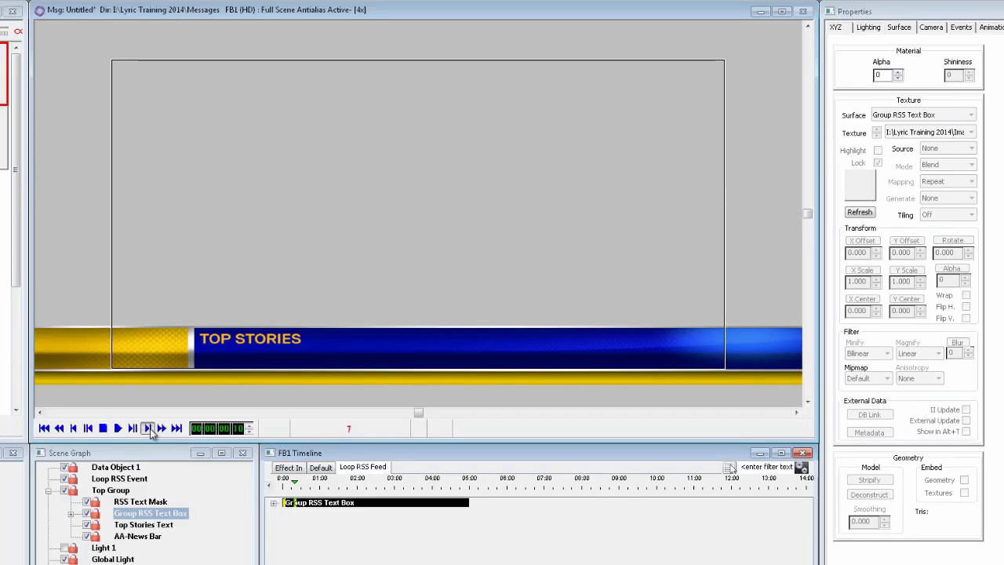
Reset the headline's Y position to 0 and move its X position to 3.000.
{"action": "left_click", "coordinate": [835, 29]}
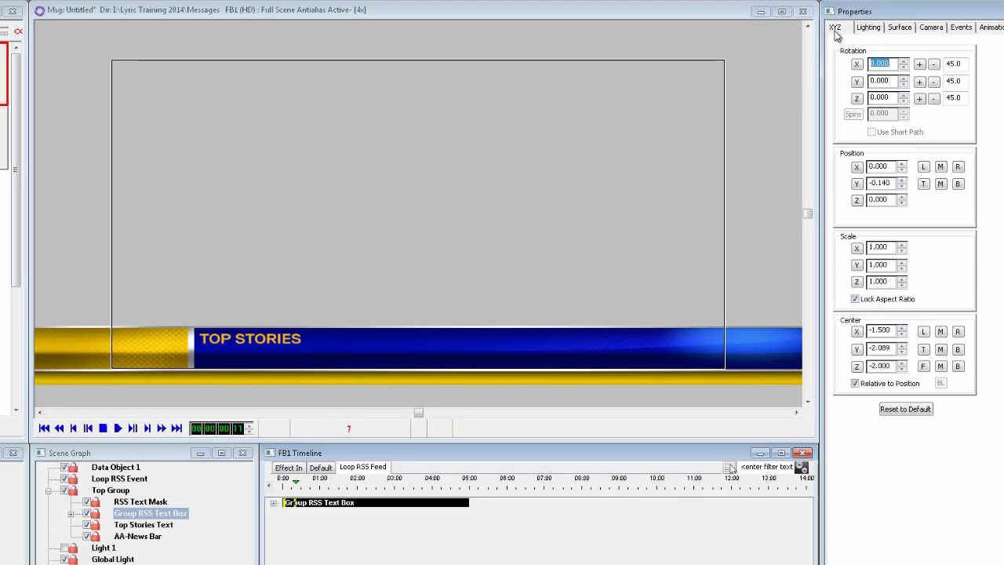
{"action": "left_click", "coordinate": [857, 184]}
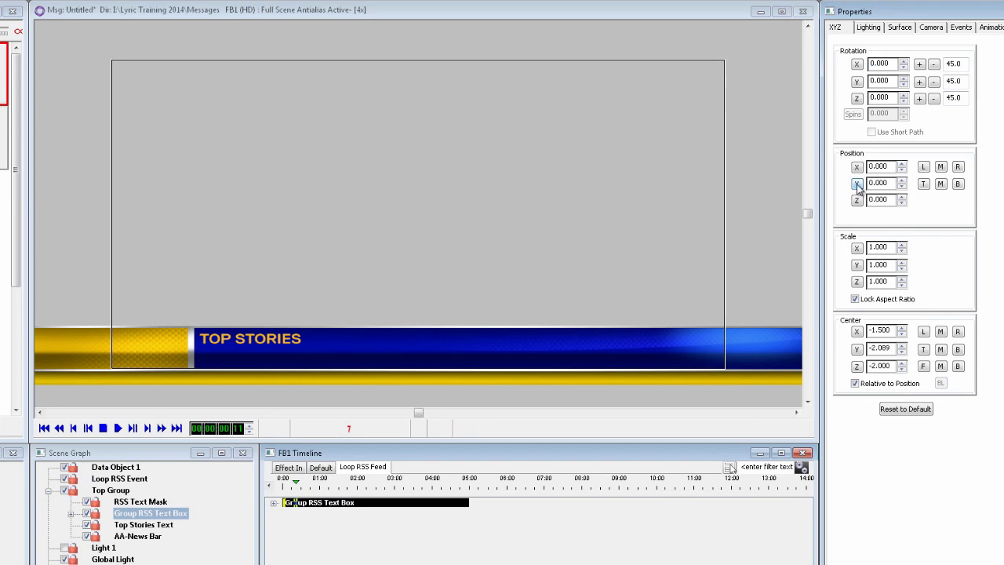
{"action": "left_click", "coordinate": [898, 28]}
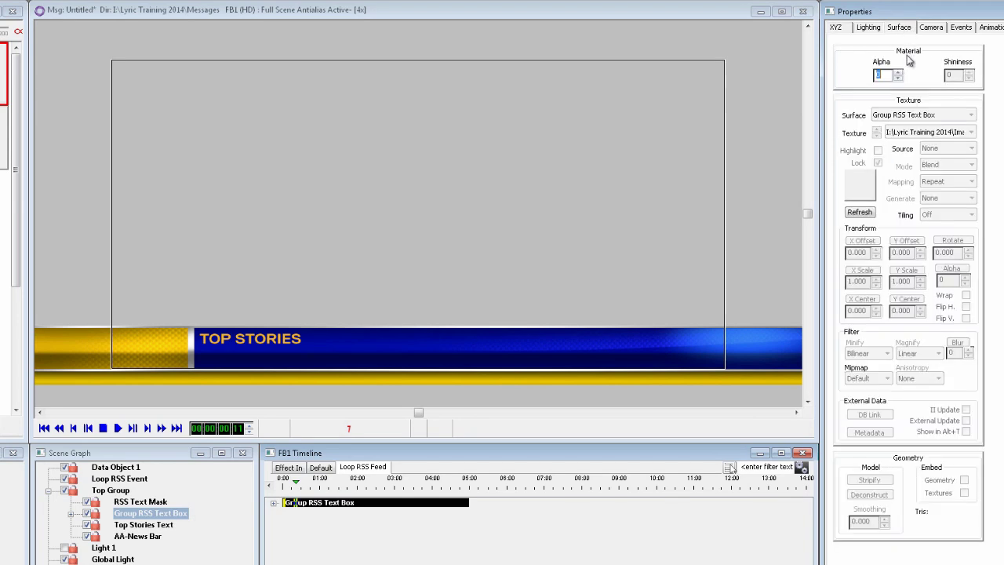
{"action": "left_click", "coordinate": [837, 29]}
{"action": "left_click", "coordinate": [902, 166]}
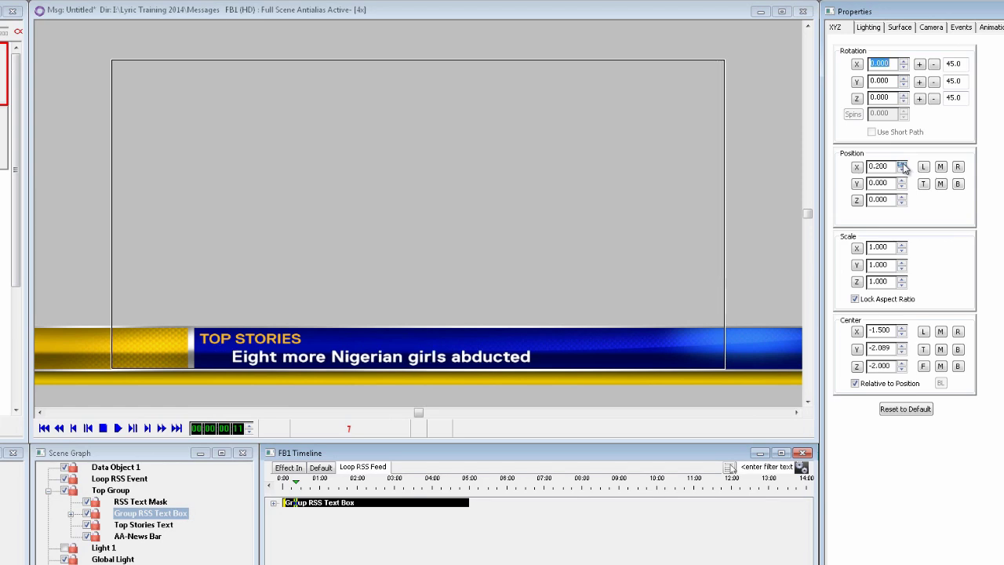
{"action": "left_click", "coordinate": [902, 166]}
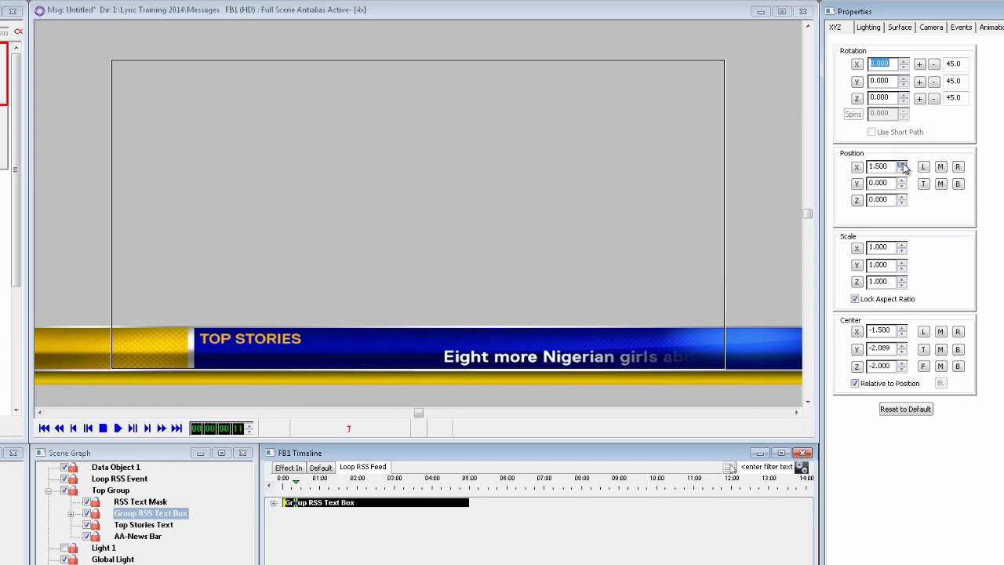
{"action": "left_click", "coordinate": [902, 166]}
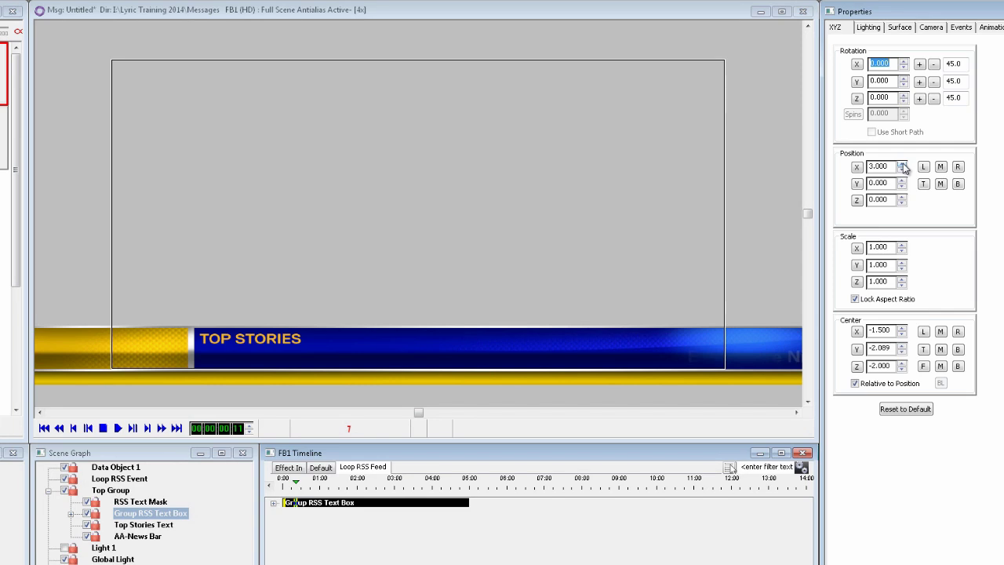
{"action": "left_click", "coordinate": [901, 171]}
{"action": "left_click", "coordinate": [902, 164]}
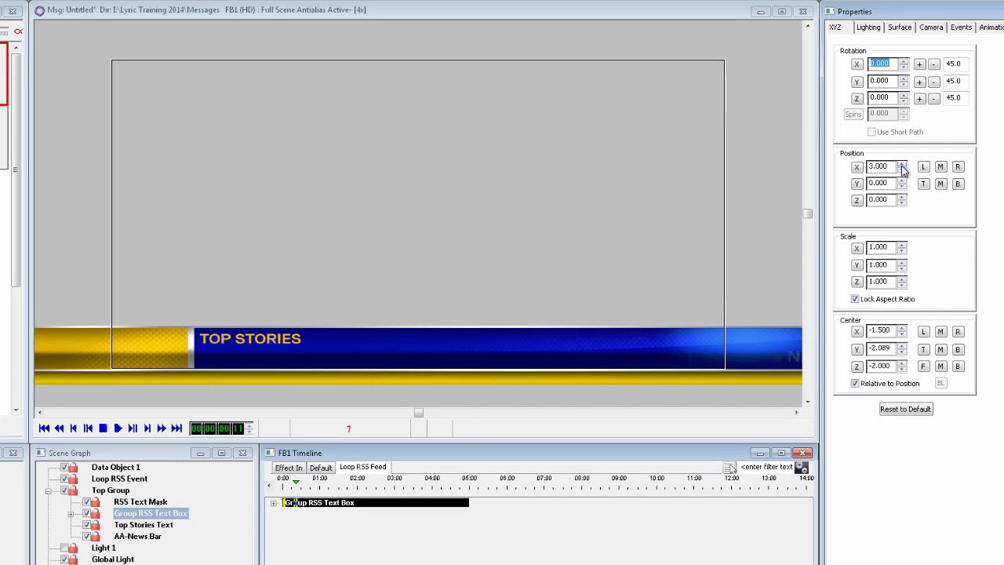
Keep the offscreen headline at Alpha 0 and step forward to frame 21.
{"action": "left_click", "coordinate": [899, 27]}
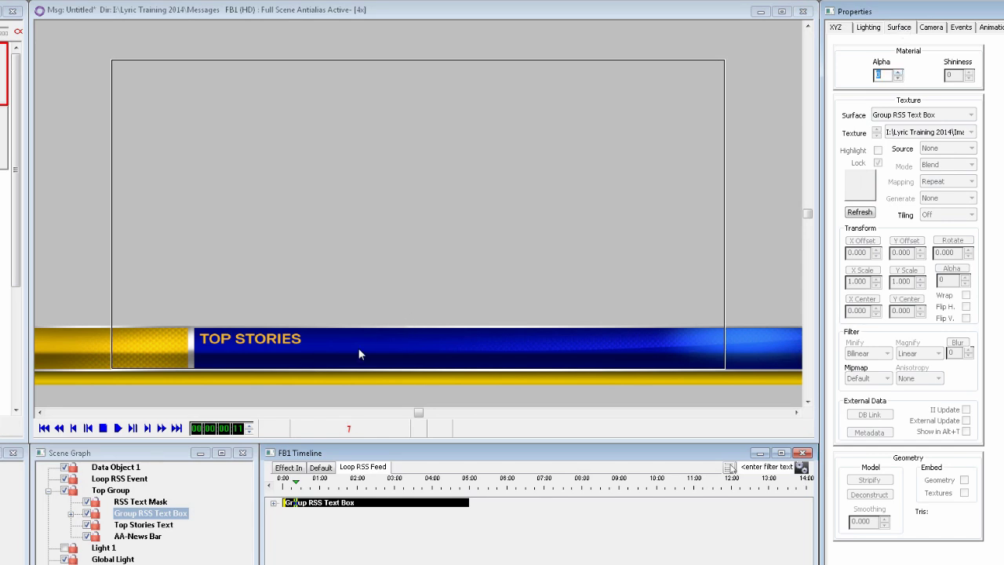
{"action": "left_click", "coordinate": [147, 428]}
{"action": "left_click", "coordinate": [147, 428]}
{"action": "left_click", "coordinate": [147, 428]}
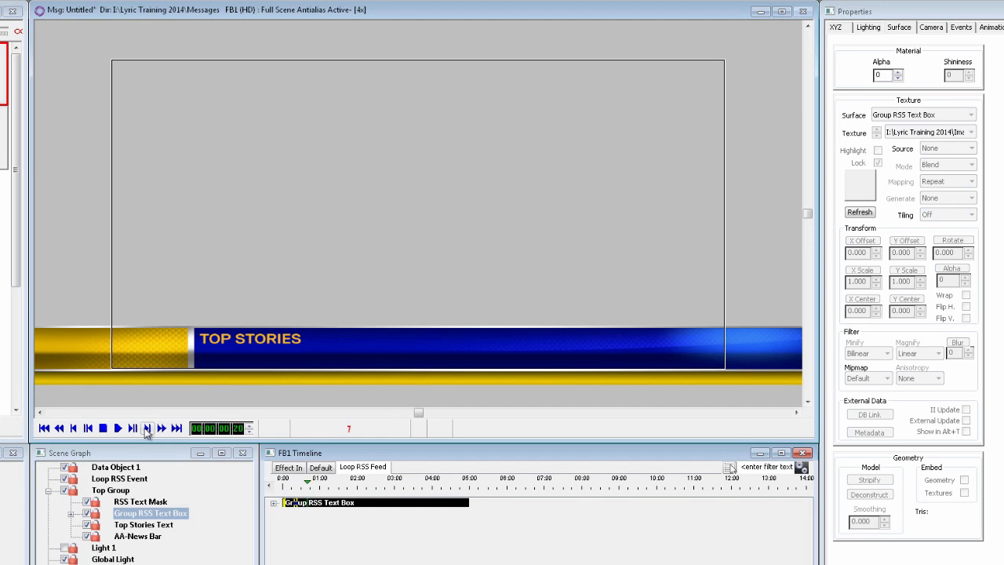
{"action": "left_click", "coordinate": [147, 428]}
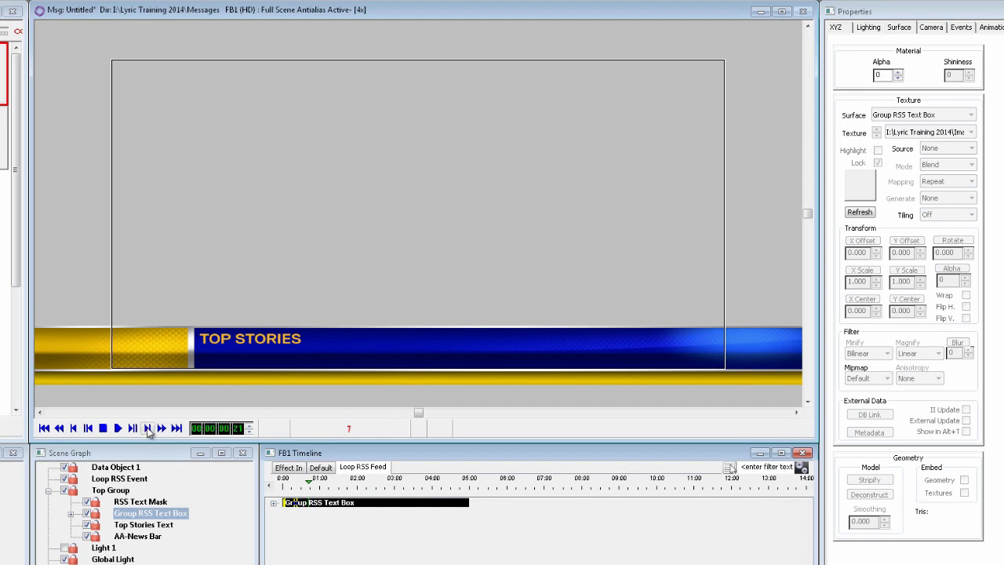
At frame 21, make the headline visible, return X to home, and scrub to preview the slide-in.
{"action": "left_click", "coordinate": [898, 71]}
{"action": "left_click", "coordinate": [835, 28]}
{"action": "left_click", "coordinate": [856, 168]}
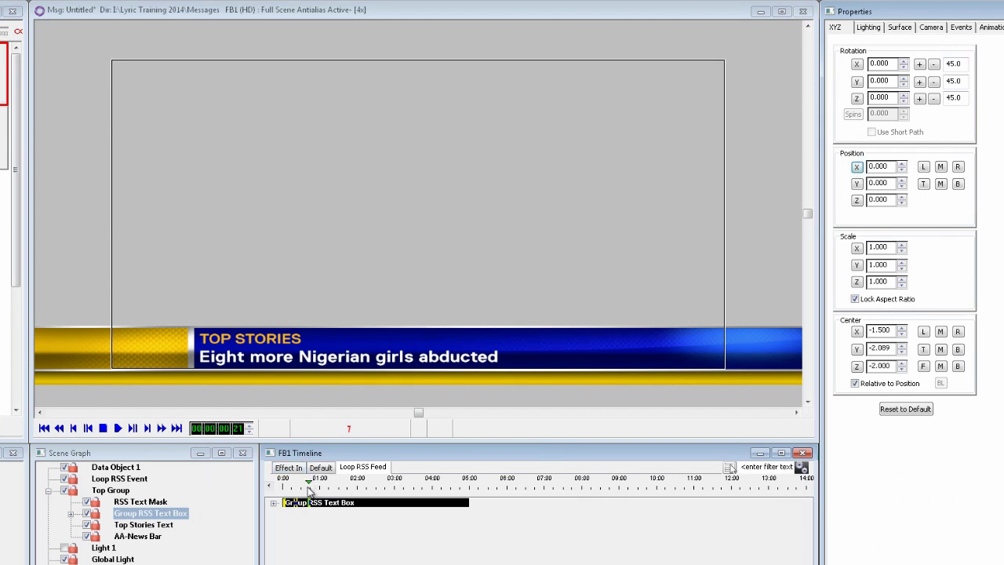
{"action": "left_click_drag", "start_coordinate": [312, 491], "coordinate": [282, 488]}
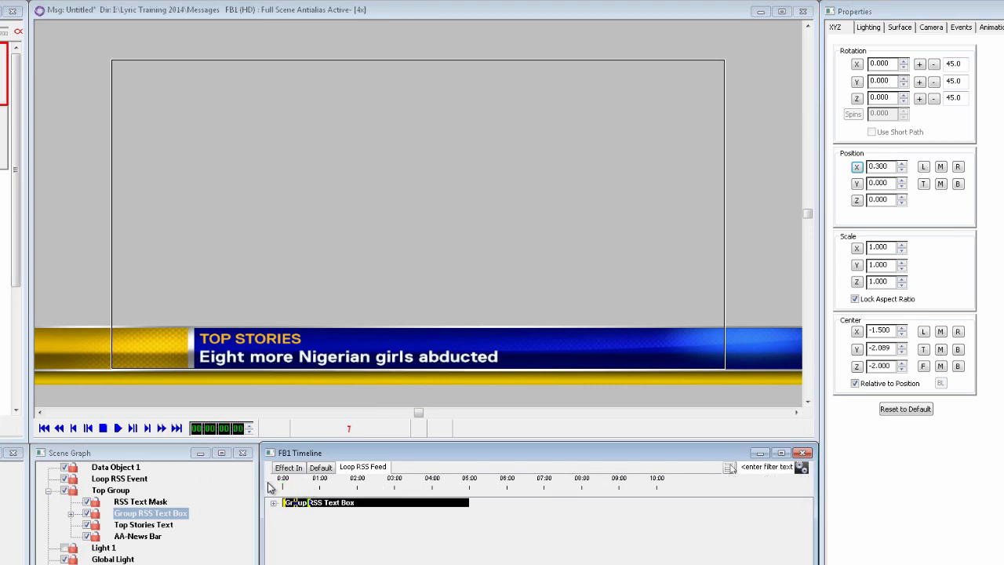
{"action": "left_click_drag", "start_coordinate": [287, 488], "coordinate": [307, 492]}
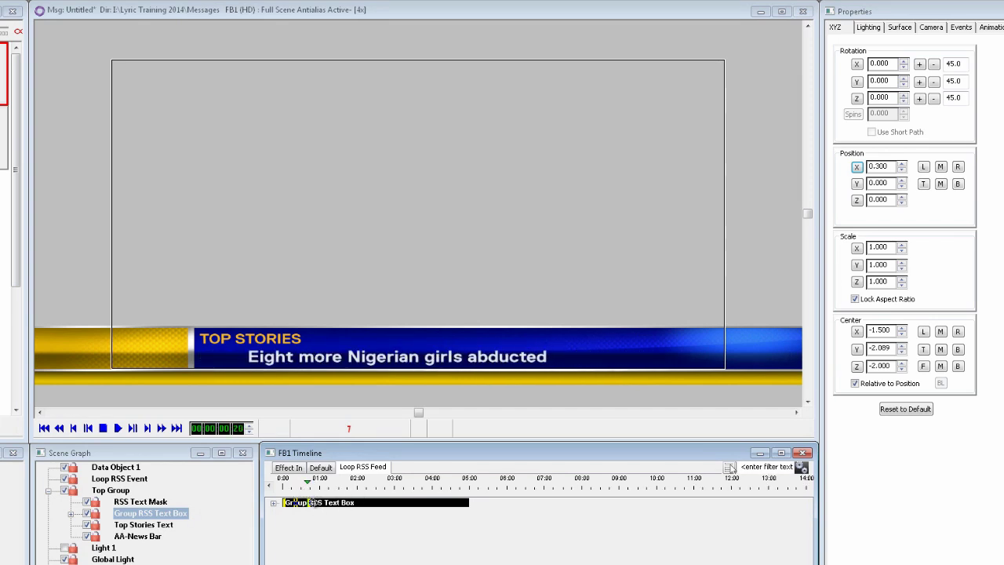
Give the slide-in keyframe an Ease In over 6 frames.
{"action": "right_click", "coordinate": [312, 503]}
{"action": "left_click", "coordinate": [429, 274]}
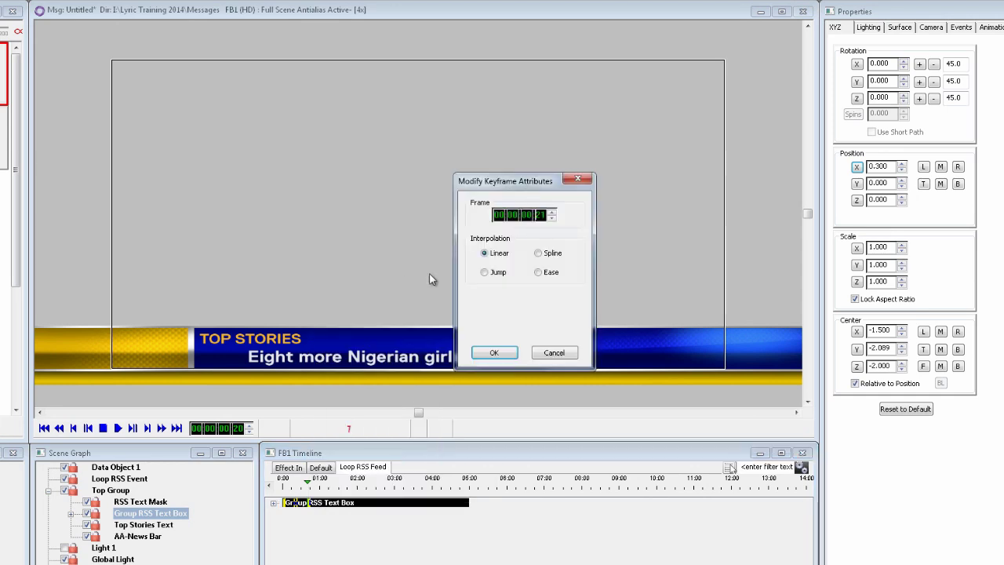
{"action": "left_click", "coordinate": [537, 272]}
{"action": "left_click", "coordinate": [553, 257]}
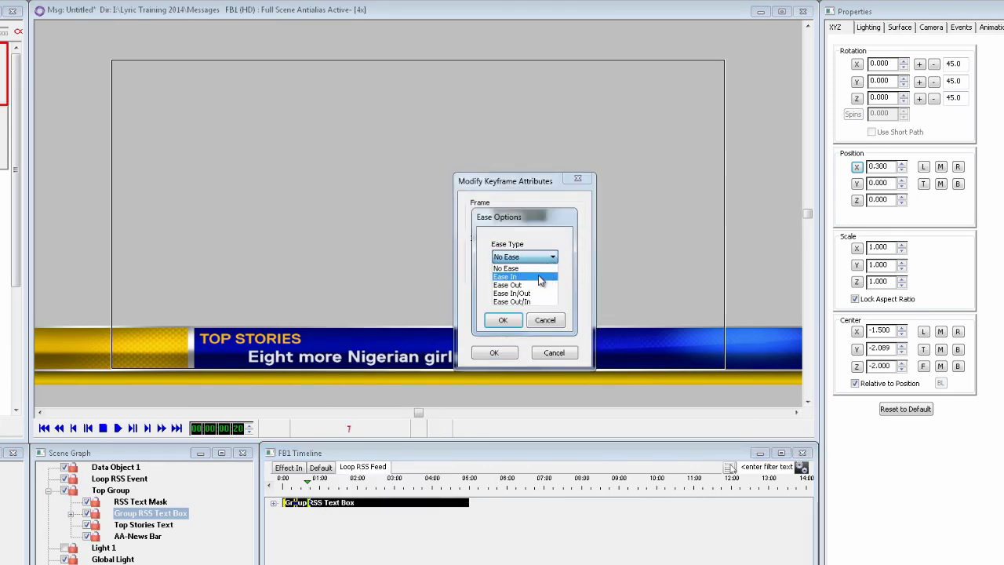
{"action": "left_click", "coordinate": [539, 277]}
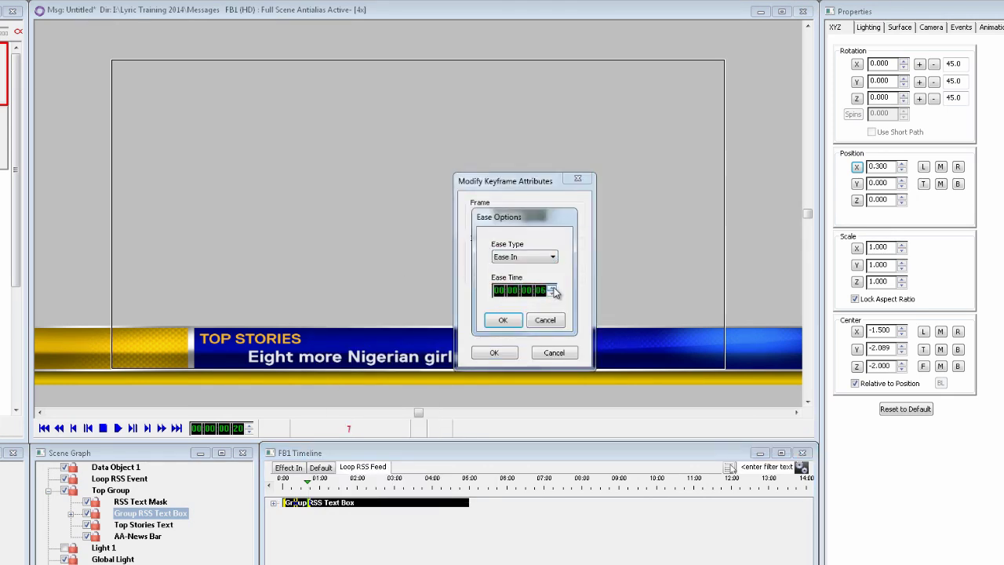
{"action": "left_click", "coordinate": [502, 319]}
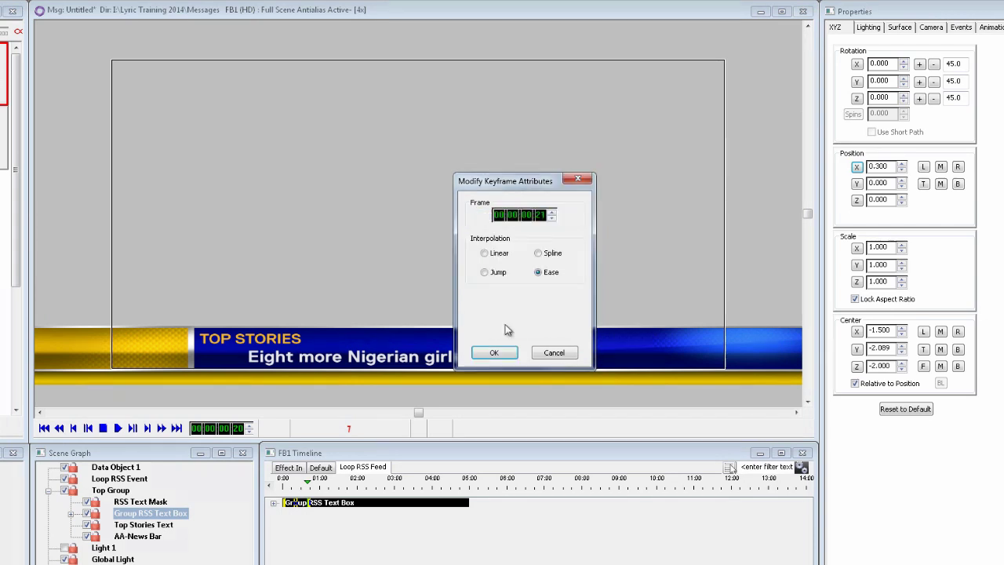
{"action": "left_click", "coordinate": [494, 352]}
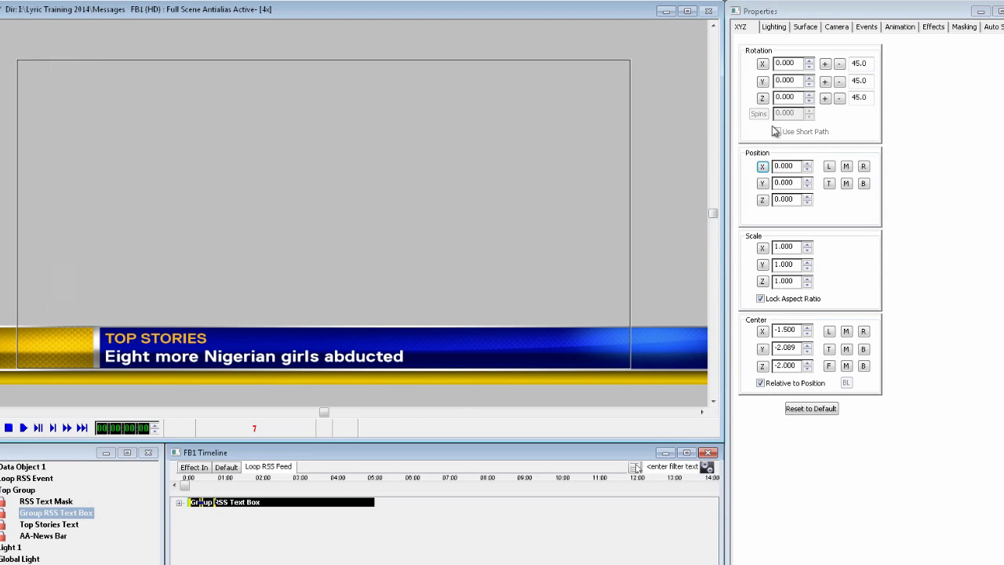
Open the transition settings to confirm looping is enabled.
{"action": "right_click", "coordinate": [876, 108]}
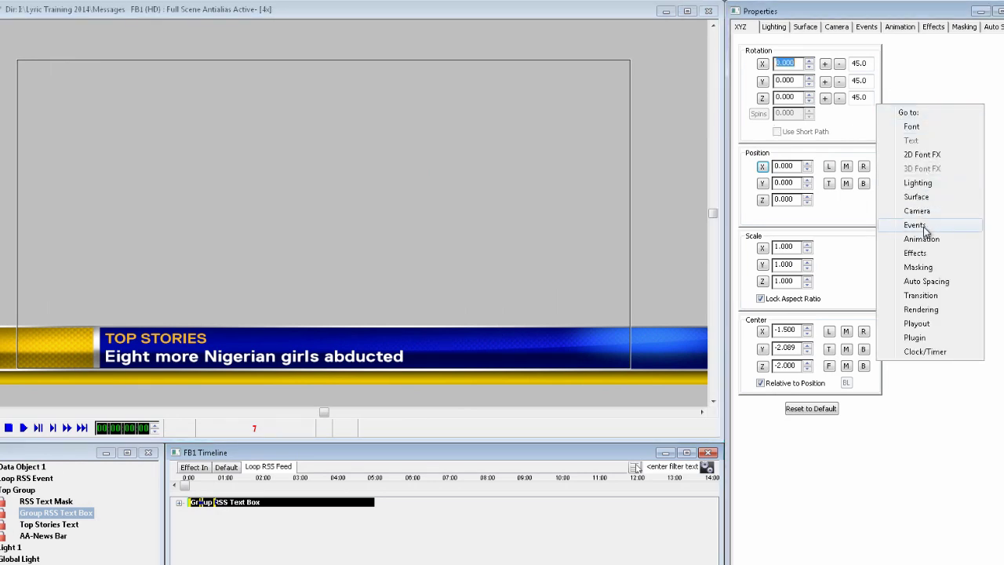
{"action": "left_click", "coordinate": [919, 298]}
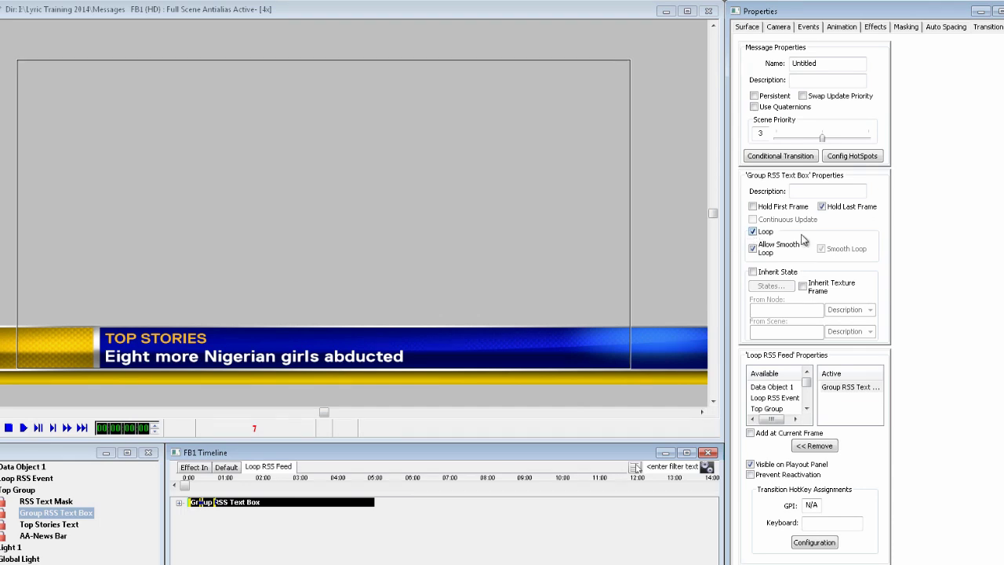
{"action": "right_click", "coordinate": [911, 174]}
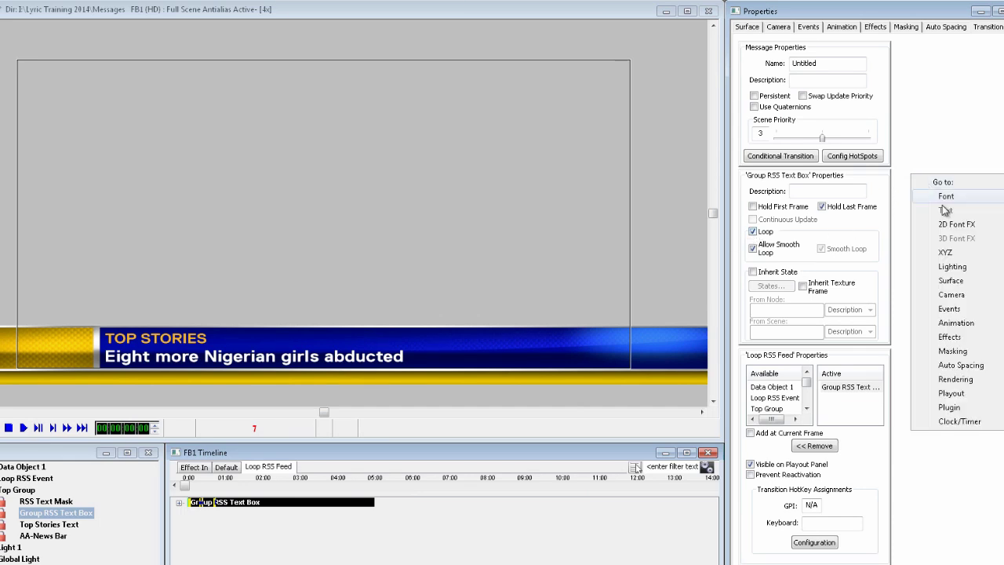
At frame 0, add a Data Command for Data Object 1 running MoveNext with Auto Repeat.
{"action": "left_click", "coordinate": [950, 310]}
{"action": "left_click", "coordinate": [769, 229]}
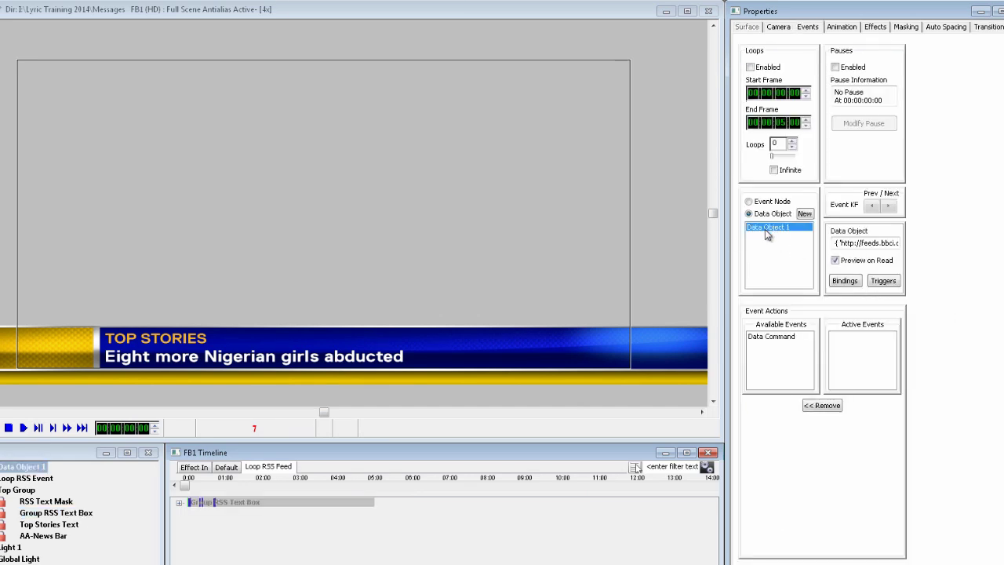
{"action": "left_click", "coordinate": [781, 338]}
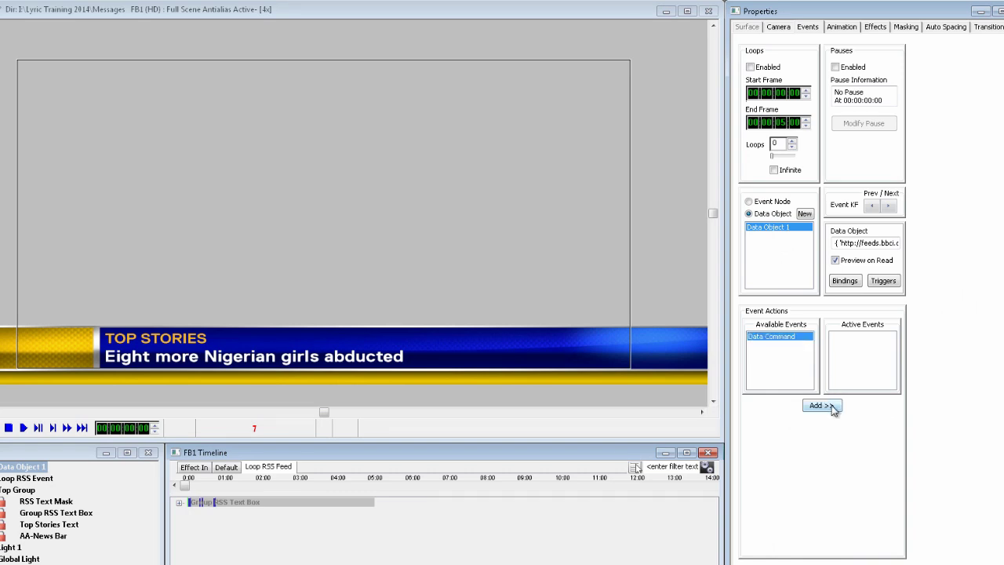
{"action": "left_click", "coordinate": [821, 405]}
{"action": "left_click", "coordinate": [468, 307]}
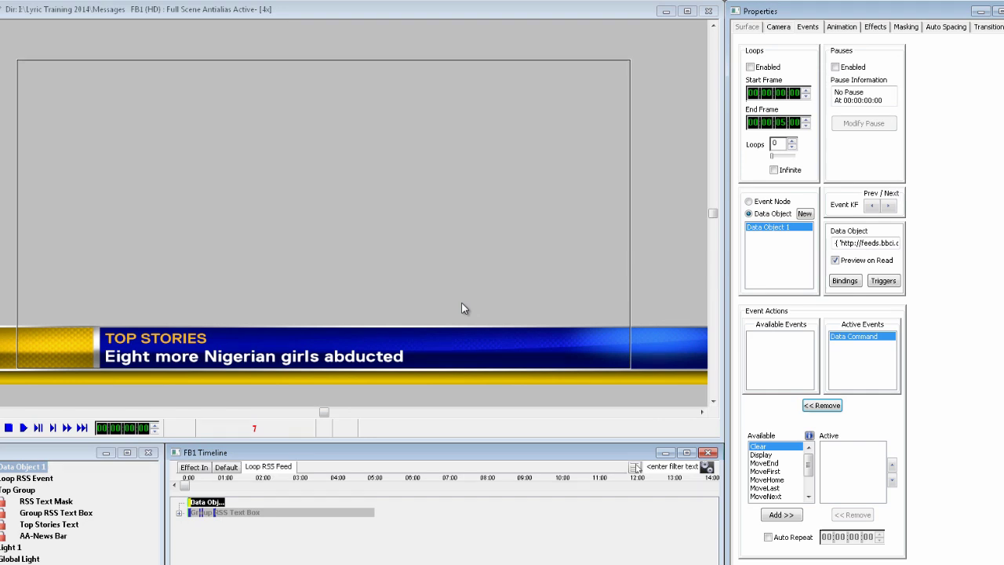
{"action": "left_click", "coordinate": [808, 496]}
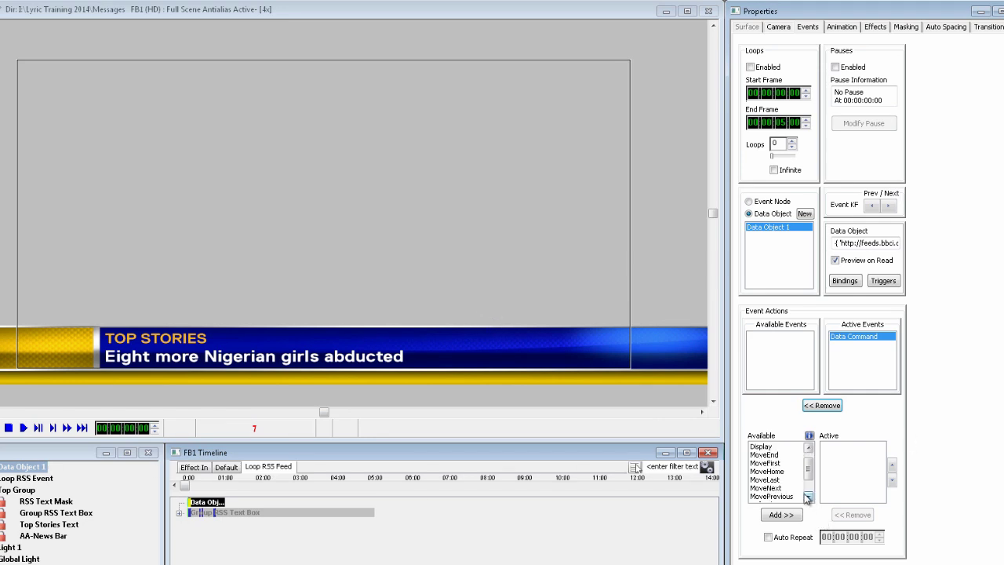
{"action": "left_click", "coordinate": [772, 487]}
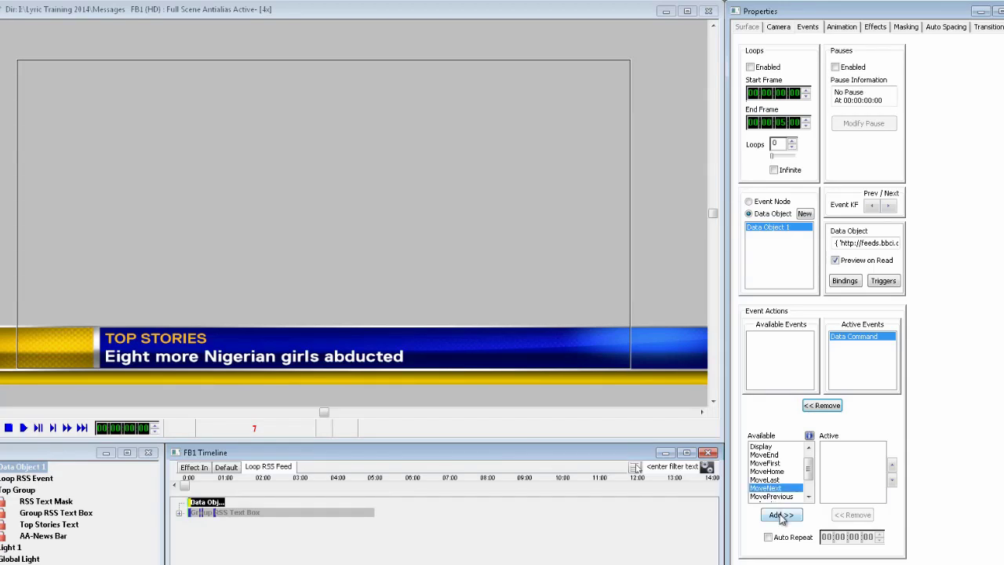
{"action": "left_click", "coordinate": [780, 515]}
{"action": "left_click", "coordinate": [768, 537]}
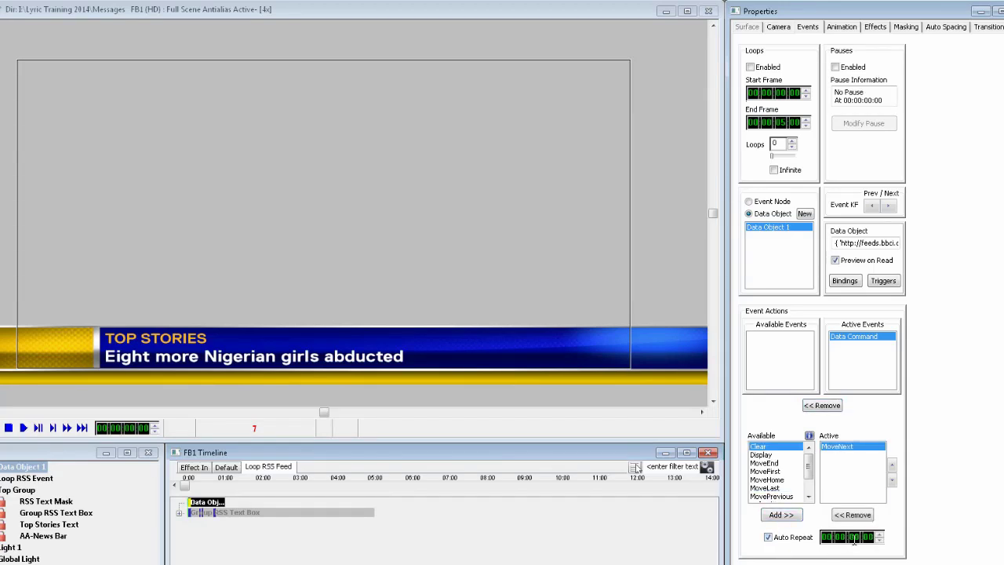
{"action": "left_click", "coordinate": [853, 540]}
{"action": "left_click", "coordinate": [879, 534]}
{"action": "left_click", "coordinate": [879, 534]}
{"action": "left_click", "coordinate": [879, 534]}
One frame later, add an Update data command auto-repeating every 5 seconds.
{"action": "left_click", "coordinate": [53, 428]}
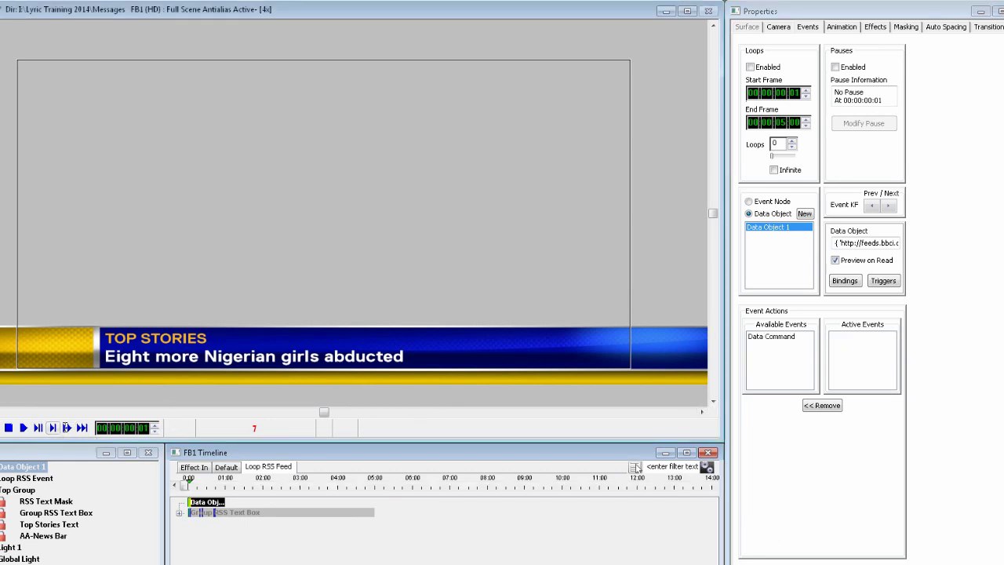
{"action": "left_click", "coordinate": [771, 337]}
{"action": "left_click", "coordinate": [819, 405]}
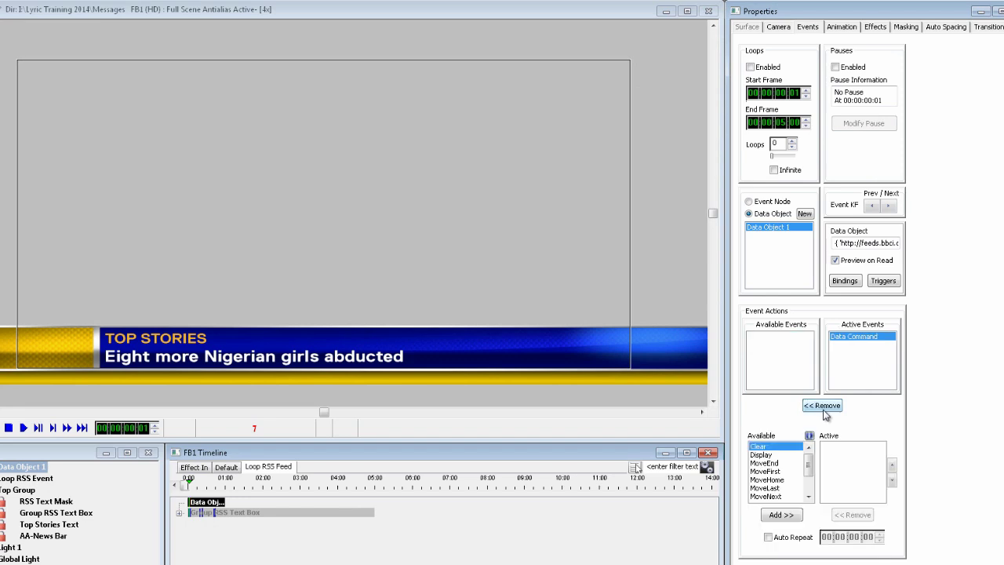
{"action": "left_click_drag", "start_coordinate": [808, 469], "coordinate": [810, 492]}
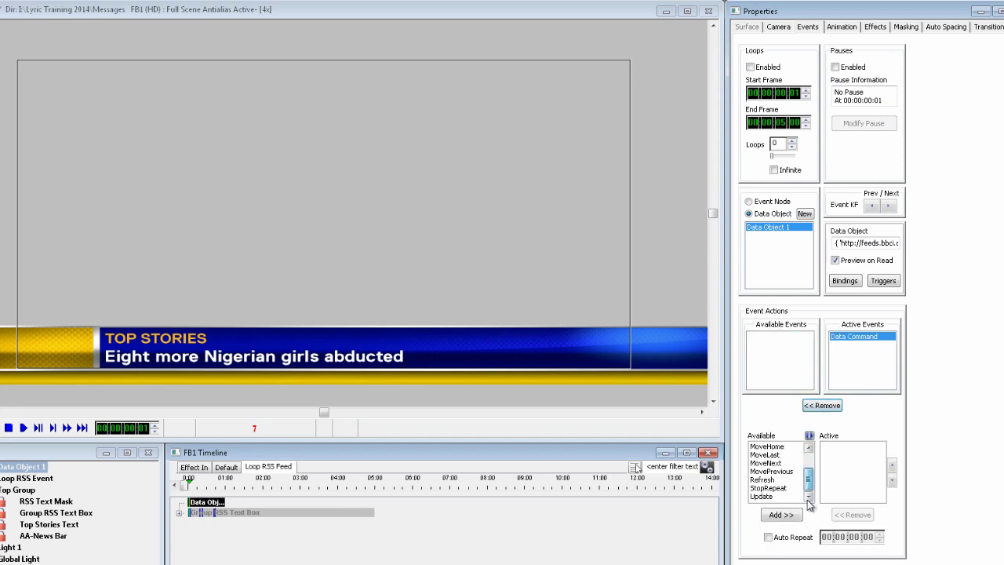
{"action": "left_click", "coordinate": [766, 496]}
{"action": "left_click", "coordinate": [779, 514]}
{"action": "left_click", "coordinate": [768, 537]}
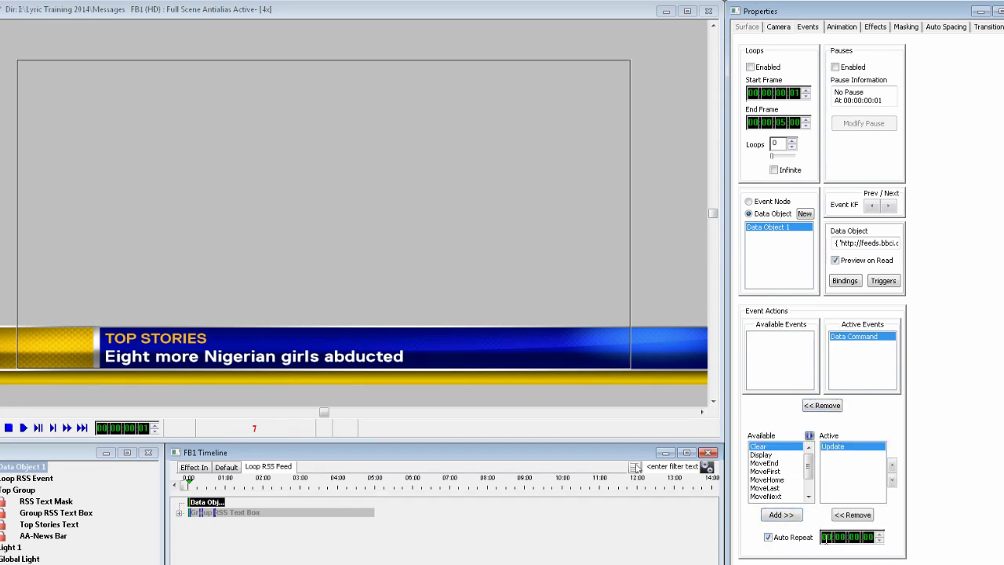
{"action": "type", "text": "5"}
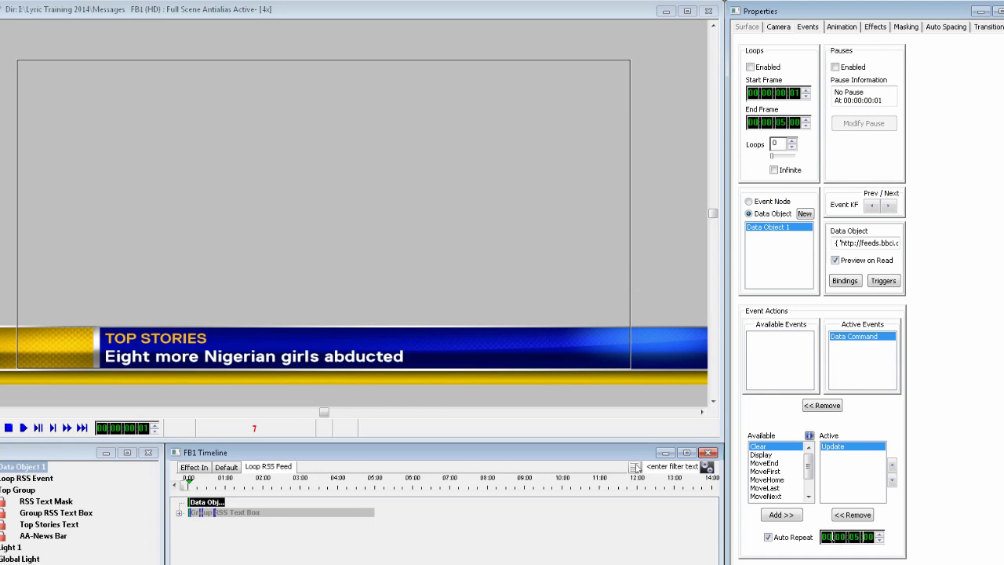
Step forward to frame 10, where the headline has faded out.
{"action": "left_click", "coordinate": [53, 428]}
{"action": "left_click", "coordinate": [53, 428]}
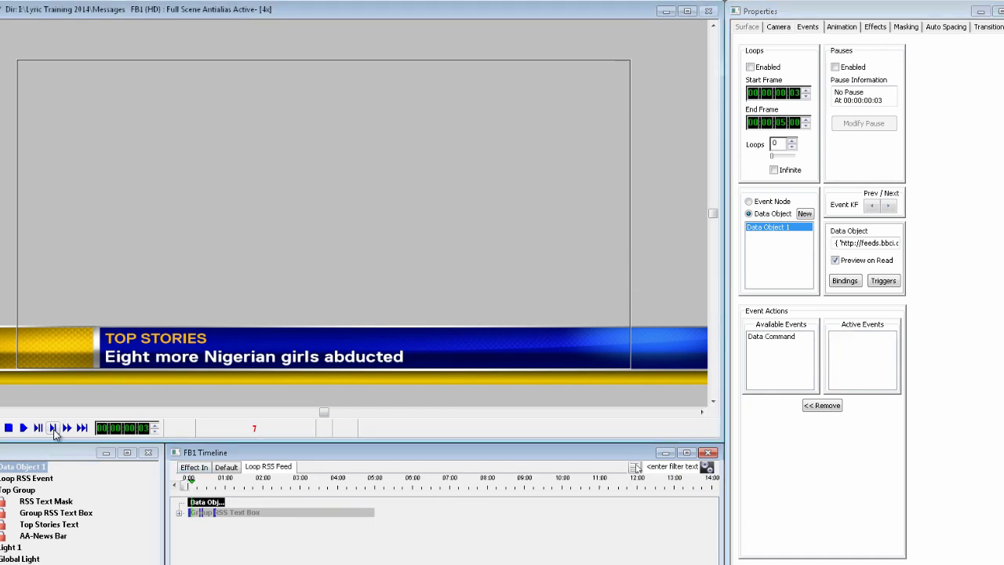
{"action": "left_click", "coordinate": [53, 428]}
{"action": "left_click", "coordinate": [53, 429]}
{"action": "left_click", "coordinate": [53, 429]}
{"action": "left_click", "coordinate": [54, 429]}
{"action": "left_click", "coordinate": [53, 429]}
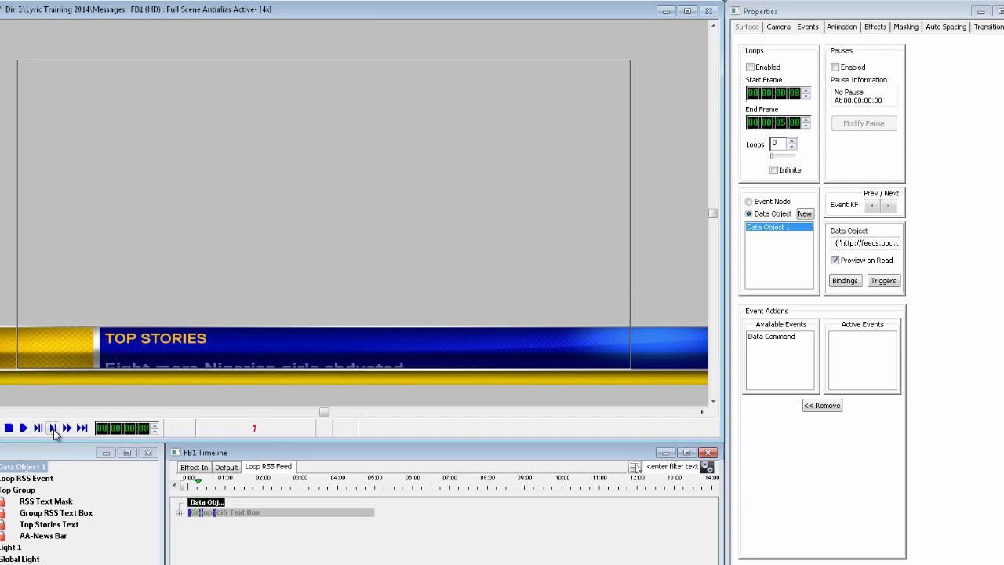
{"action": "left_click", "coordinate": [54, 429]}
{"action": "left_click", "coordinate": [53, 429]}
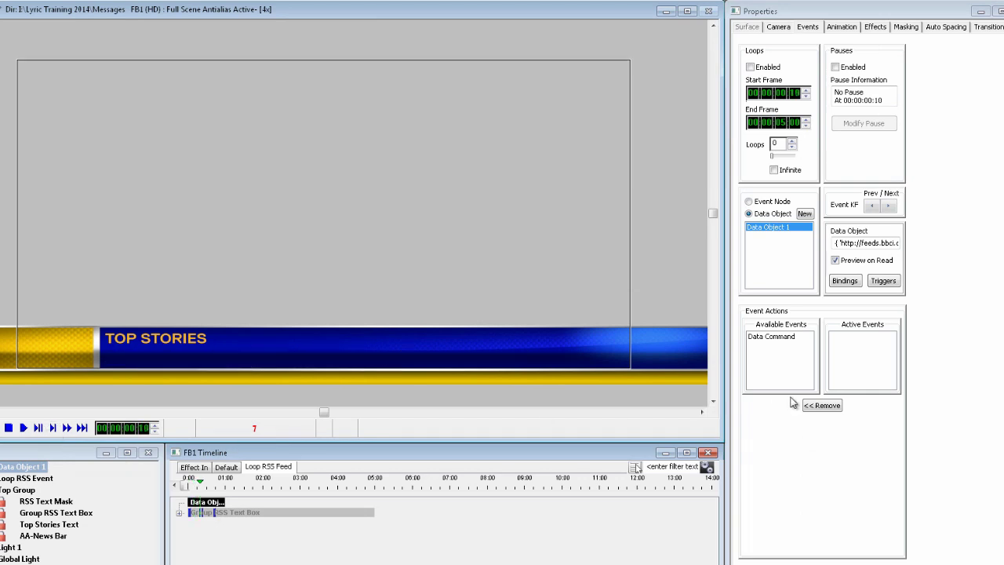
Add a Display data command that auto-repeats every 5 seconds.
{"action": "left_click", "coordinate": [776, 337]}
{"action": "left_click", "coordinate": [821, 405]}
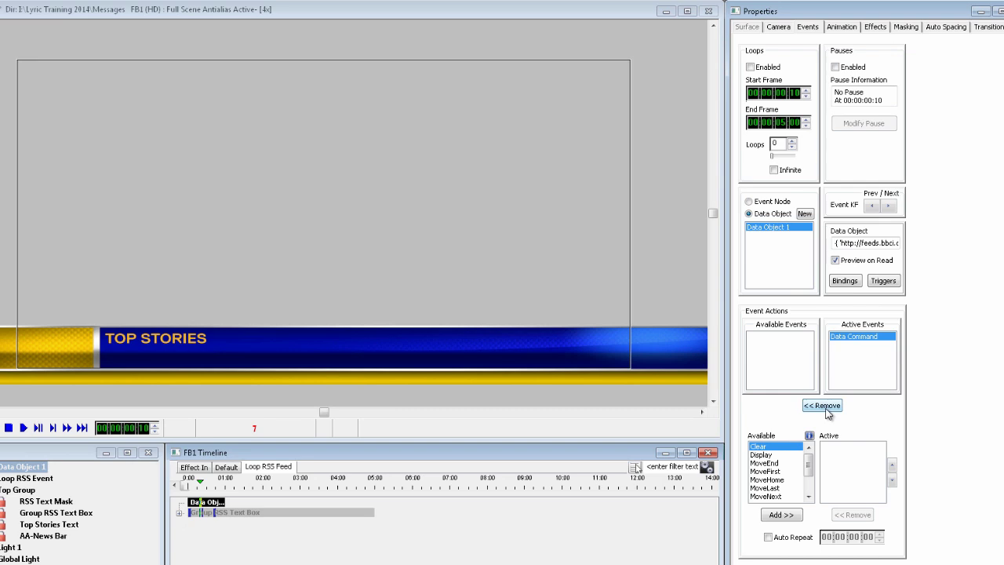
{"action": "left_click", "coordinate": [760, 455]}
{"action": "left_click", "coordinate": [780, 514]}
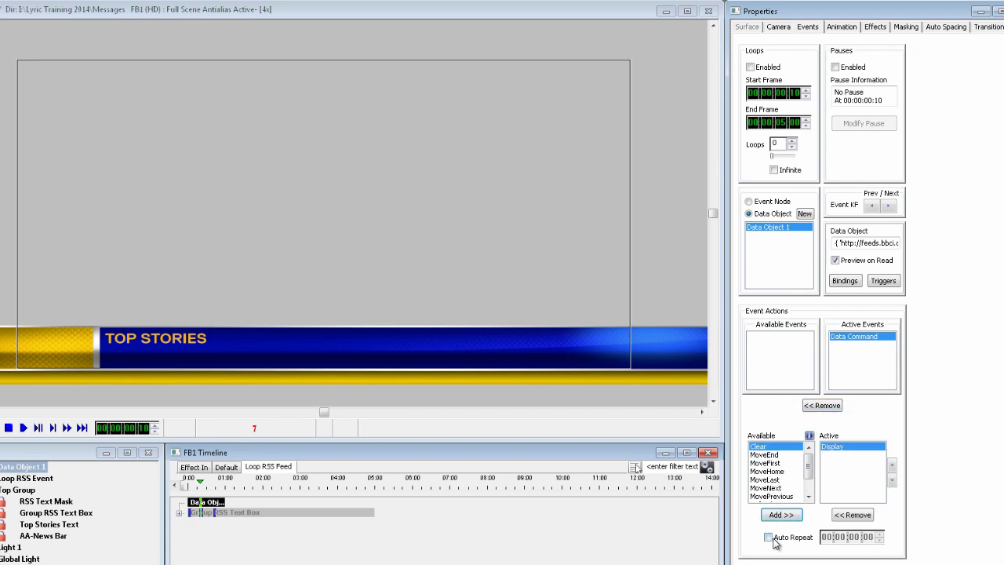
{"action": "left_click", "coordinate": [768, 537]}
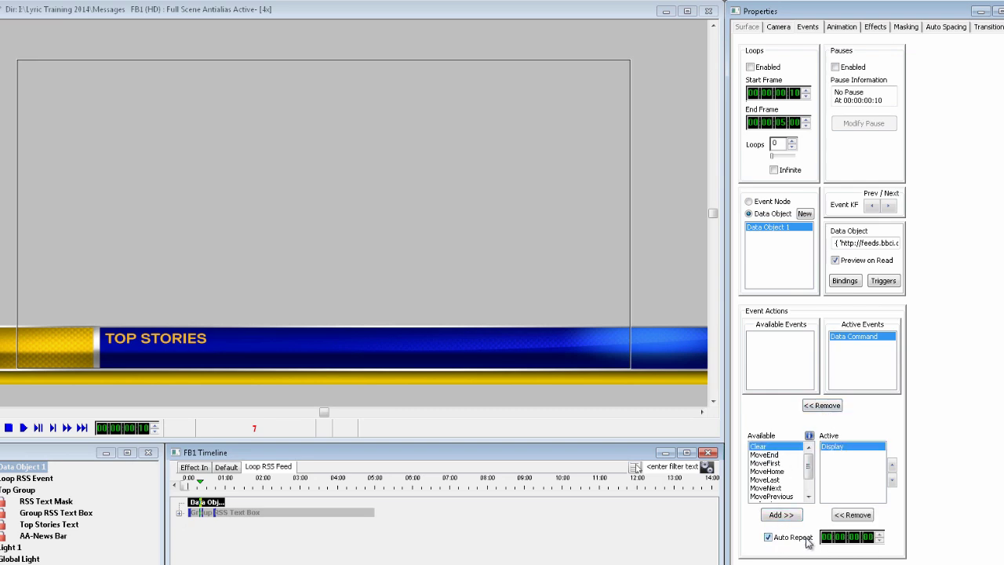
{"action": "left_click", "coordinate": [857, 540]}
{"action": "type", "text": "5"}
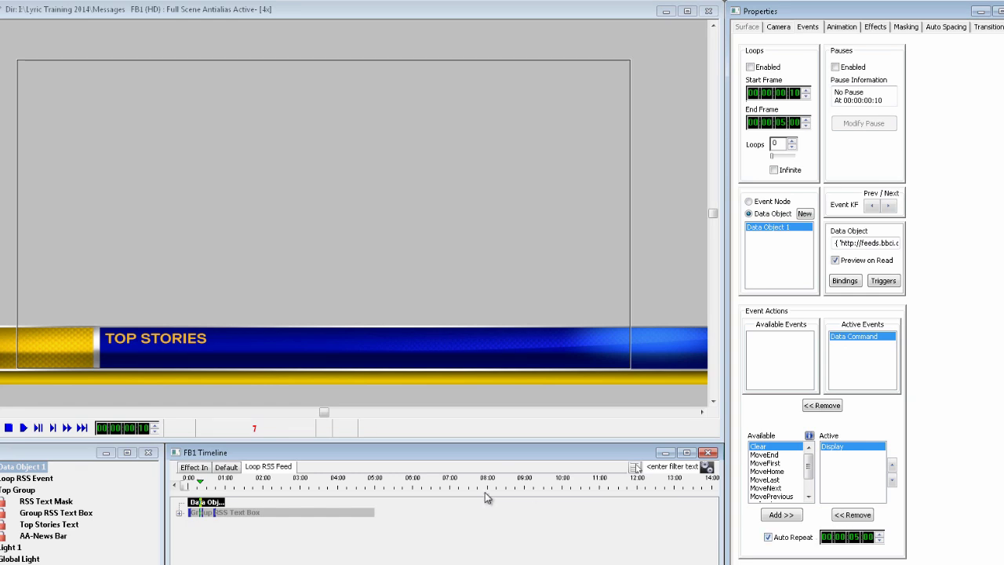
Remove the data command from the On Update trigger.
{"action": "left_click", "coordinate": [893, 283]}
{"action": "left_click", "coordinate": [837, 171]}
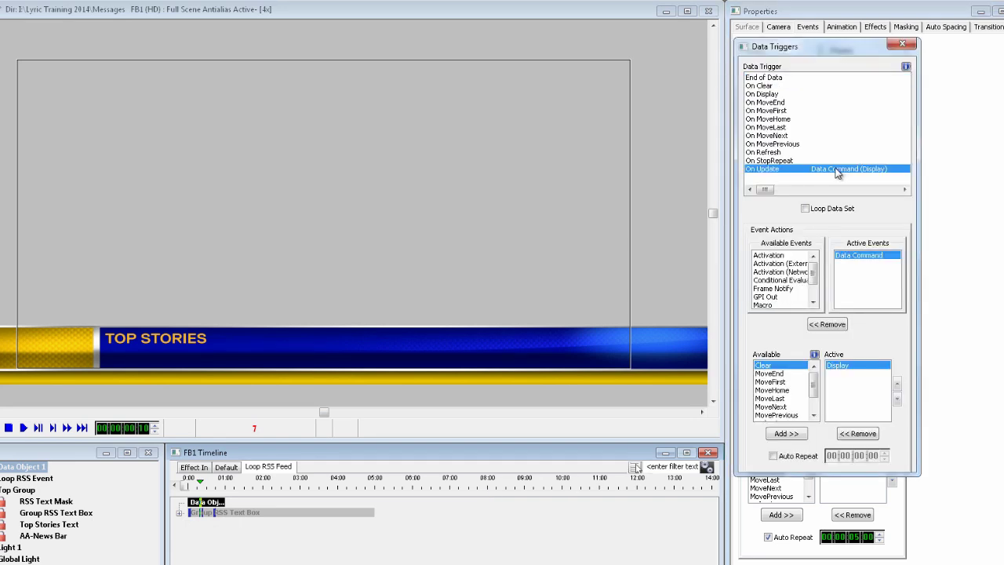
{"action": "left_click", "coordinate": [829, 324]}
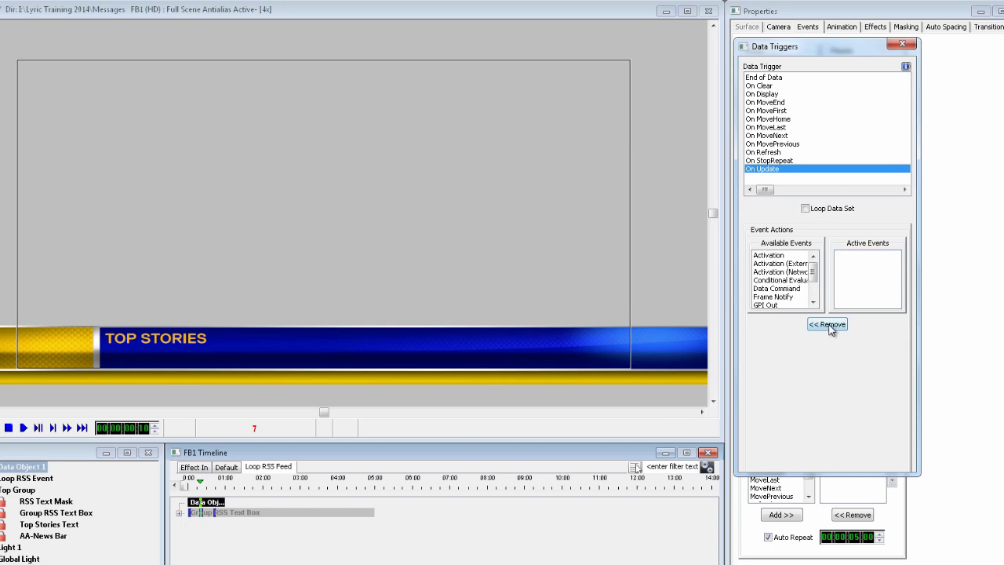
Give the End of Data trigger a MoveFirst data command so headlines loop back to the first.
{"action": "left_click", "coordinate": [770, 79]}
{"action": "left_click", "coordinate": [788, 290]}
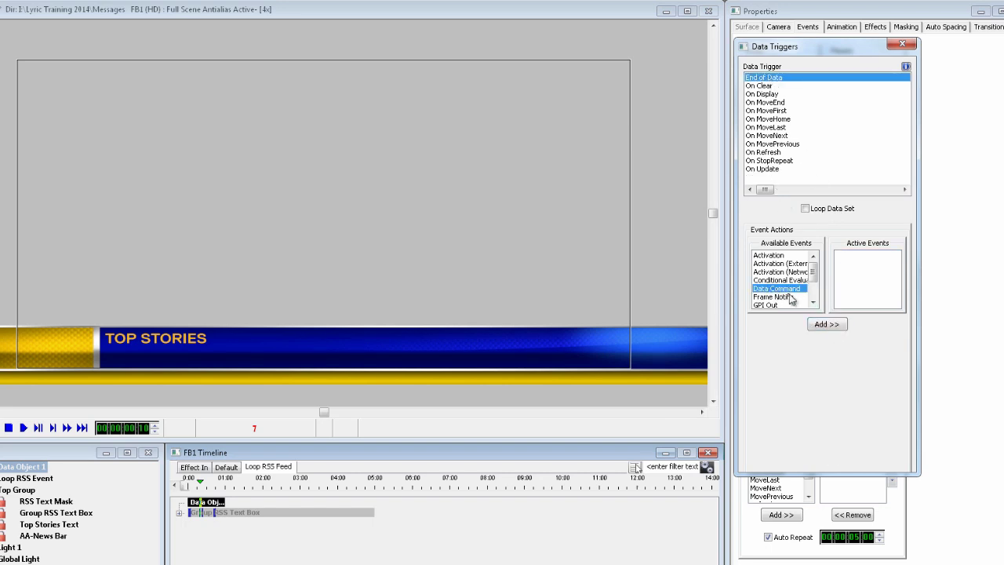
{"action": "left_click", "coordinate": [832, 327]}
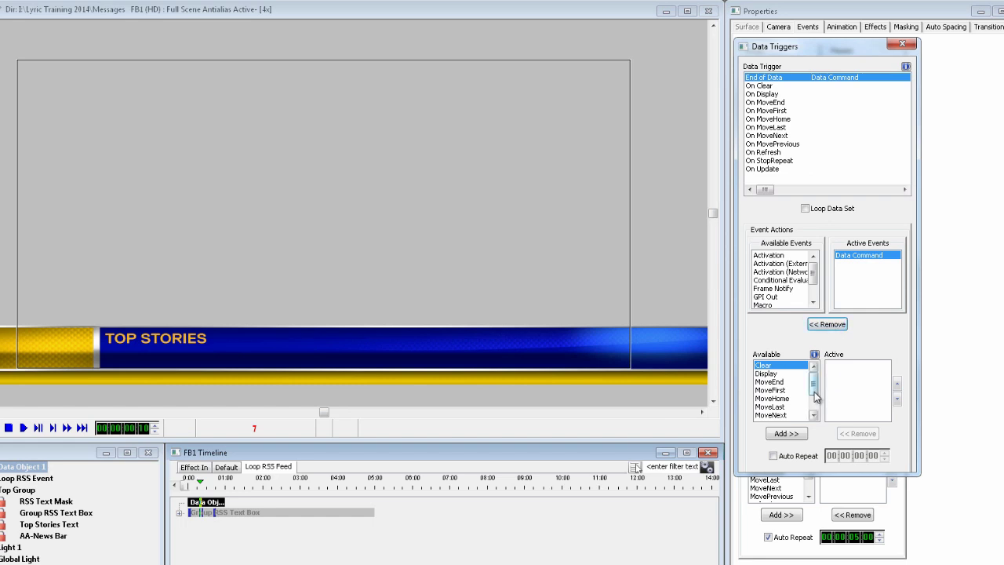
{"action": "left_click", "coordinate": [772, 390]}
{"action": "left_click", "coordinate": [788, 434]}
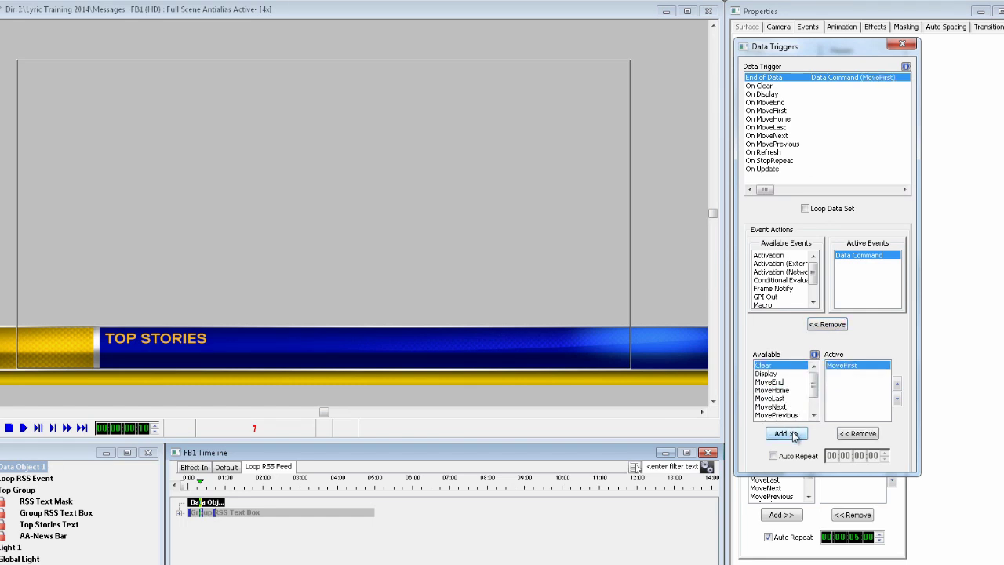
{"action": "left_click", "coordinate": [901, 44]}
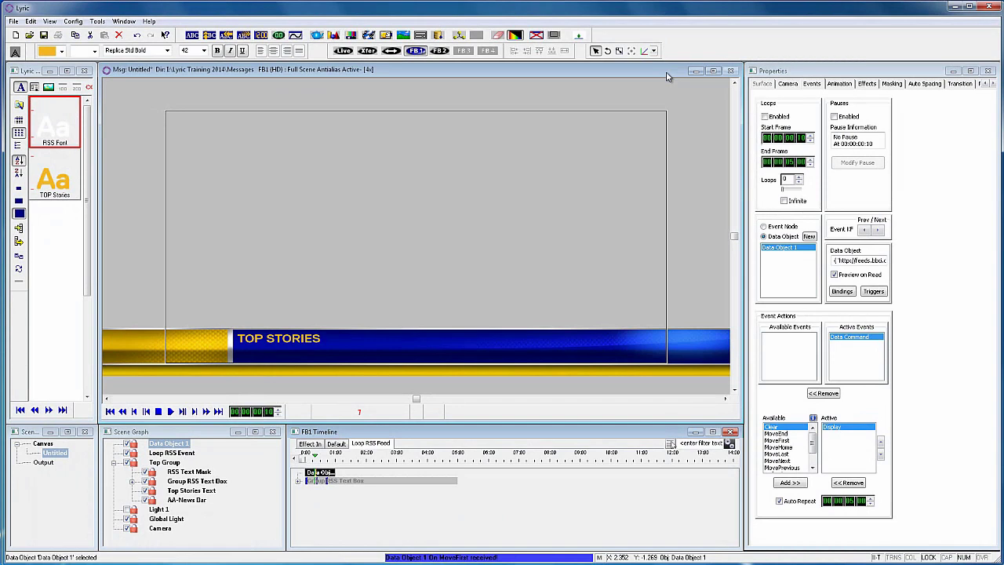
Save the TOP STORIES news bar as message 7 and play it to check the slide-in.
{"action": "key", "text": "ctrl+r"}
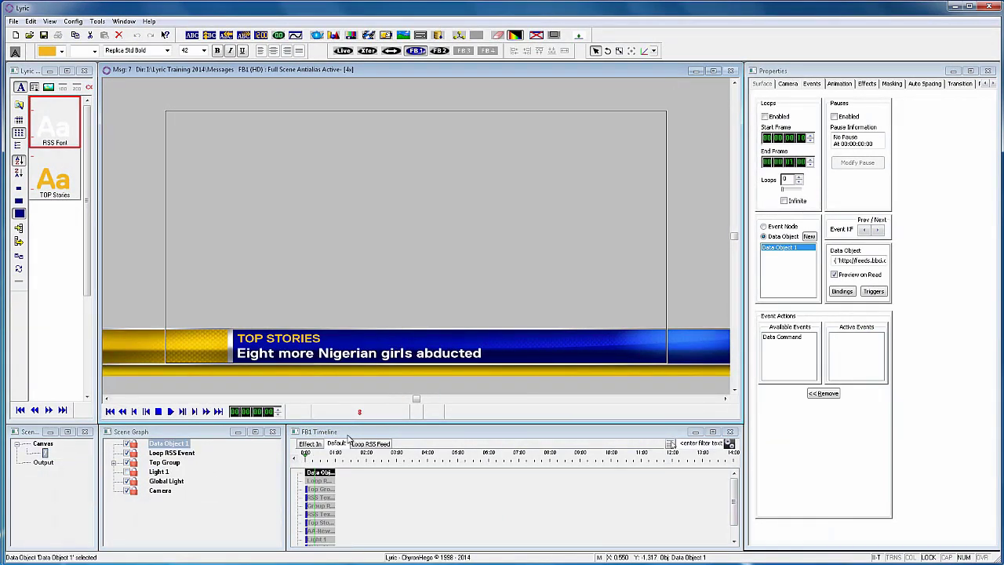
{"action": "left_click", "coordinate": [170, 411]}
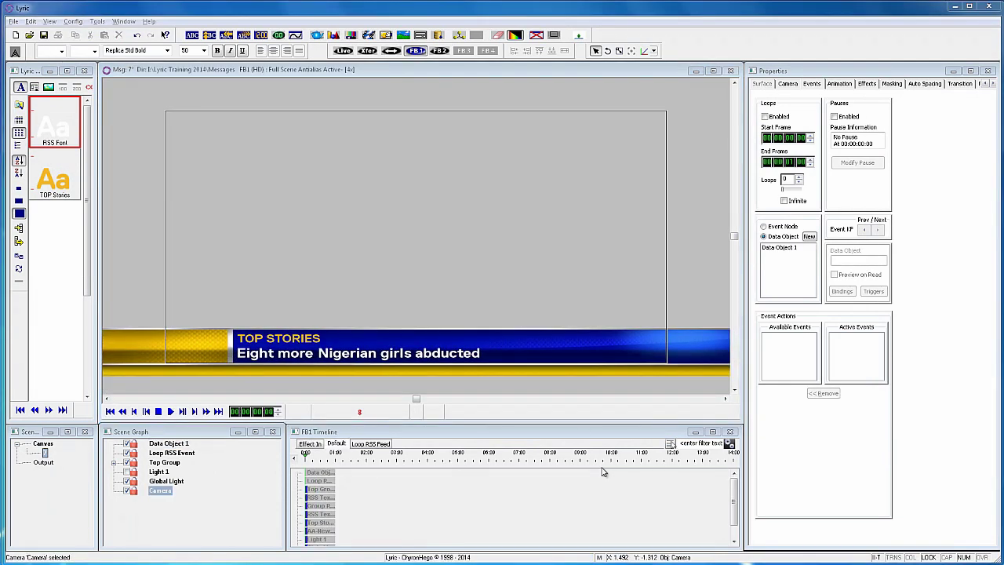
Set the hardware output's Proxy Window Source to Mix and apply it to open the preview.
{"action": "left_click", "coordinate": [72, 22]}
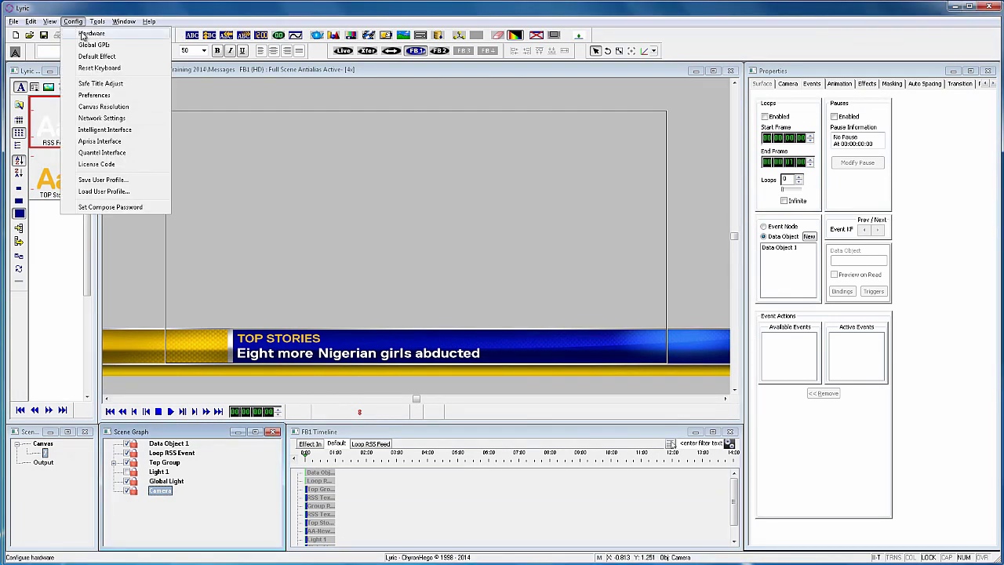
{"action": "left_click", "coordinate": [88, 33]}
{"action": "left_click", "coordinate": [453, 177]}
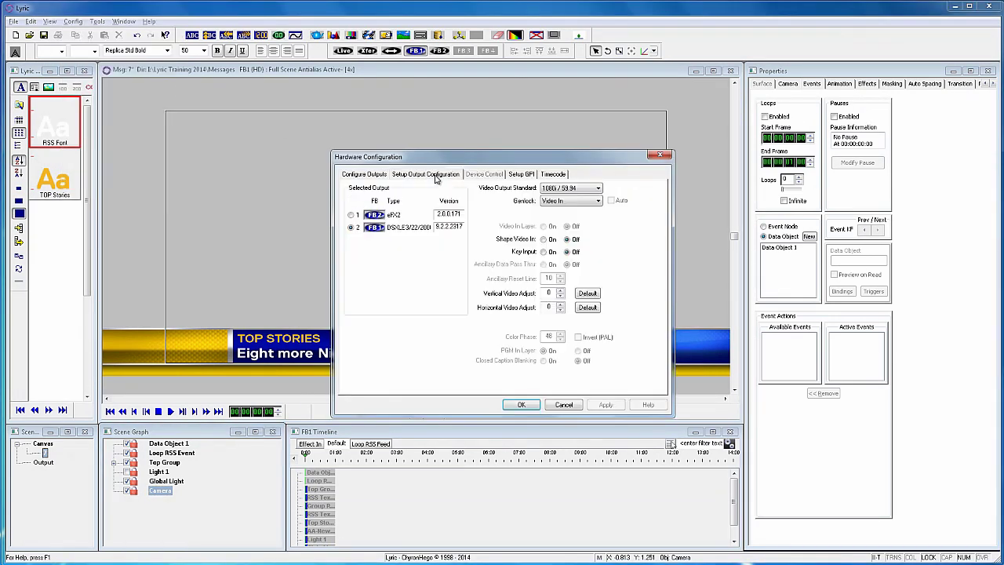
{"action": "left_click", "coordinate": [624, 191]}
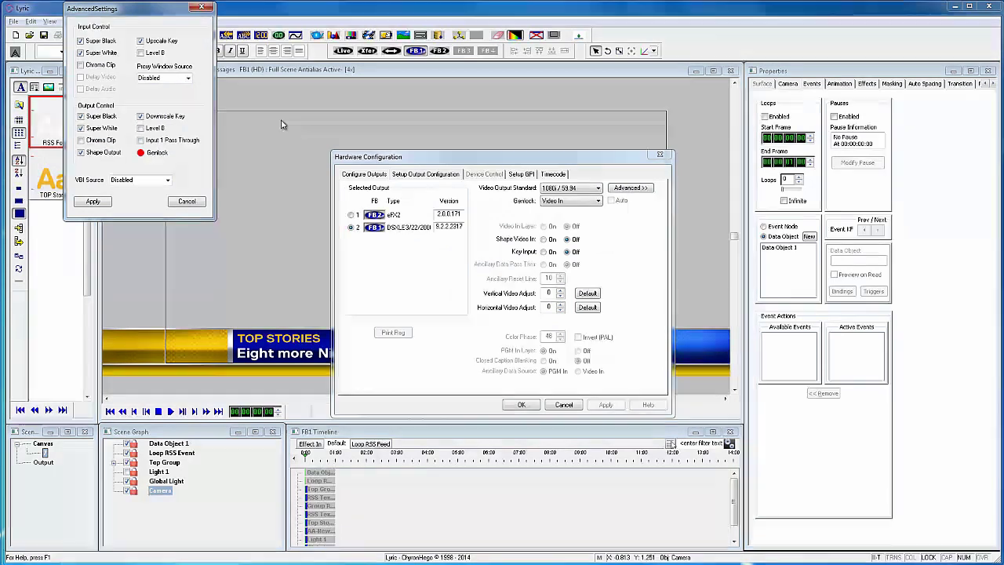
{"action": "left_click", "coordinate": [189, 80]}
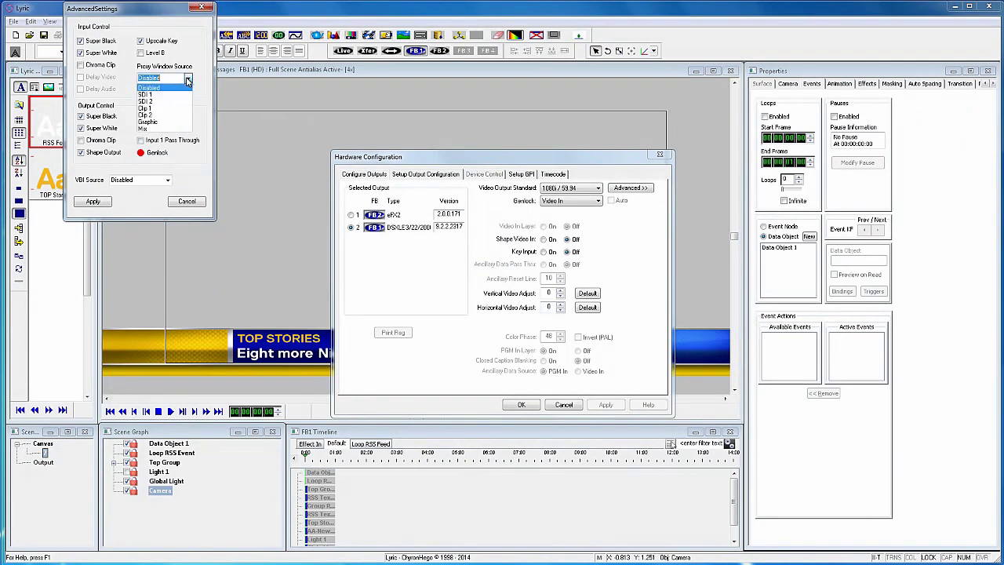
{"action": "left_click", "coordinate": [159, 129]}
{"action": "left_click", "coordinate": [97, 202]}
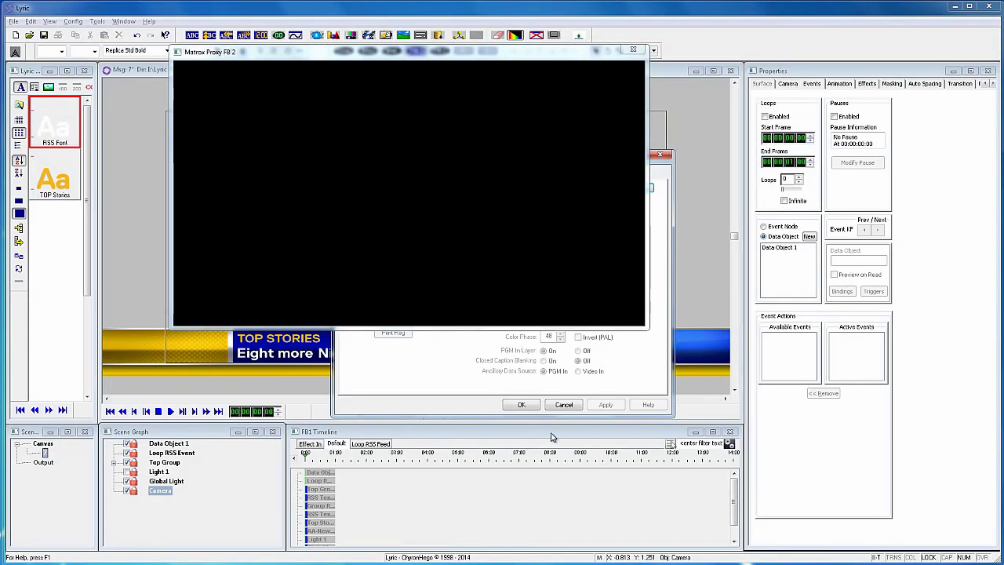
{"action": "left_click", "coordinate": [523, 404]}
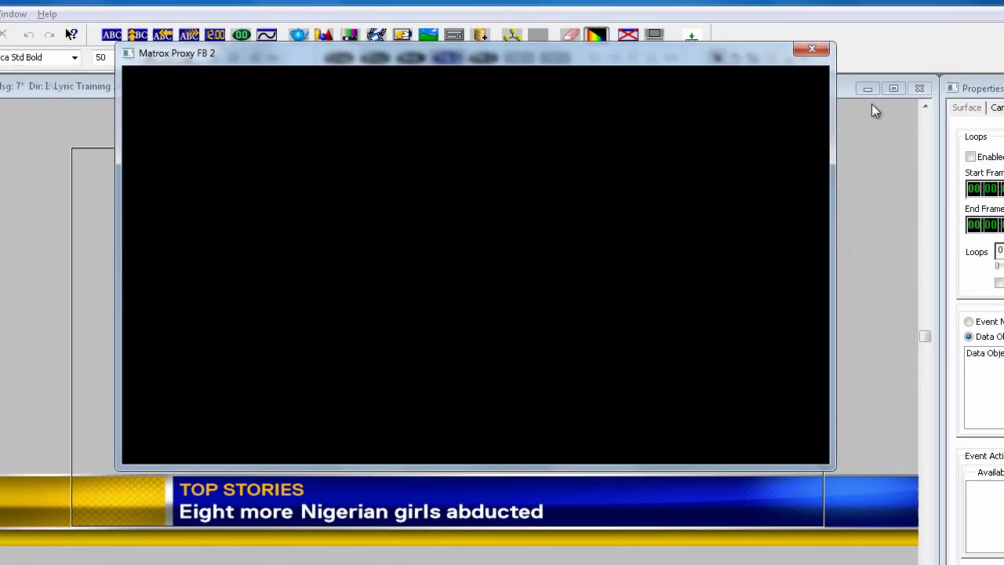
{"action": "left_click", "coordinate": [78, 88]}
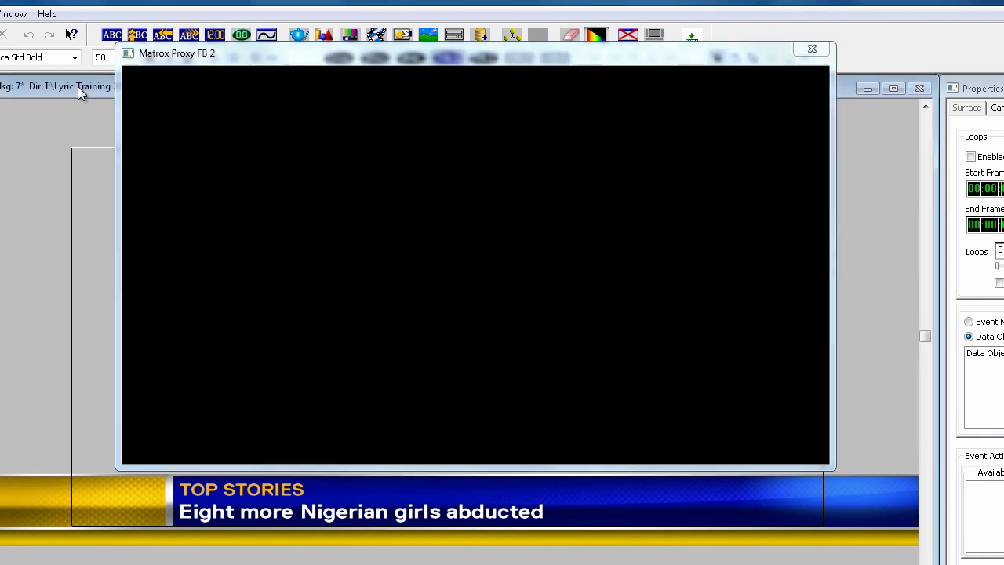